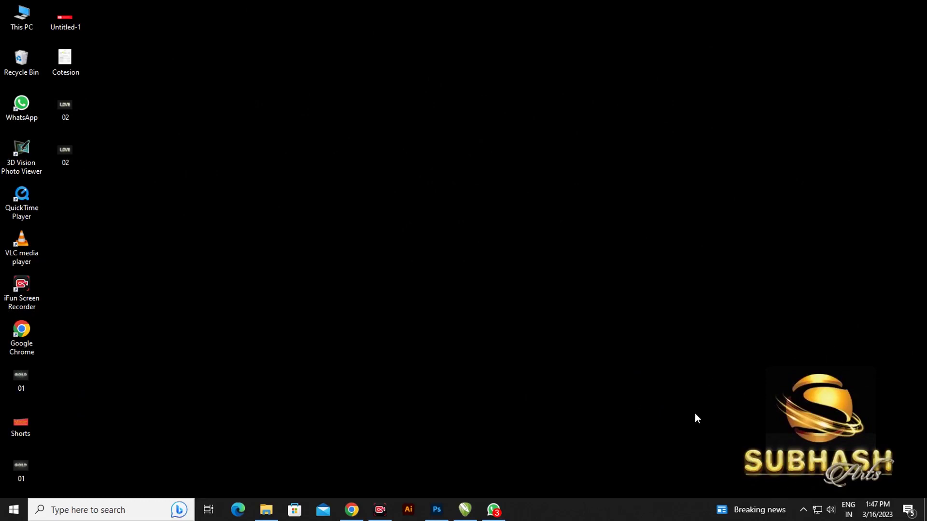
Start extracting the 16-03-23 archive in Downloads with Extract Here
double_click(28, 19)
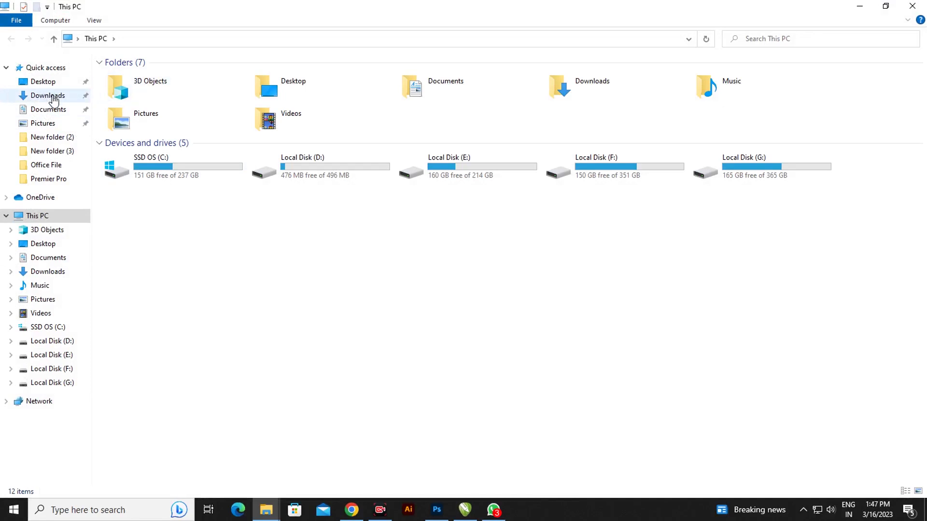
left_click(47, 98)
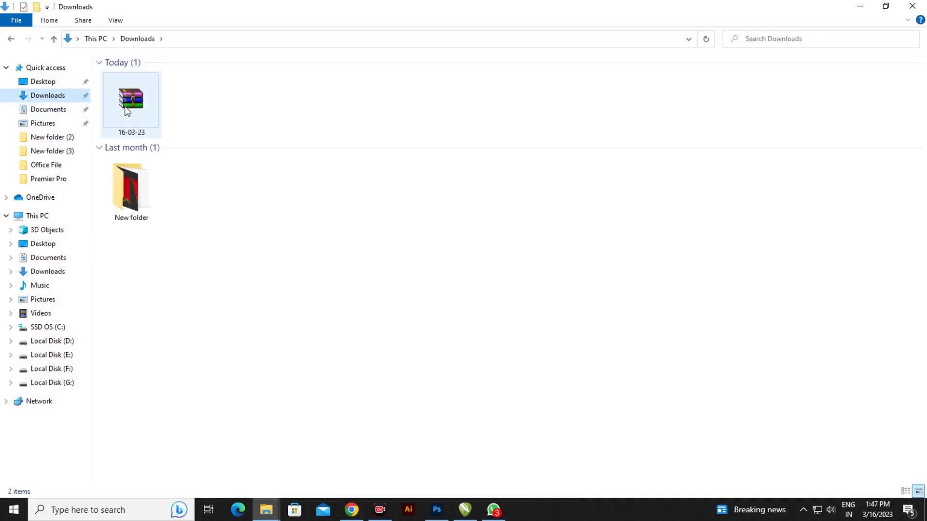
left_click(131, 101)
right_click(134, 102)
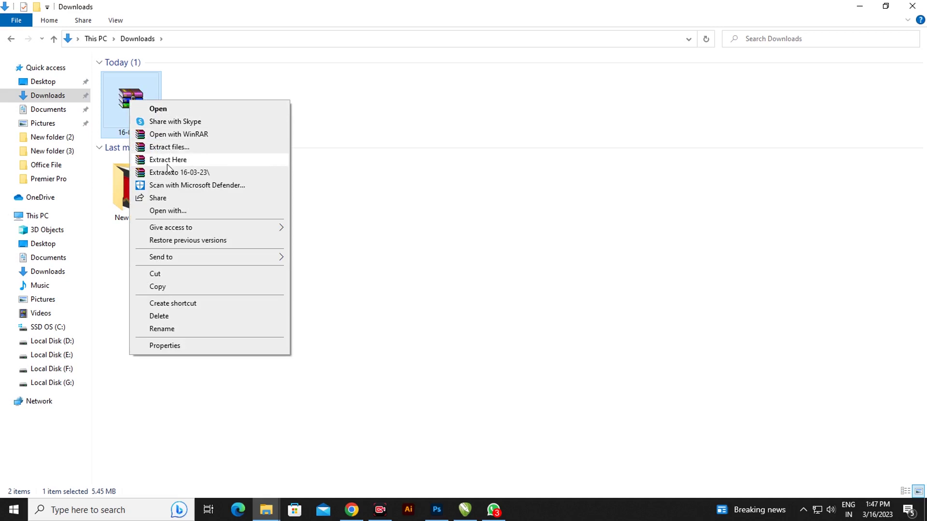
left_click(167, 159)
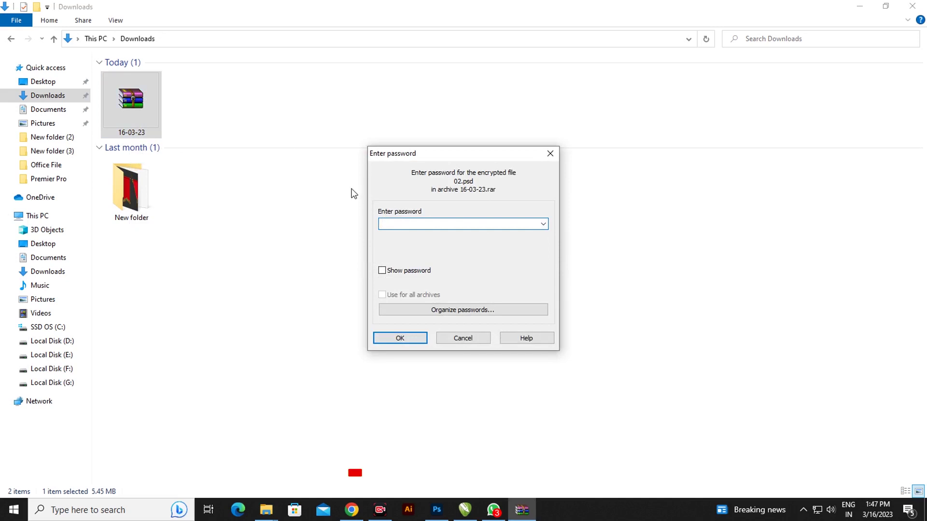
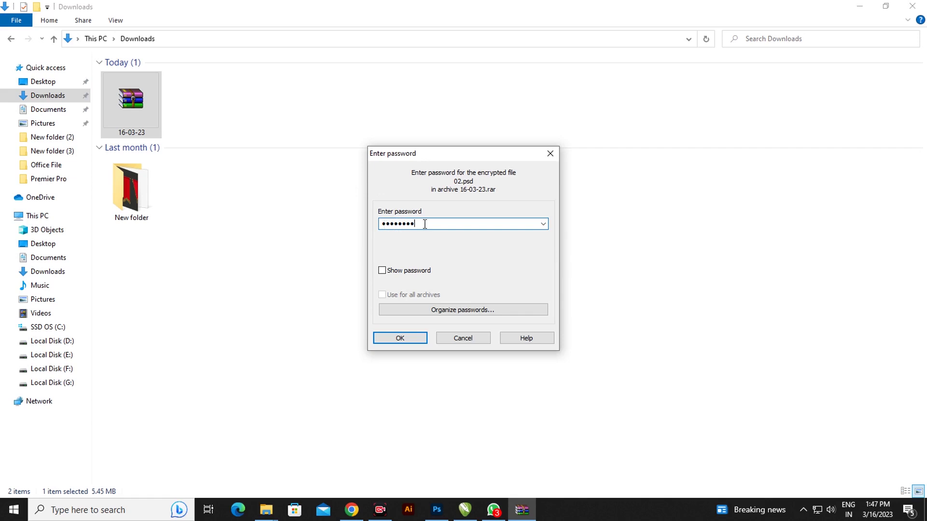
Enter the archive password and extract files 02 and 01 into Downloads
left_click(415, 341)
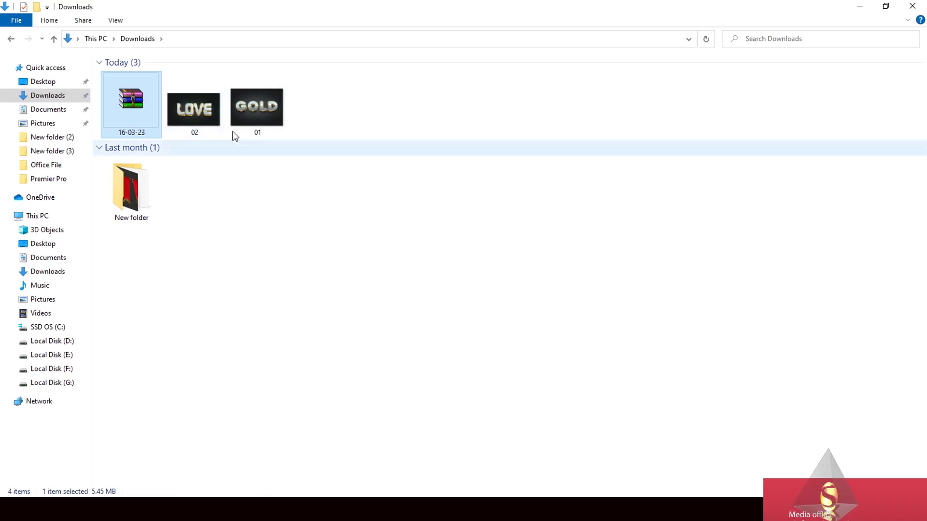
Open 02.psd in Photoshop and open its Text Effect.psb text smart object
left_click(199, 129)
mouse_move(198, 113)
left_mouse_down()
mouse_move(442, 505)
mouse_move(416, 313)
left_mouse_up()
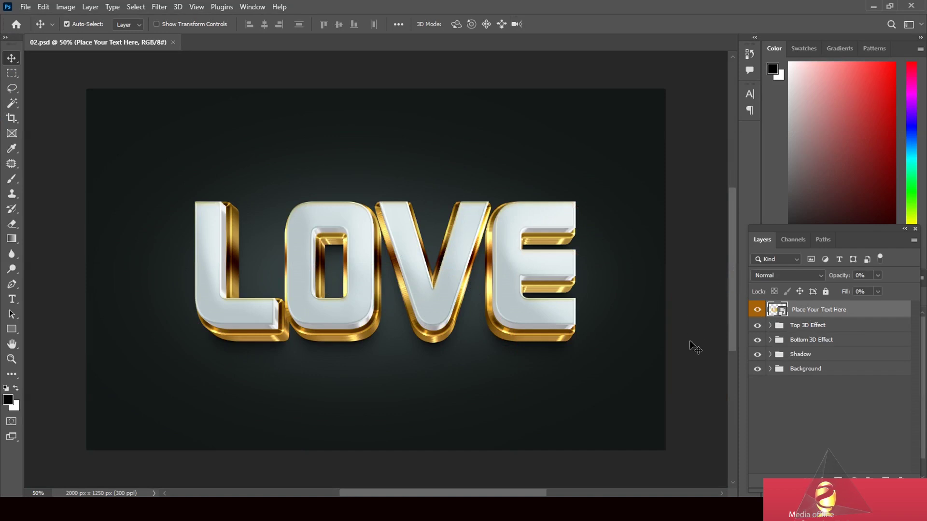
double_click(782, 313)
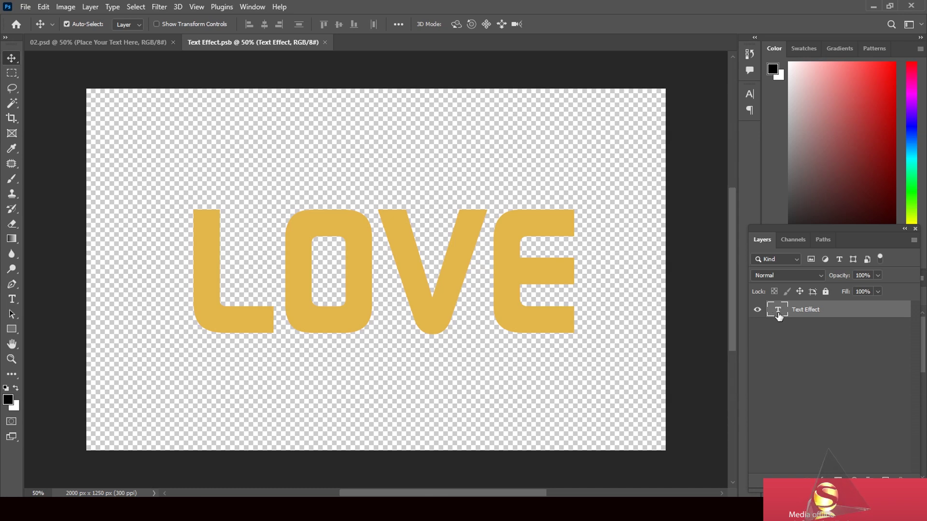
Retype LOVE and change its font from Continuum Bold to Clarendon BT Roman
double_click(777, 311)
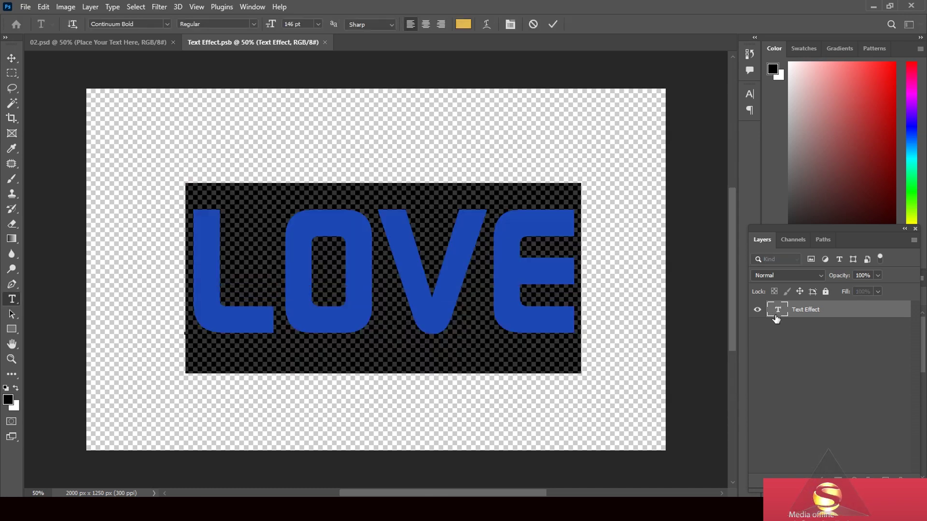
type("LO")
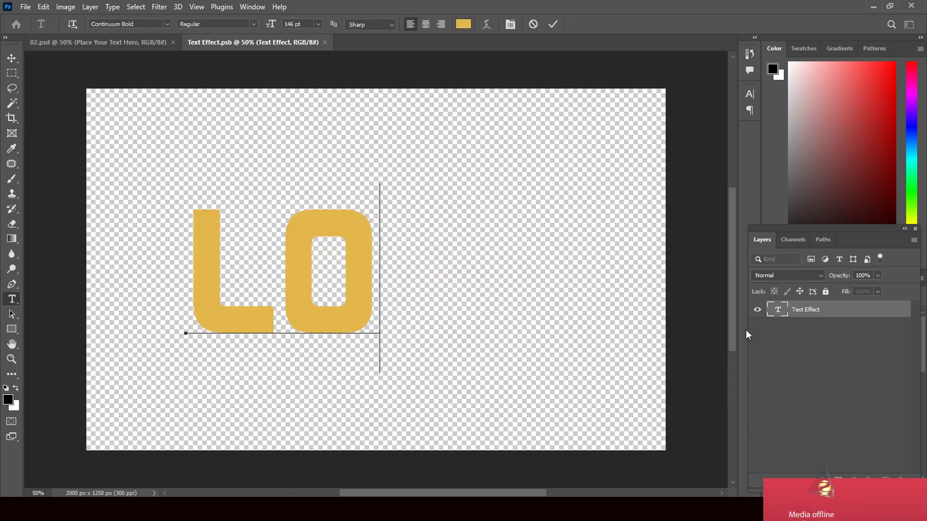
type("VE")
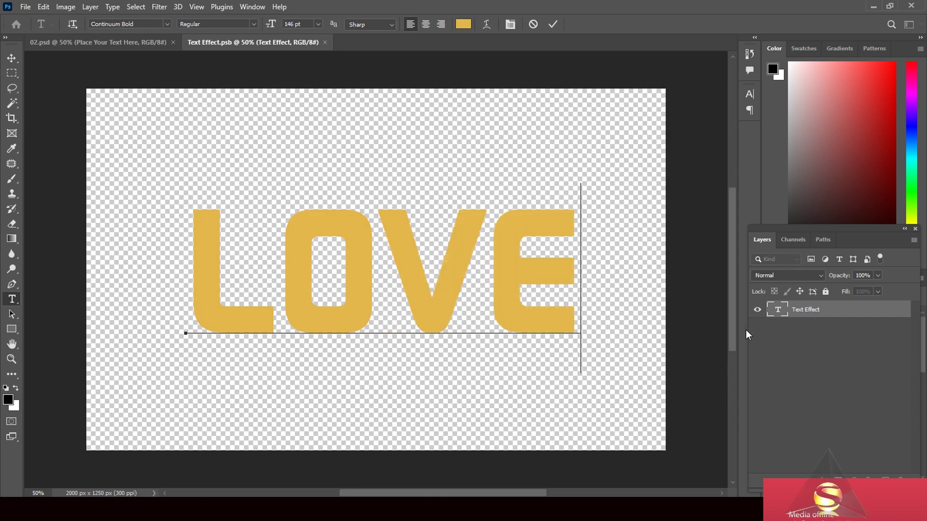
left_click(12, 58)
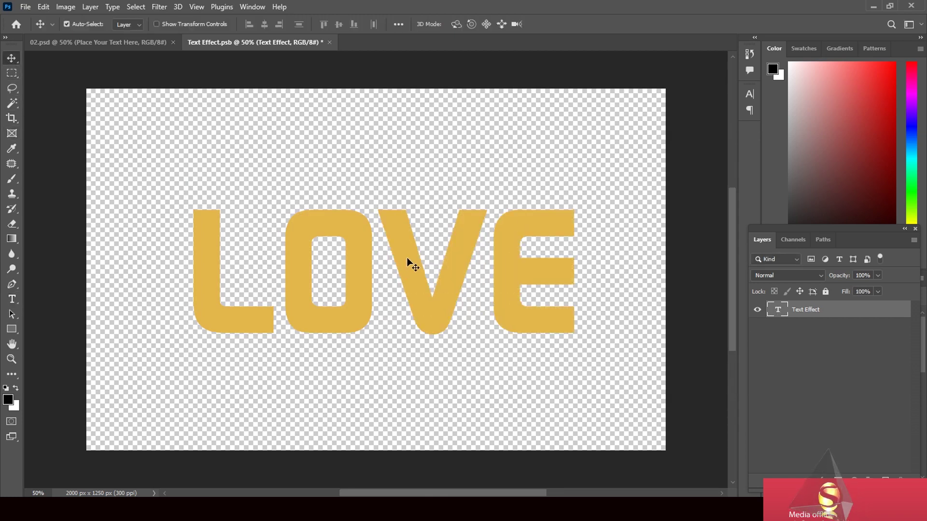
left_click(12, 300)
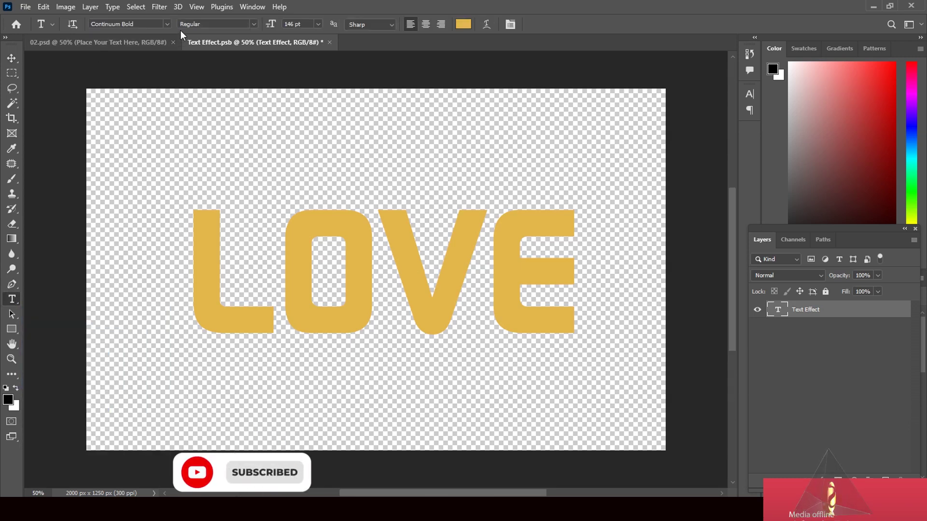
left_click(168, 24)
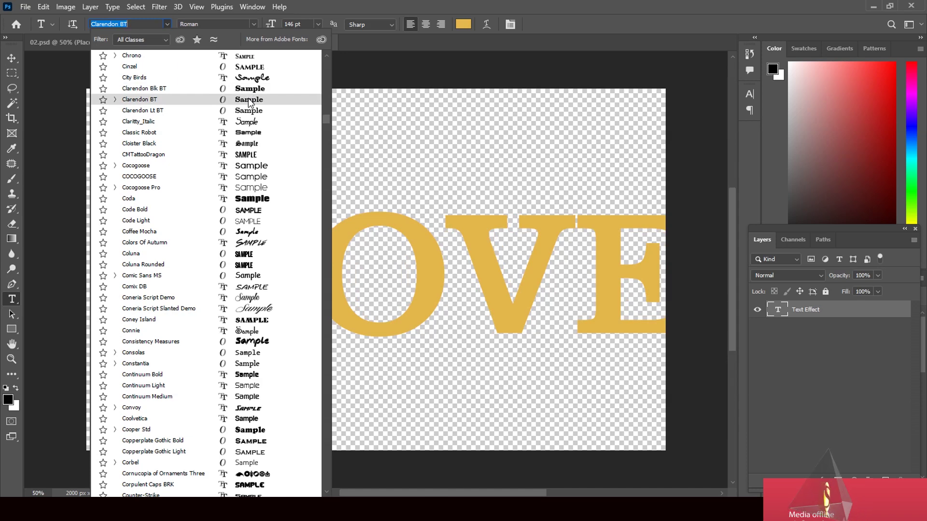
left_click(249, 101)
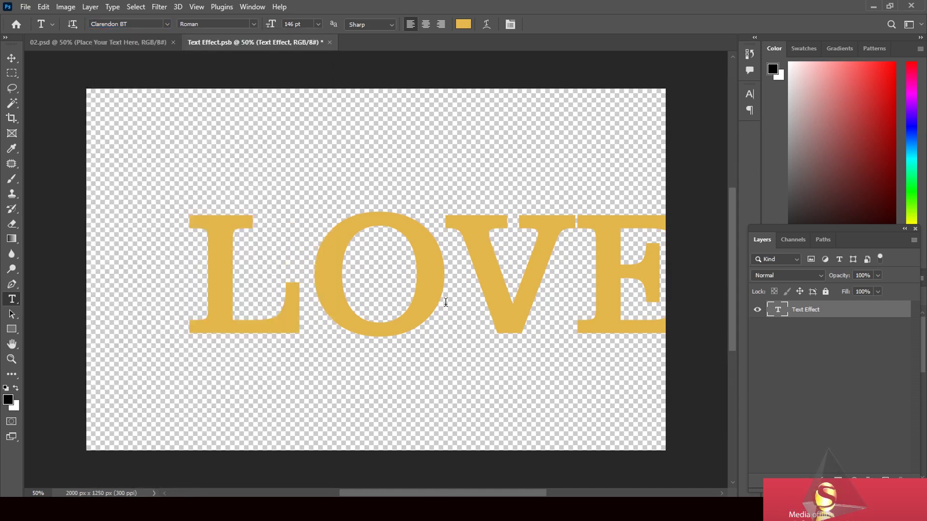
left_click(11, 58)
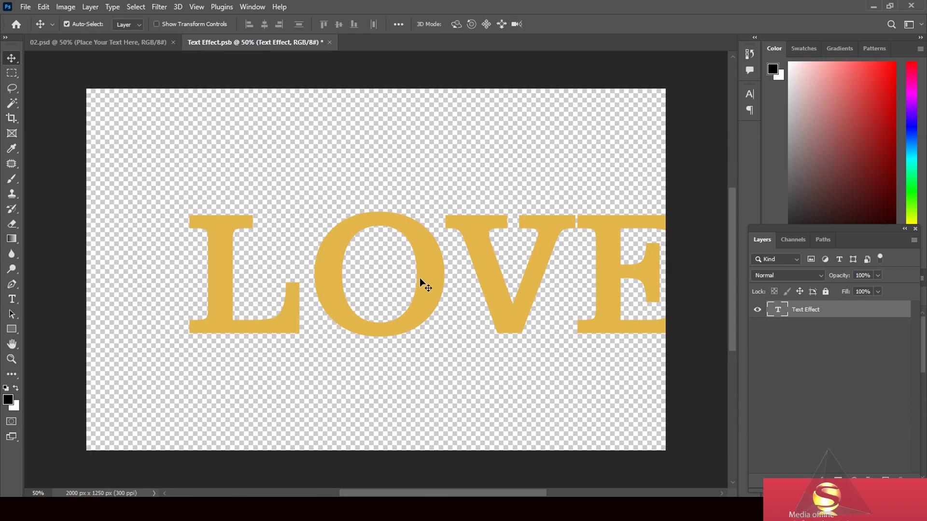
Narrow LOVE to about 92% width and recentre it, then save and close Text Effect.psb
mouse_move(419, 277)
left_mouse_down()
mouse_move(351, 289)
mouse_move(370, 280)
left_mouse_up()
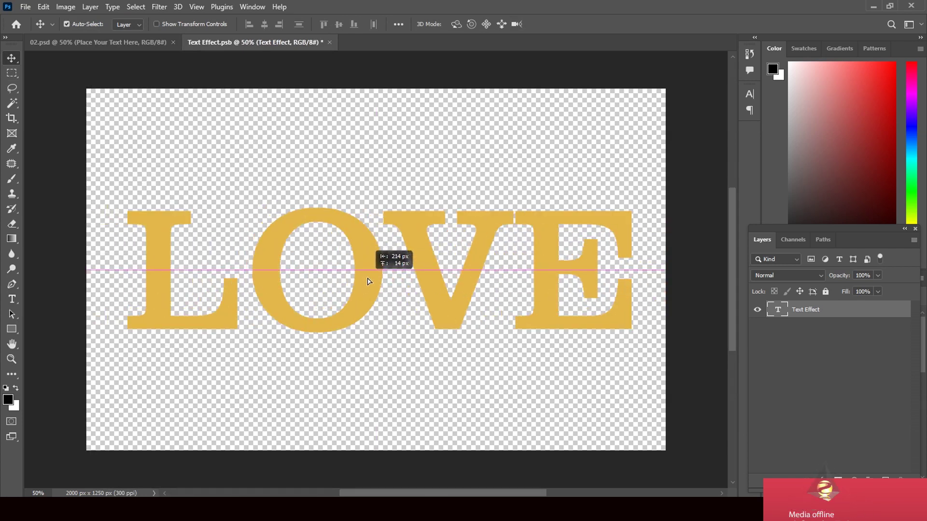
key("ctrl+t")
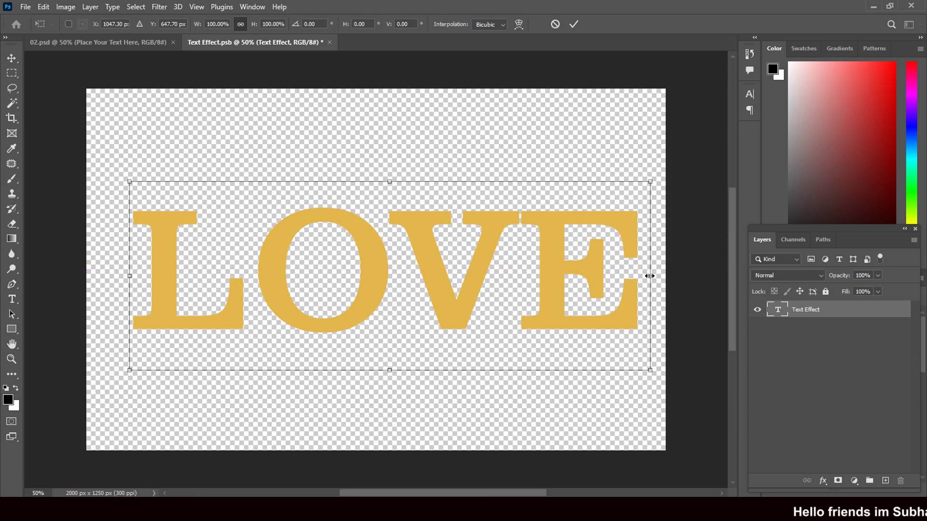
left_click_drag(649, 276, 605, 274)
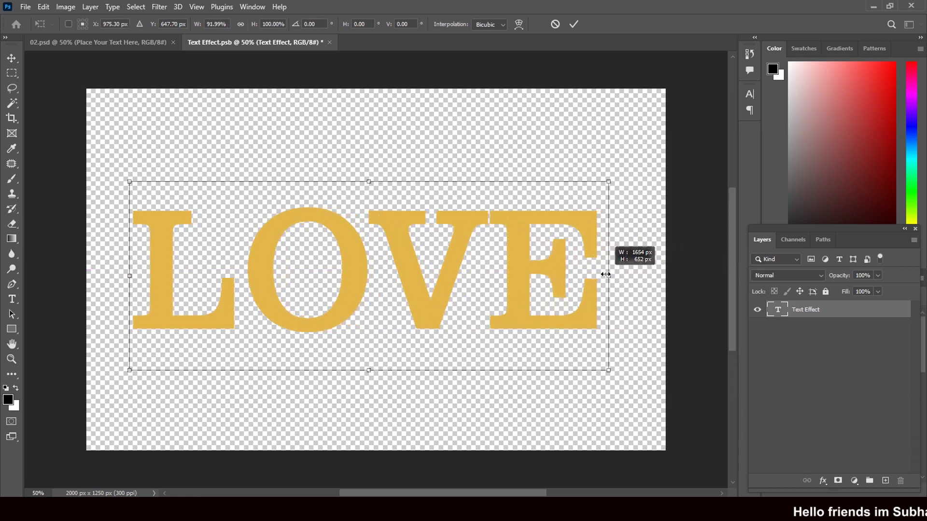
mouse_move(439, 302)
left_mouse_down()
mouse_move(469, 289)
mouse_move(460, 284)
left_mouse_up()
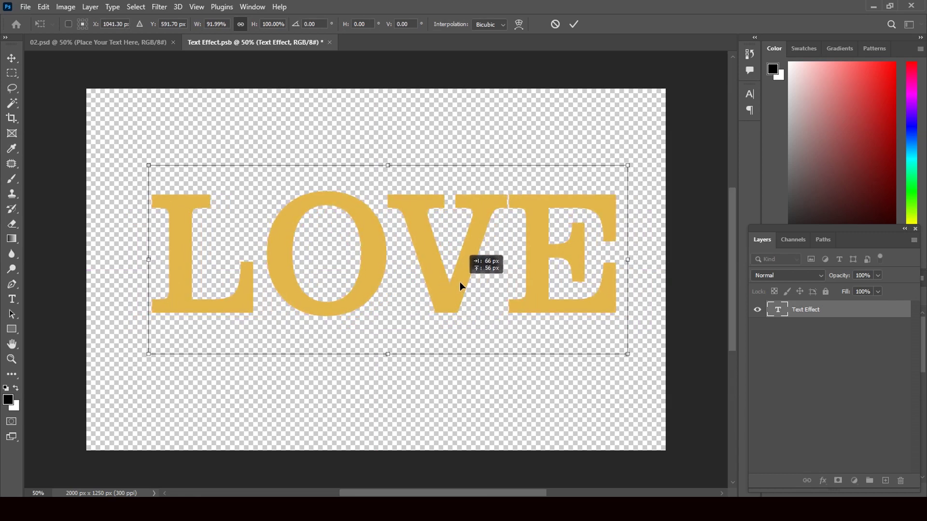
left_click(12, 58)
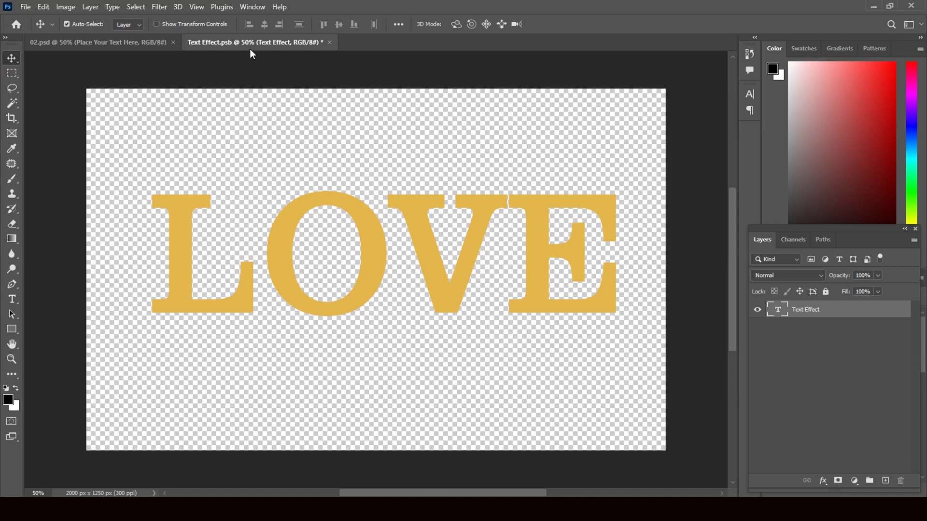
left_click(330, 43)
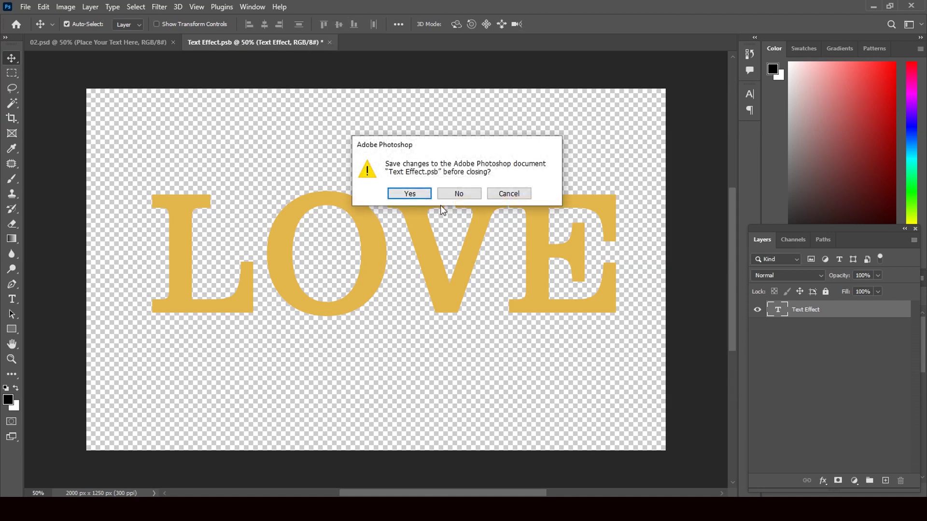
left_click(417, 193)
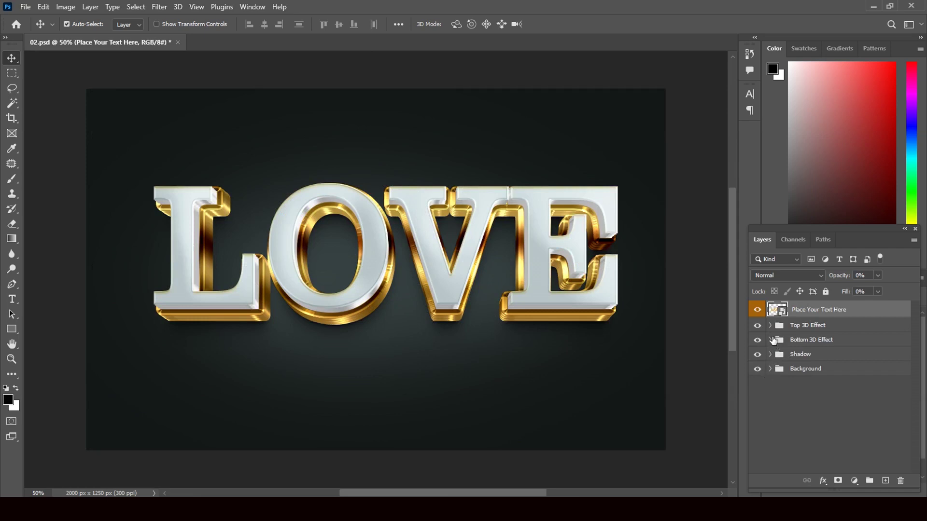
Open Text Effect copy 15's Bevel & Emboss and trial a 5% highlight opacity
left_click(769, 326)
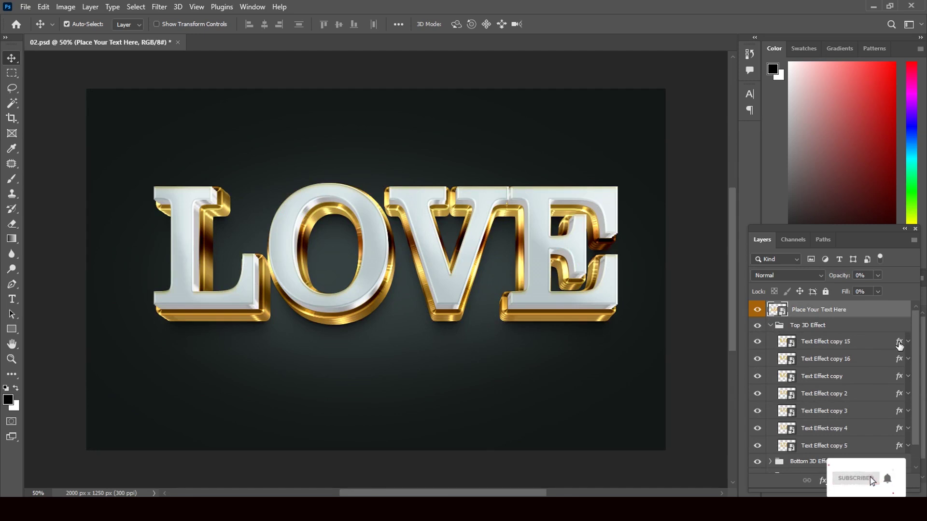
left_click(899, 344)
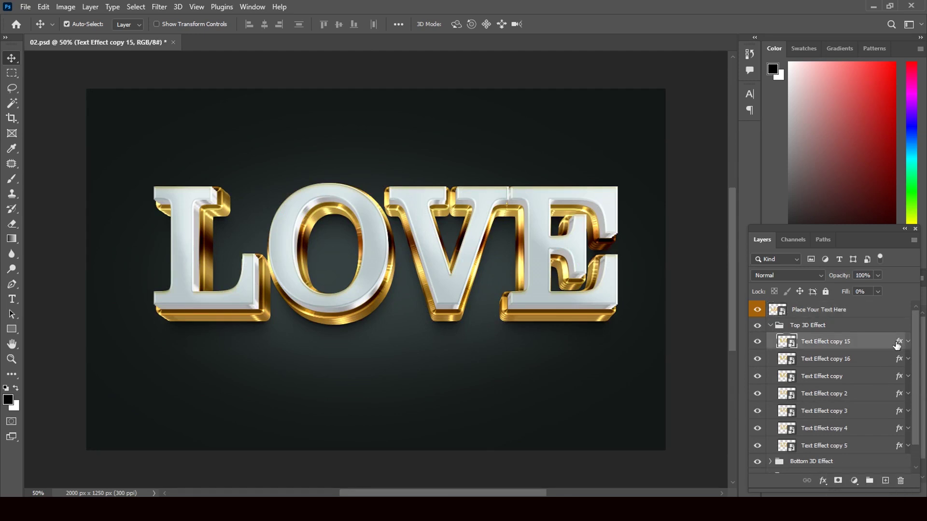
double_click(897, 342)
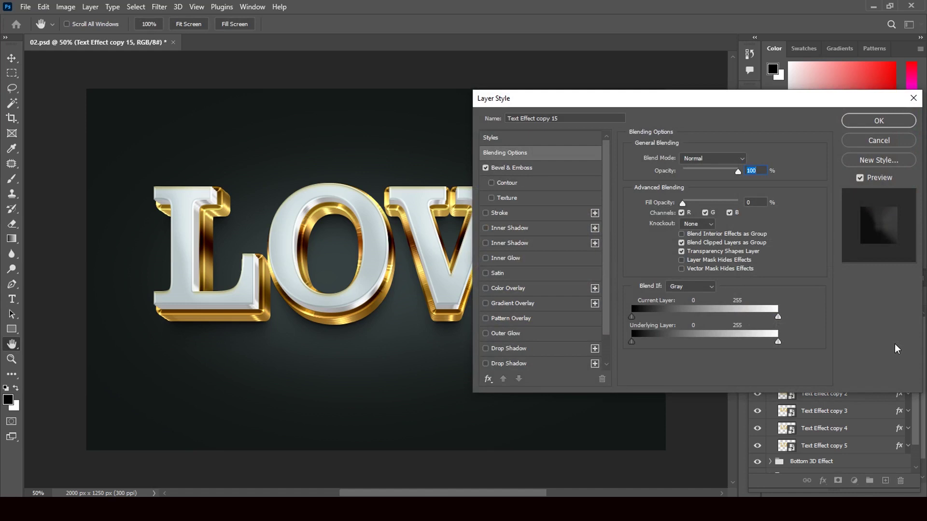
left_click(516, 167)
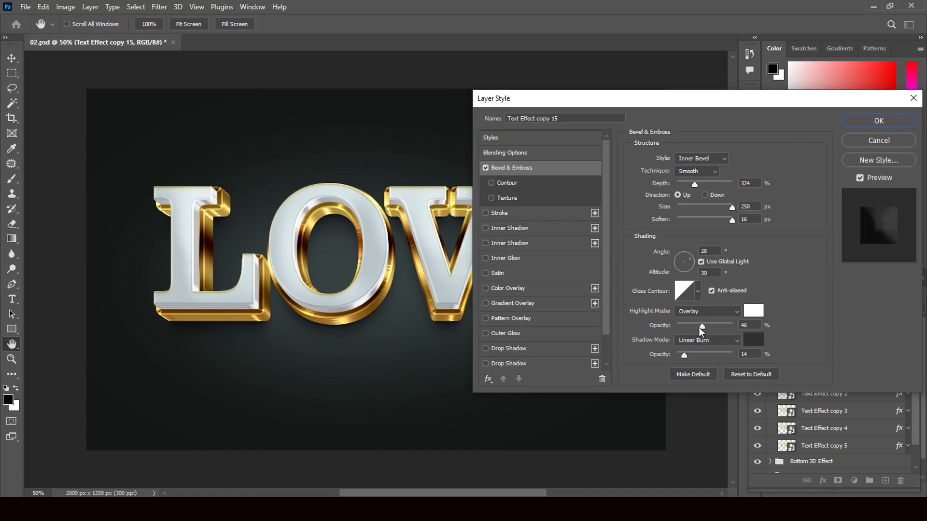
left_click_drag(701, 328, 680, 327)
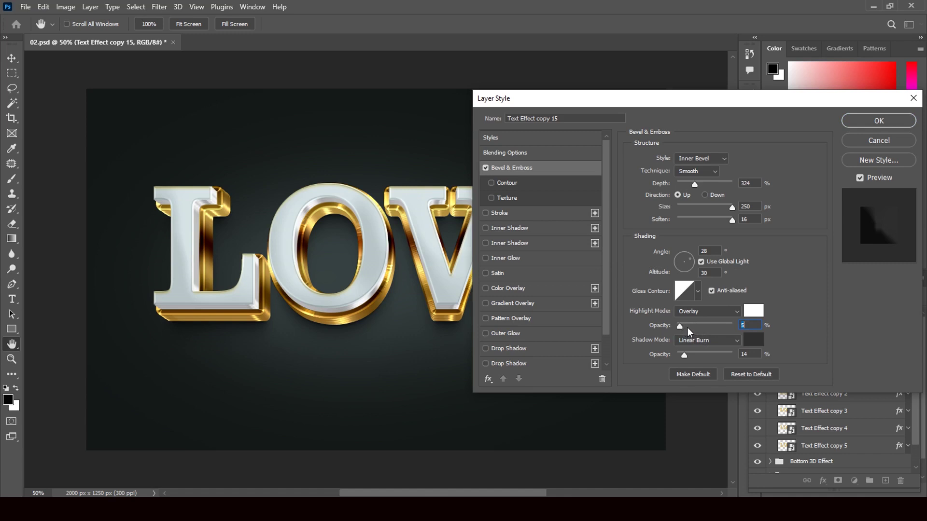
left_click_drag(680, 327, 706, 327)
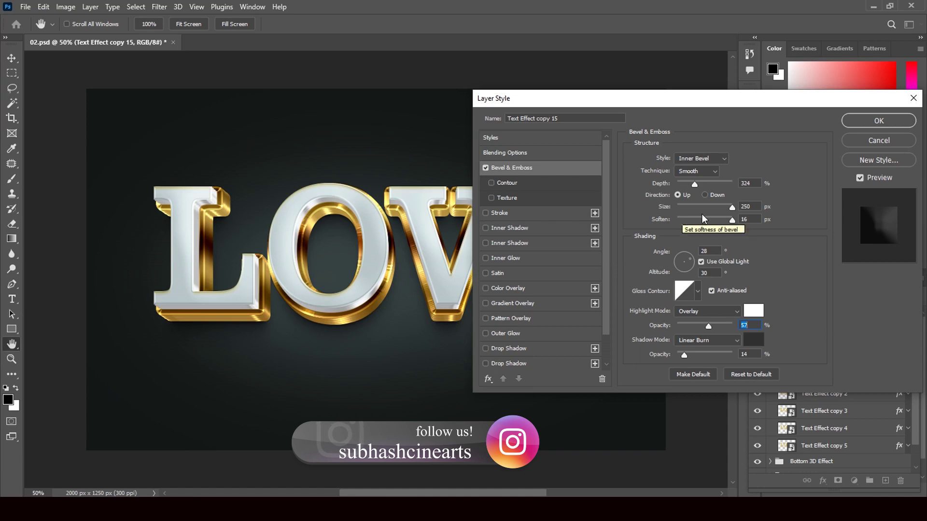
Trial bevel sizes of 68, 183 and 250 px, then cancel the changes
left_click_drag(732, 208, 696, 217)
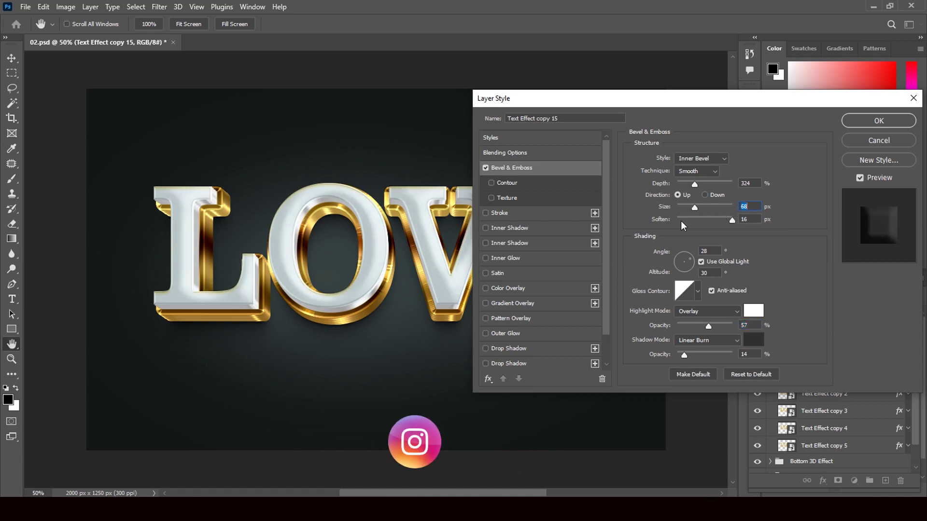
left_click_drag(695, 214, 721, 215)
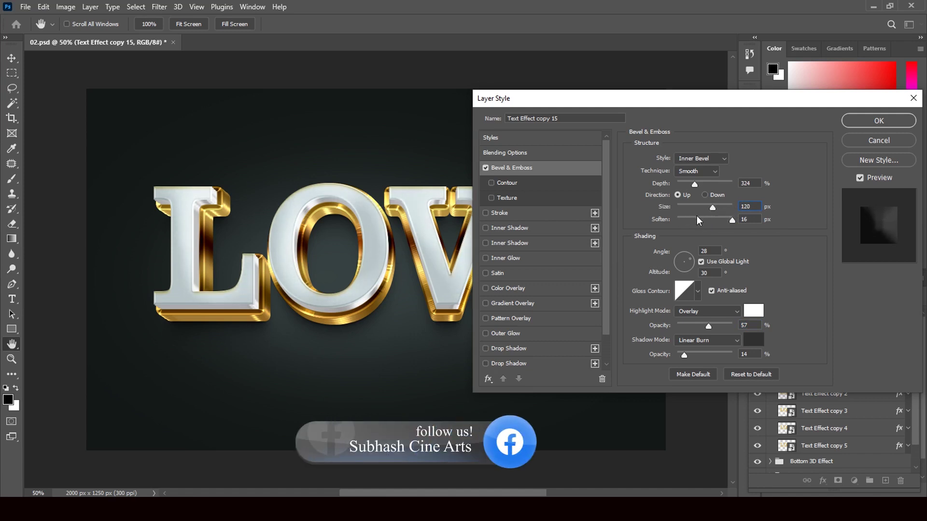
mouse_move(719, 211)
left_mouse_down()
mouse_move(660, 220)
mouse_move(740, 226)
mouse_move(694, 232)
left_mouse_up()
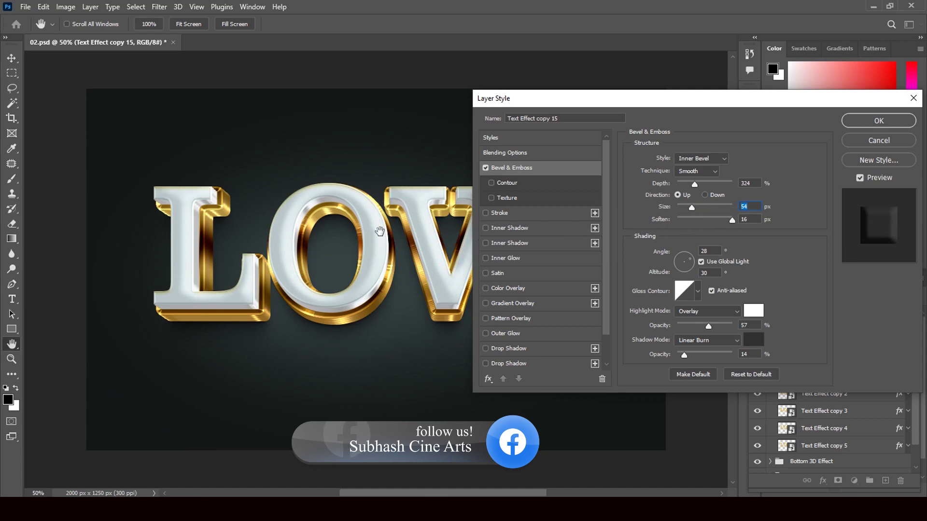
left_click_drag(692, 208, 751, 216)
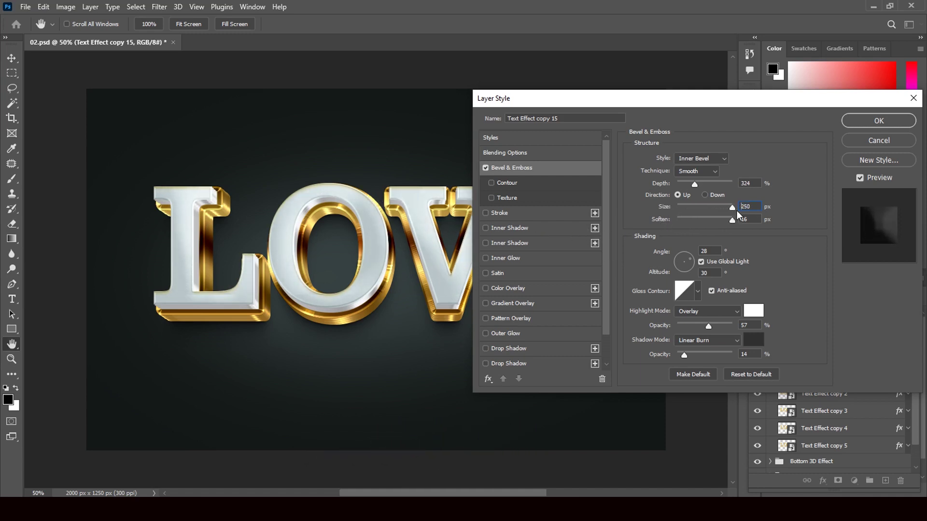
left_click_drag(751, 215, 783, 222)
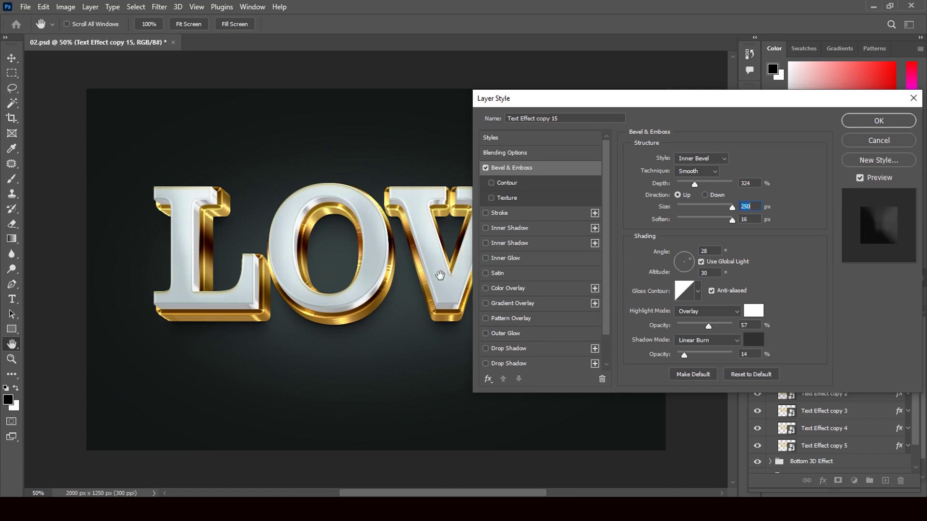
left_click(878, 143)
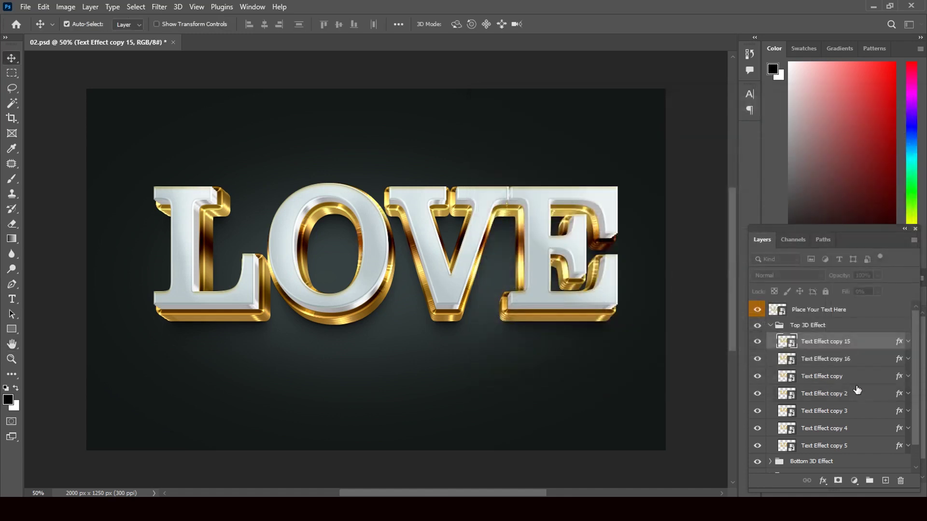
left_click(900, 359)
Give Text Effect copy 16's bevel contour the Ring shape with 100% range
double_click(899, 360)
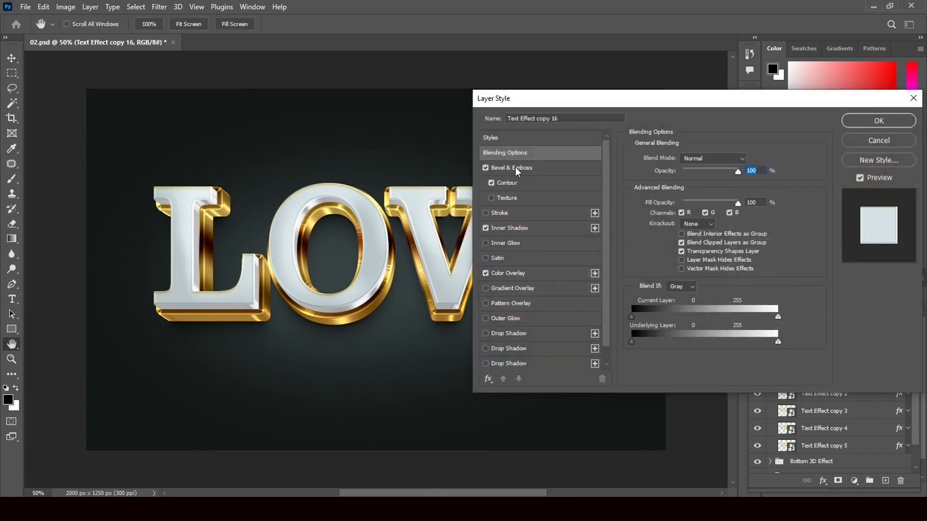
left_click(517, 182)
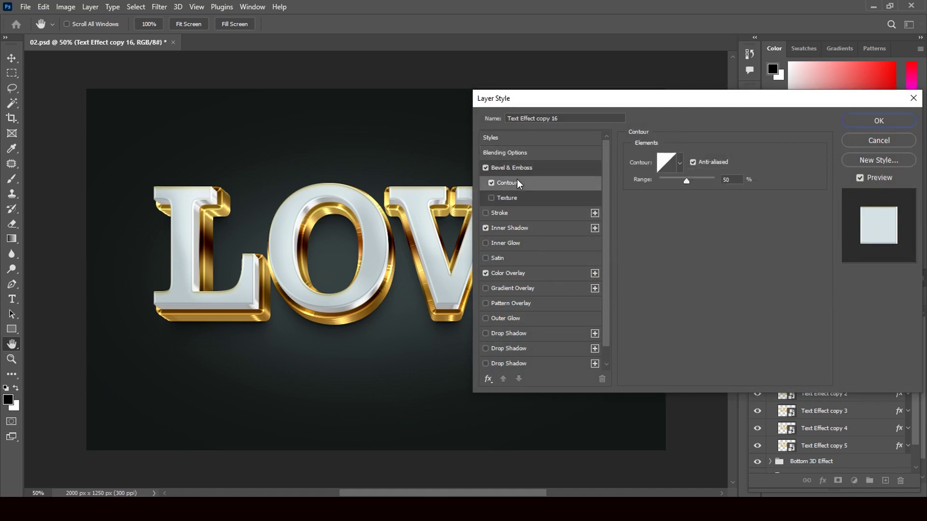
mouse_move(684, 181)
left_mouse_down()
mouse_move(723, 185)
mouse_move(697, 190)
left_mouse_up()
left_click_drag(696, 180, 674, 183)
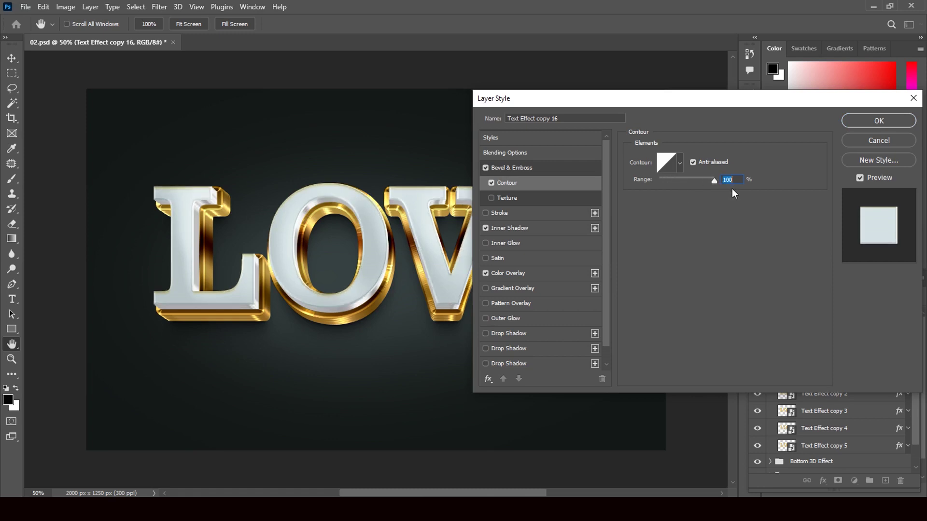
left_click(680, 163)
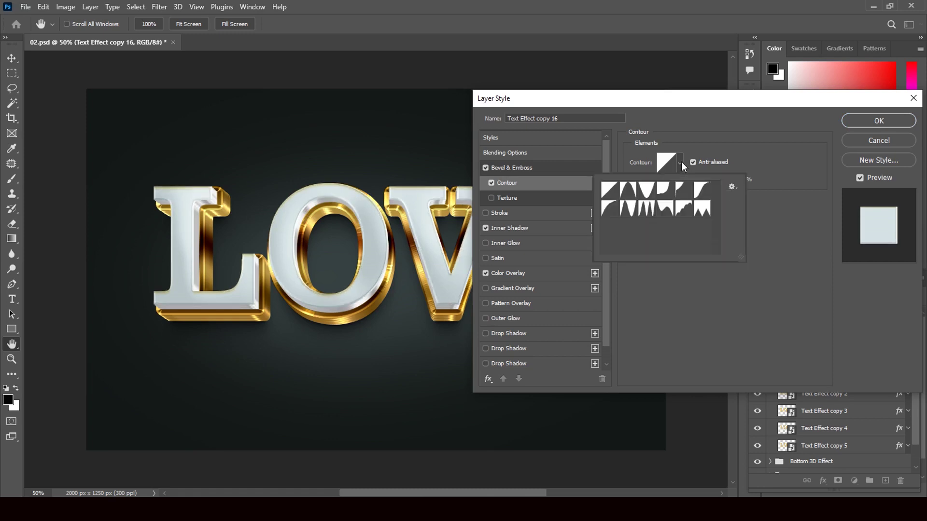
left_click(628, 210)
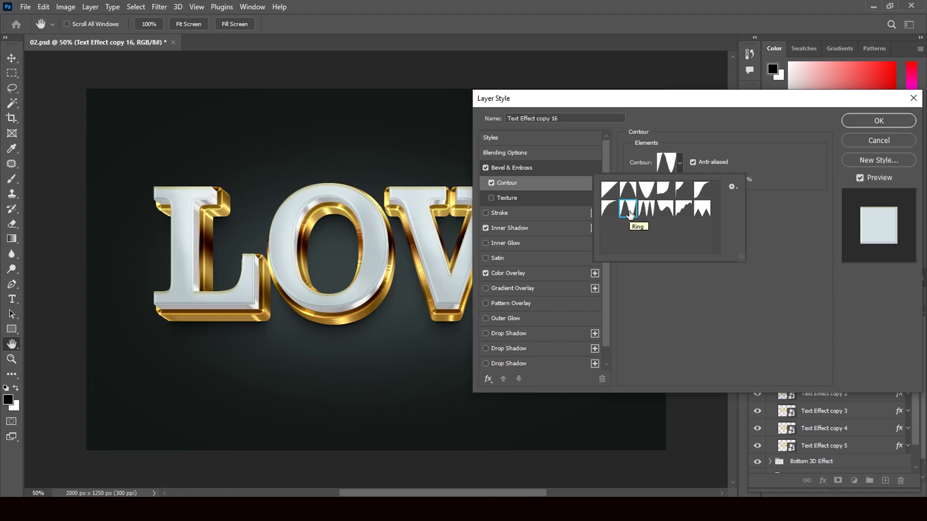
left_click(883, 140)
left_click(880, 140)
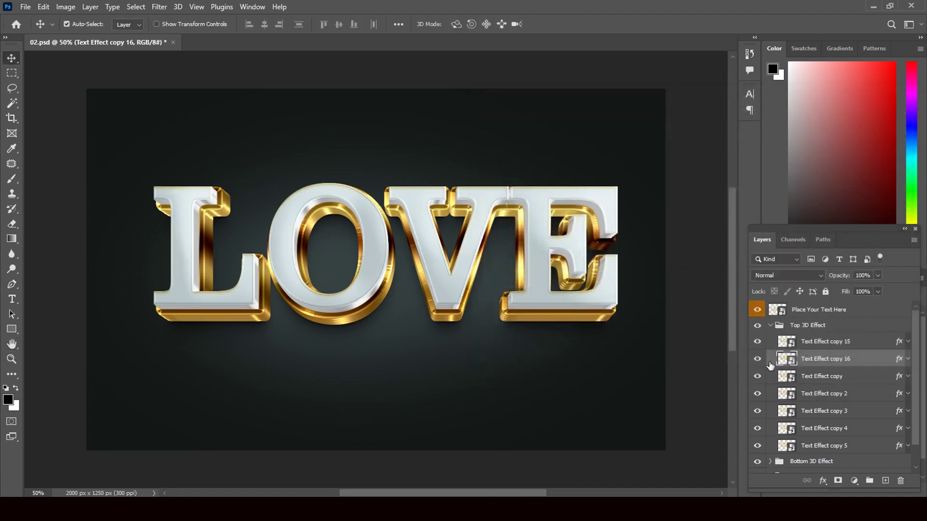
Widen Text Effect copy's bevel size to 81 px, keeping Soften at 10 px
left_click(894, 380)
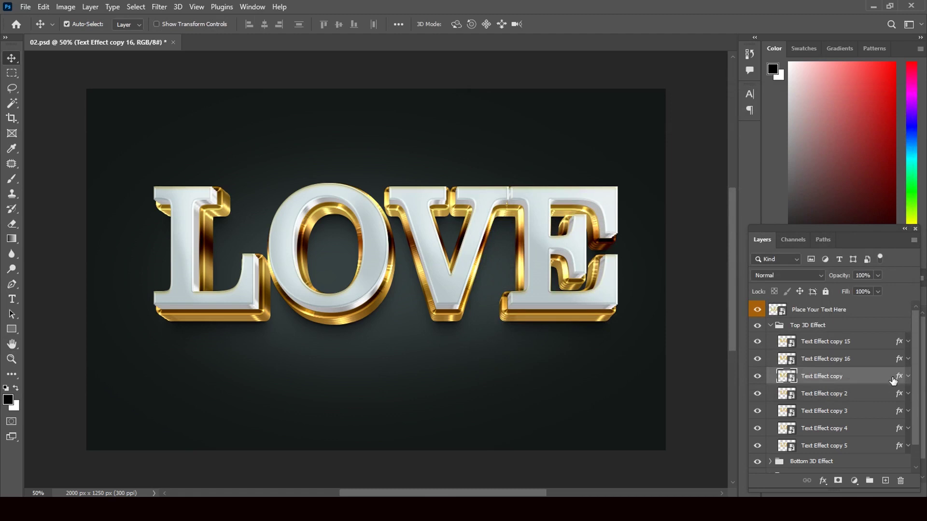
double_click(889, 382)
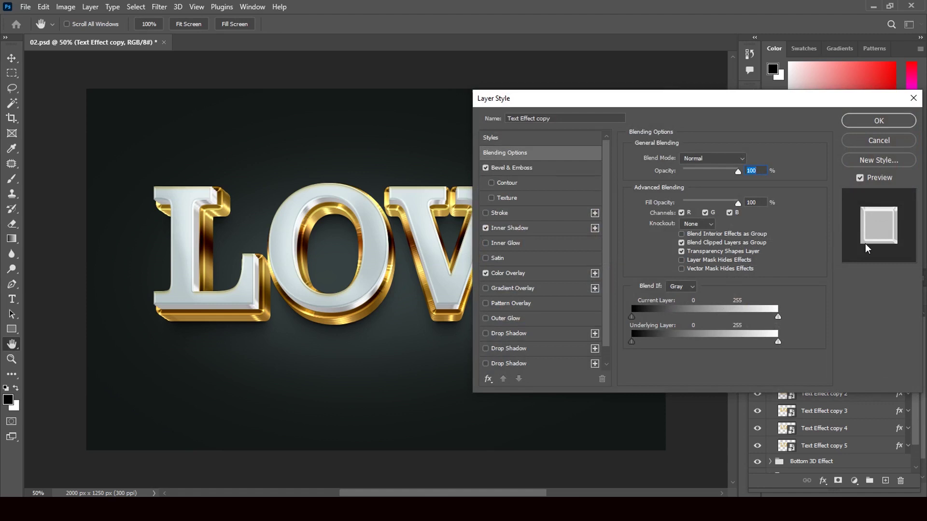
left_click(518, 168)
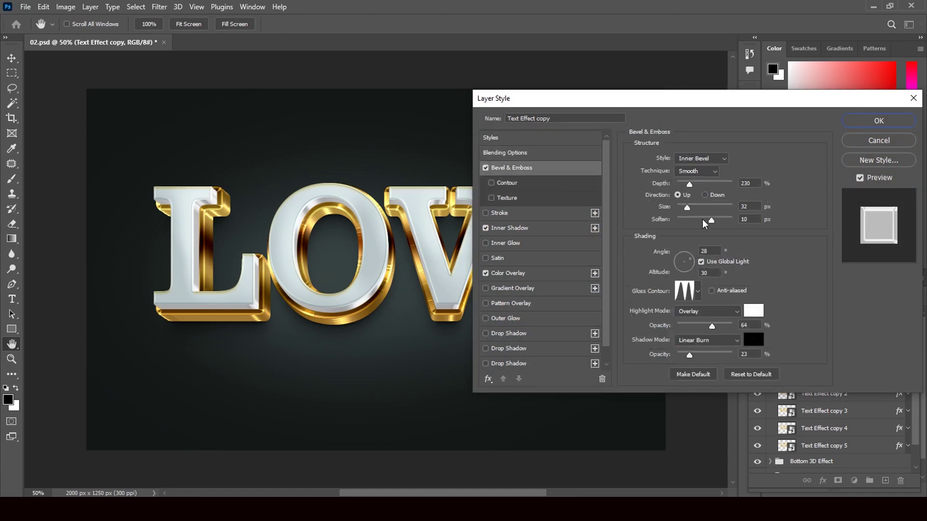
left_click_drag(712, 225, 698, 226)
left_click(710, 222)
left_click_drag(687, 208, 699, 211)
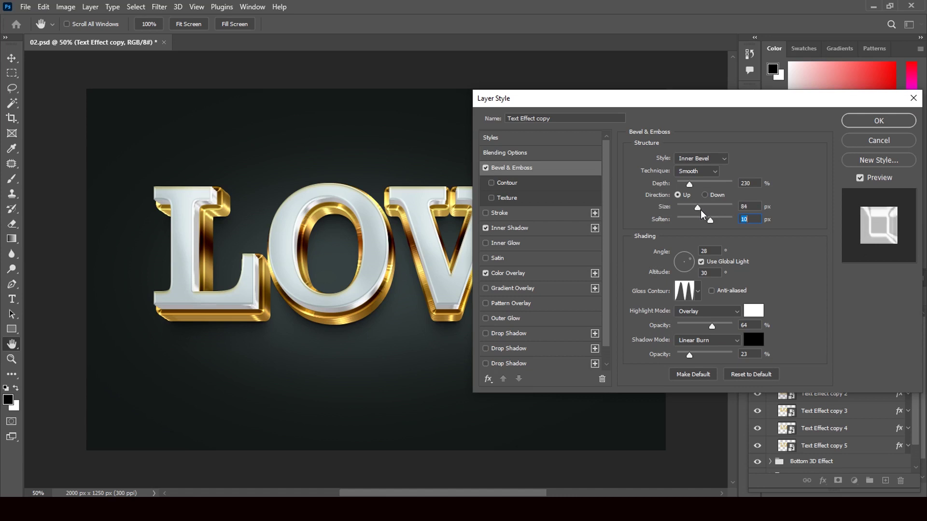
mouse_move(701, 214)
left_mouse_down()
mouse_move(681, 216)
mouse_move(700, 217)
left_mouse_up()
Set the bevel highlight colour to near-white fbf8f8
left_click(751, 313)
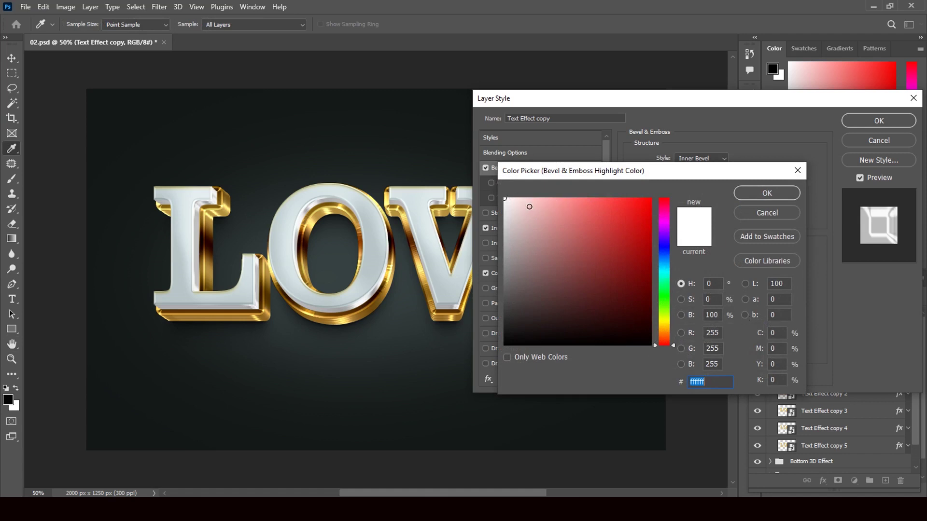
left_click(530, 206)
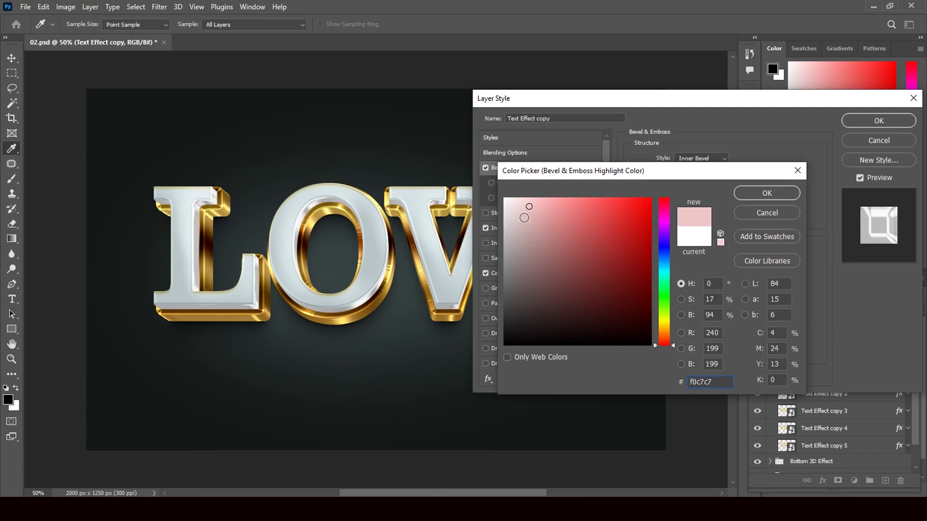
left_click(518, 216)
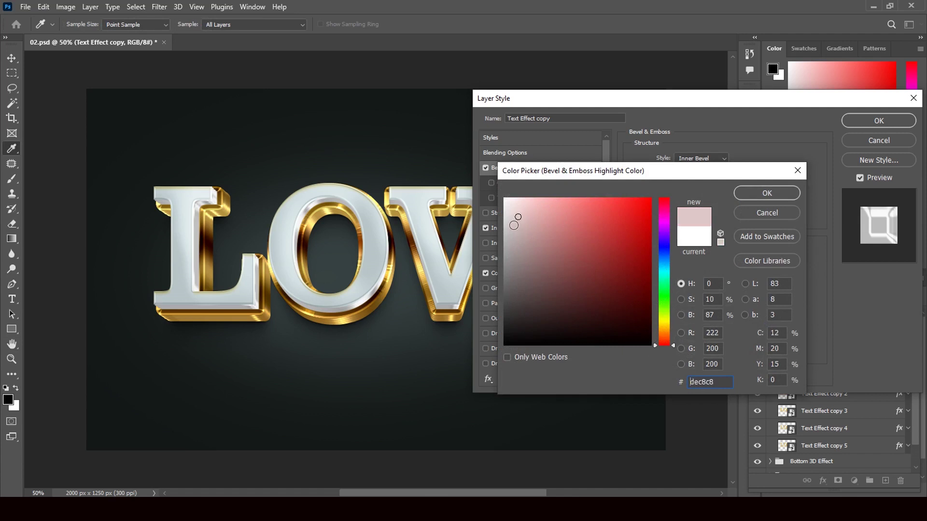
left_click(505, 200)
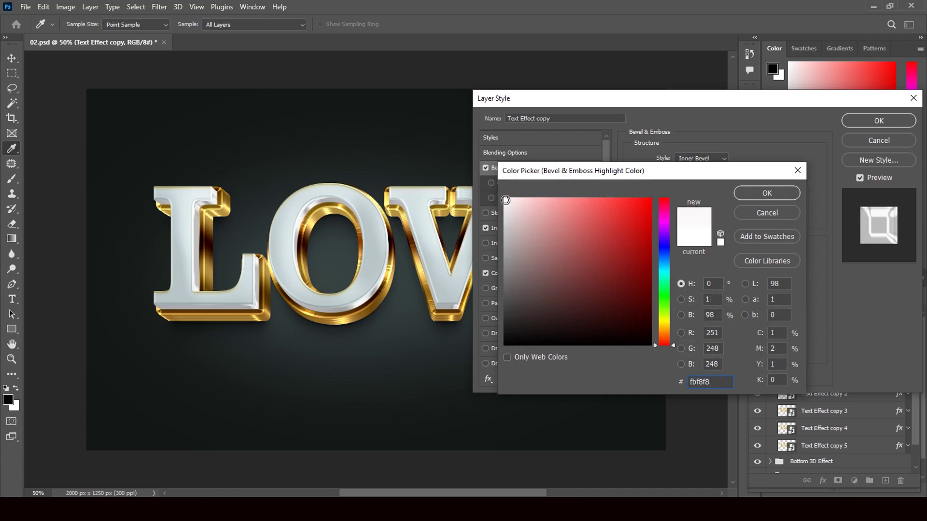
left_click(761, 212)
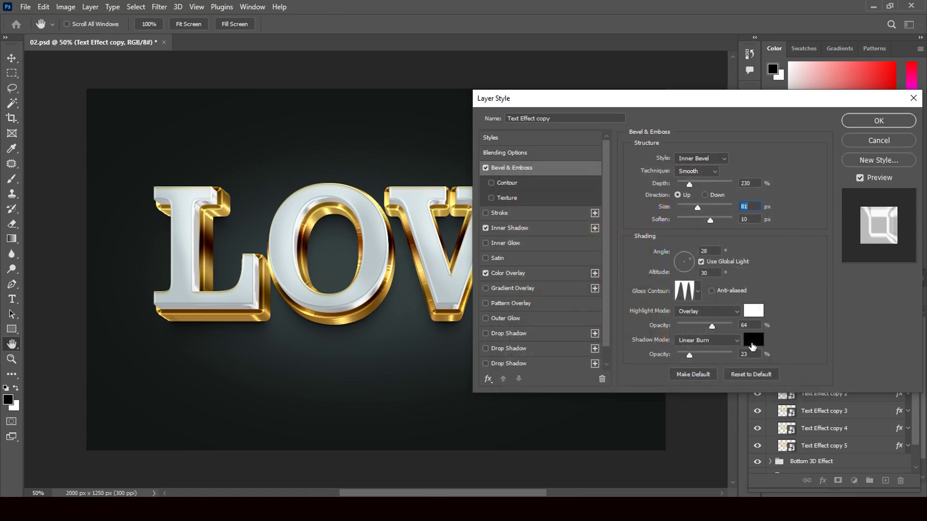
Keep the bevel shadow black, lower its opacity to 27%, and apply the style
left_click(752, 342)
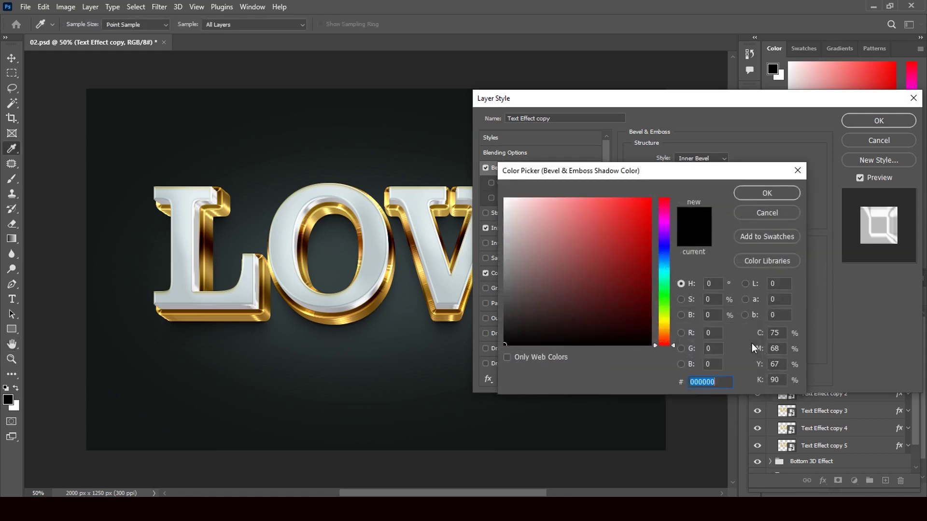
left_click(768, 212)
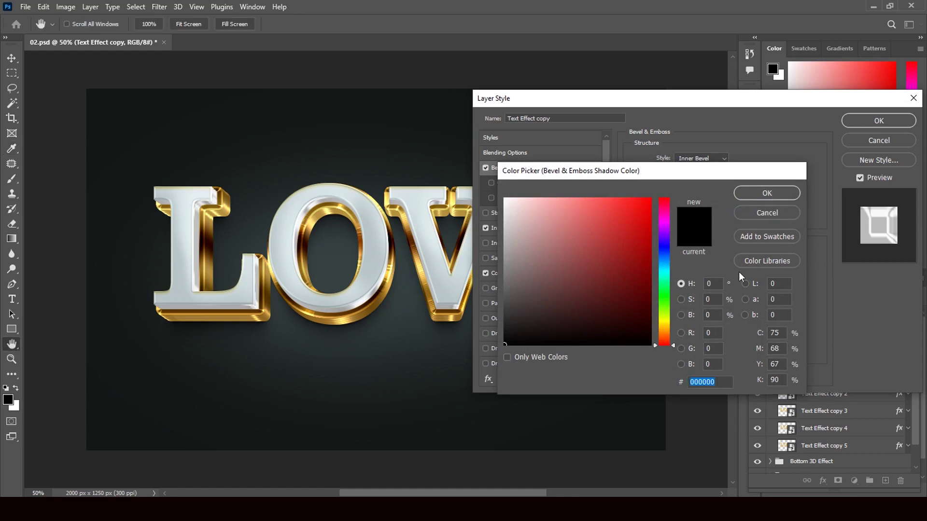
mouse_move(713, 355)
left_mouse_down()
mouse_move(695, 357)
mouse_move(730, 356)
mouse_move(716, 356)
left_mouse_up()
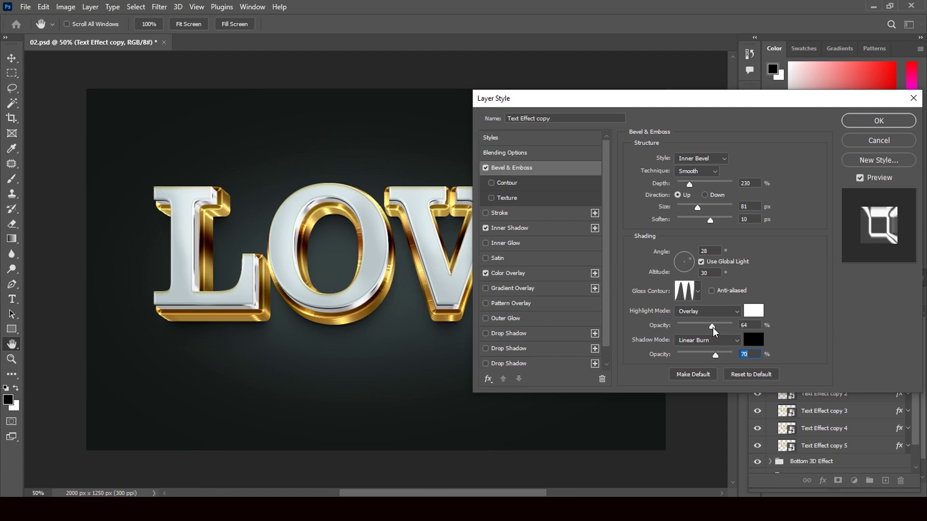
left_click_drag(715, 357, 691, 357)
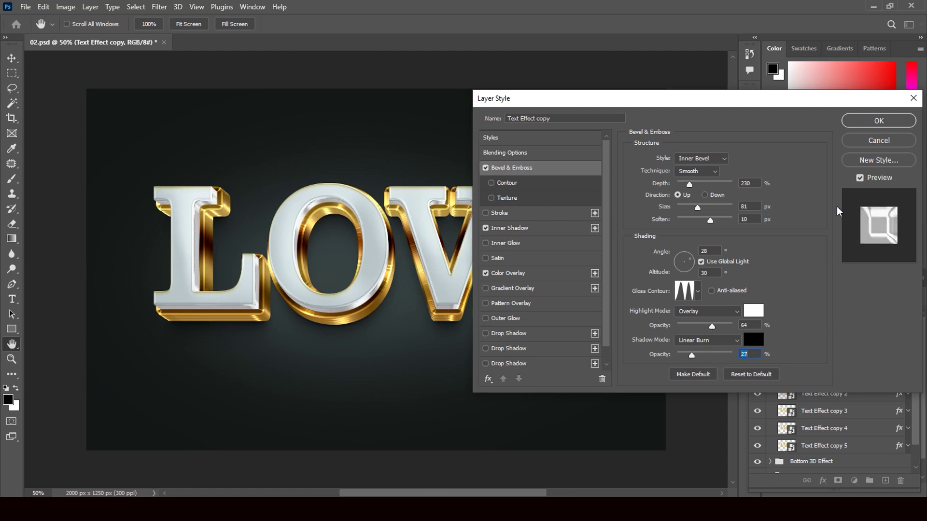
key("Return")
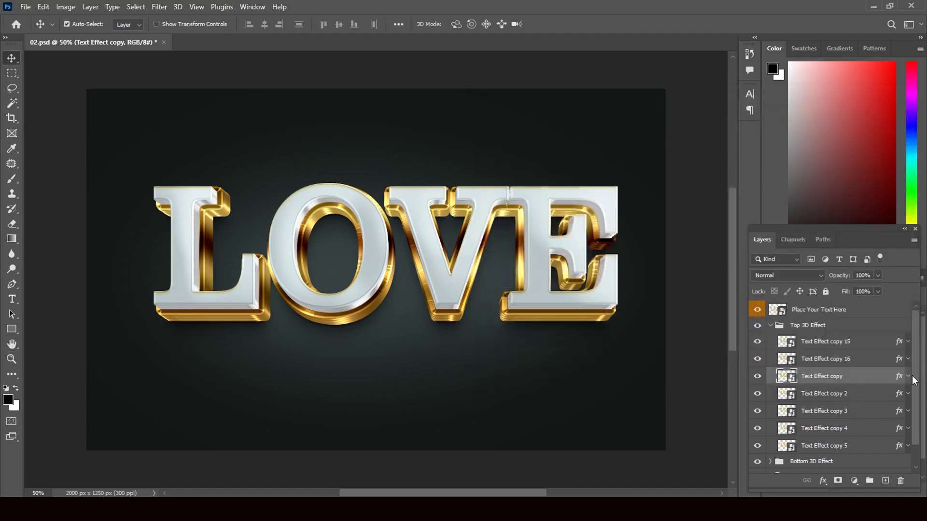
Set Text Effect copy 2's inner shadow colour to near-white faf5f5
scroll(910, 419, "down", 1)
scroll(910, 419, "down", 1)
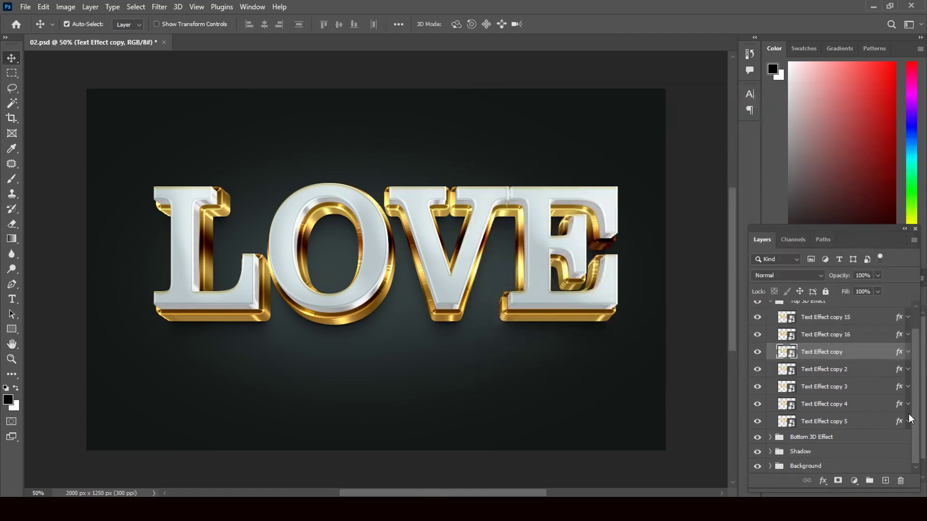
left_click(899, 370)
double_click(898, 369)
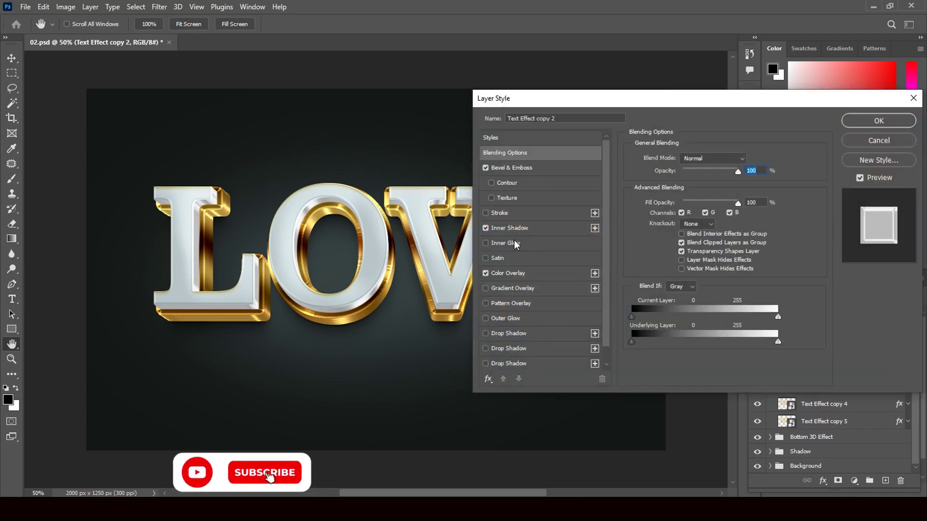
left_click(508, 230)
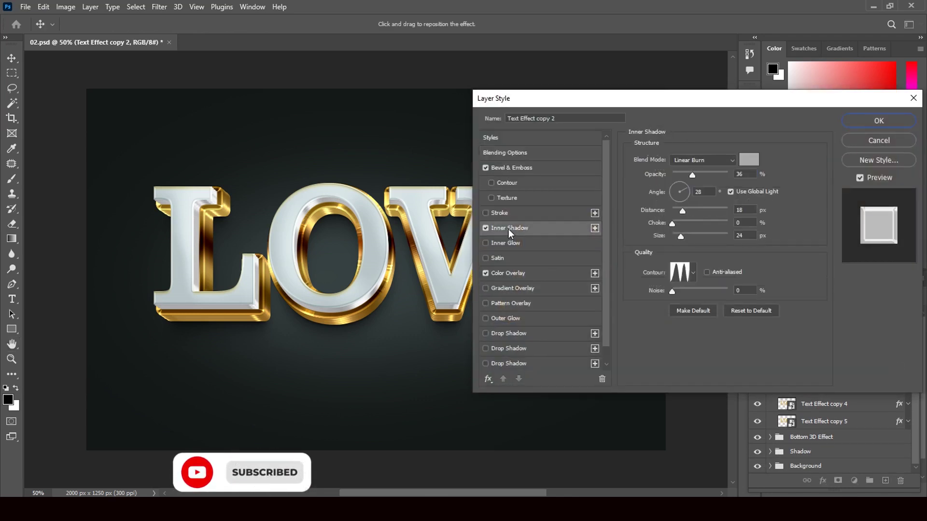
left_click(749, 160)
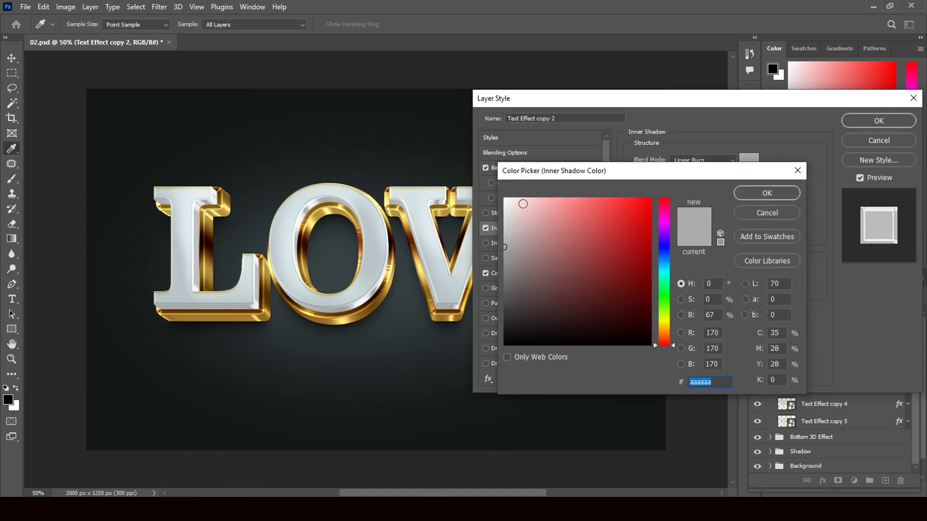
left_click(507, 200)
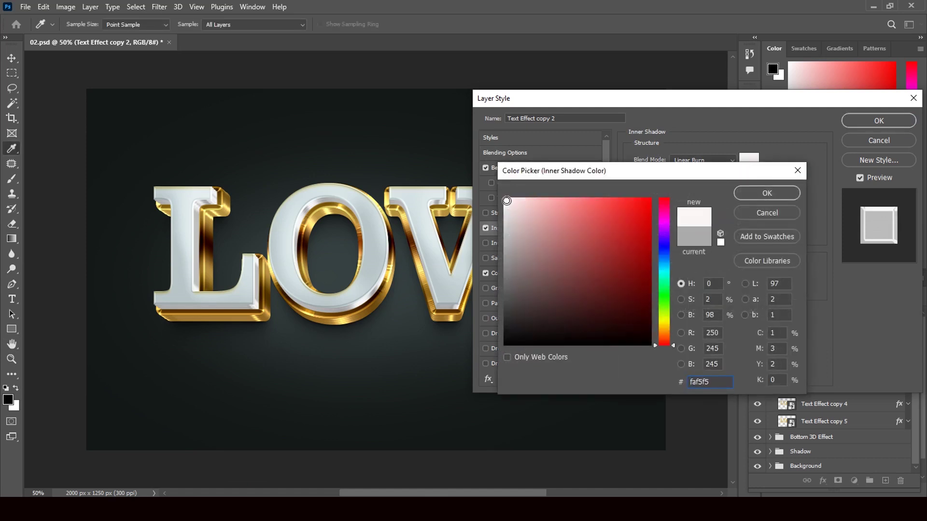
left_click(752, 194)
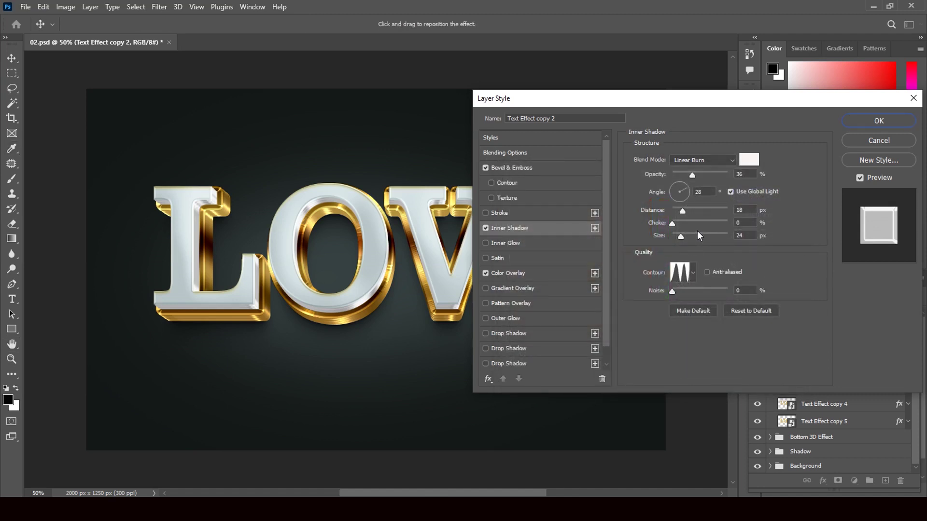
Set Text Effect copy 2's bevel size to 27 px and apply the style
left_click(519, 168)
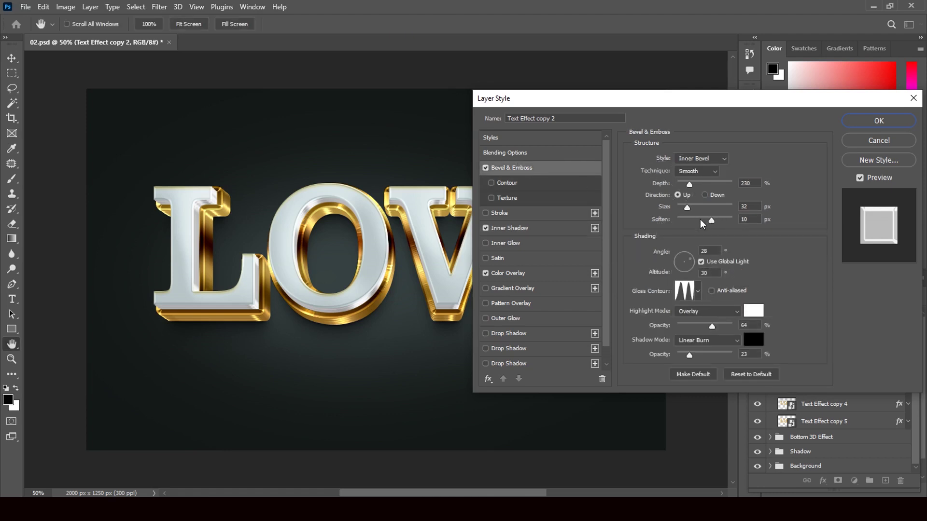
left_click_drag(688, 211, 698, 209)
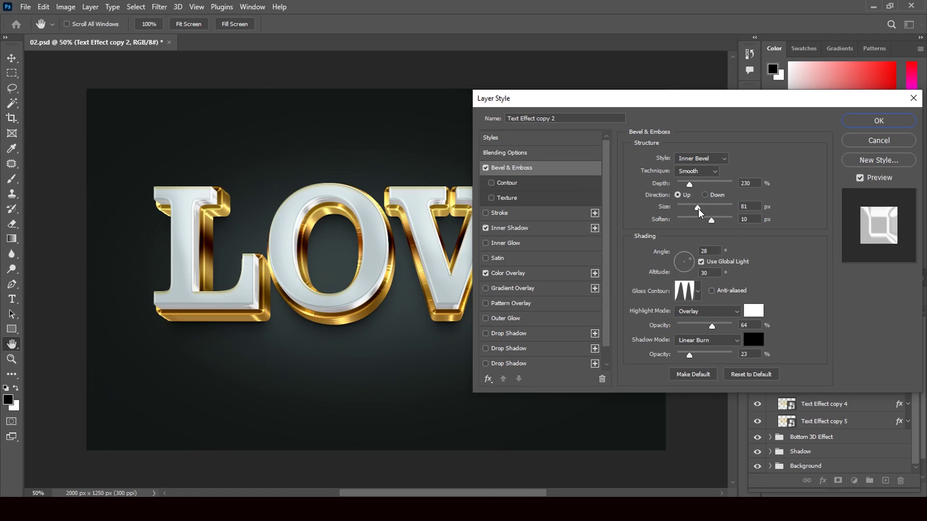
left_click_drag(698, 209, 685, 209)
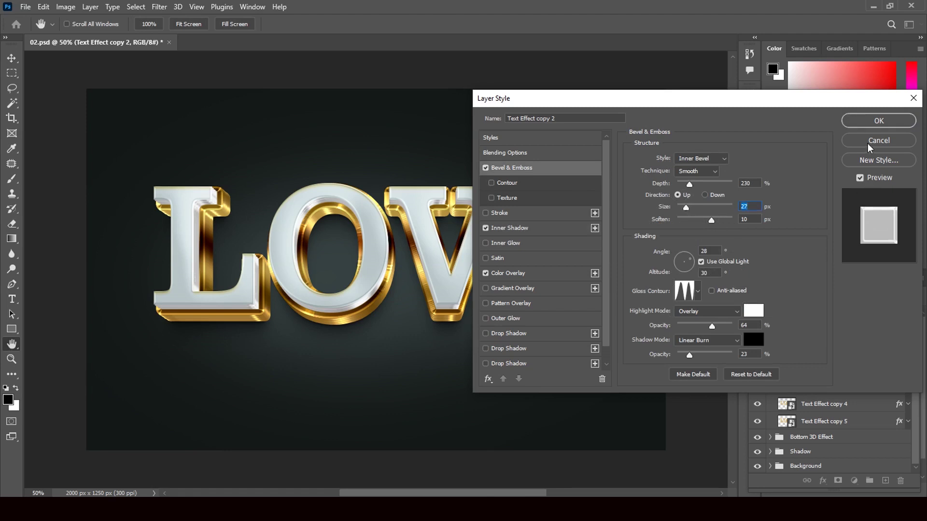
left_click(878, 120)
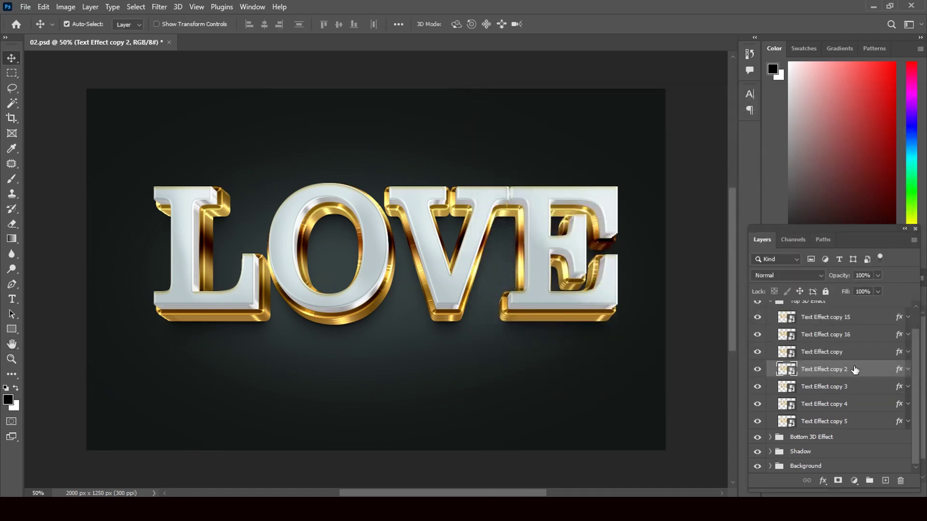
Collapse the Top 3D Effect group and expand the Bottom 3D Effect group
left_click_drag(918, 392, 919, 358)
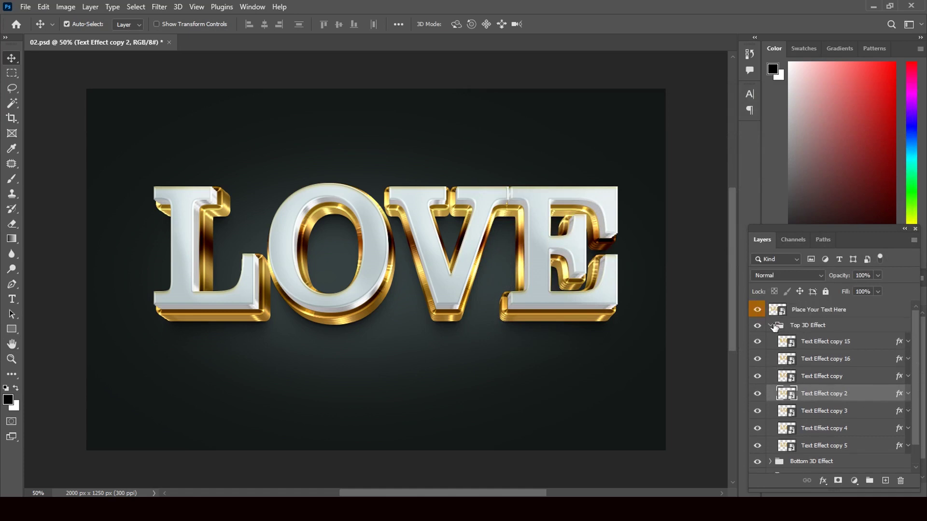
left_click(771, 326)
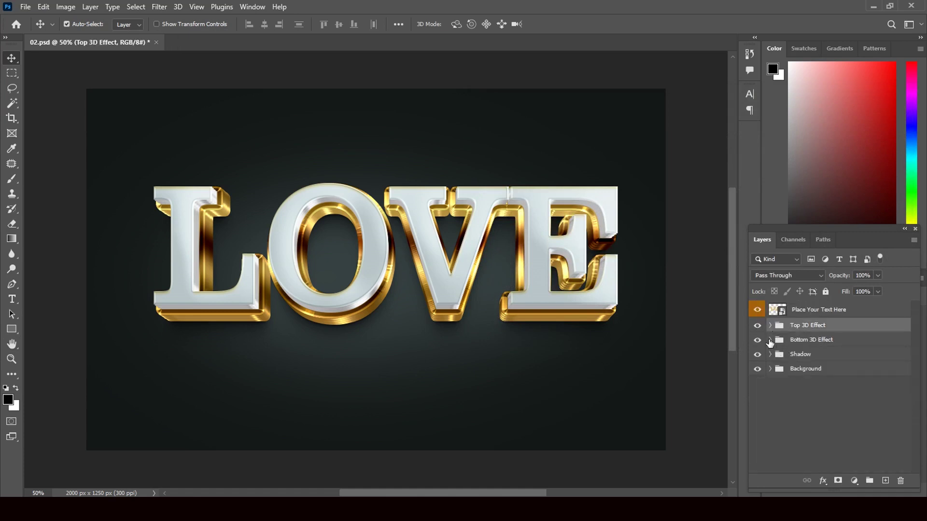
left_click(770, 340)
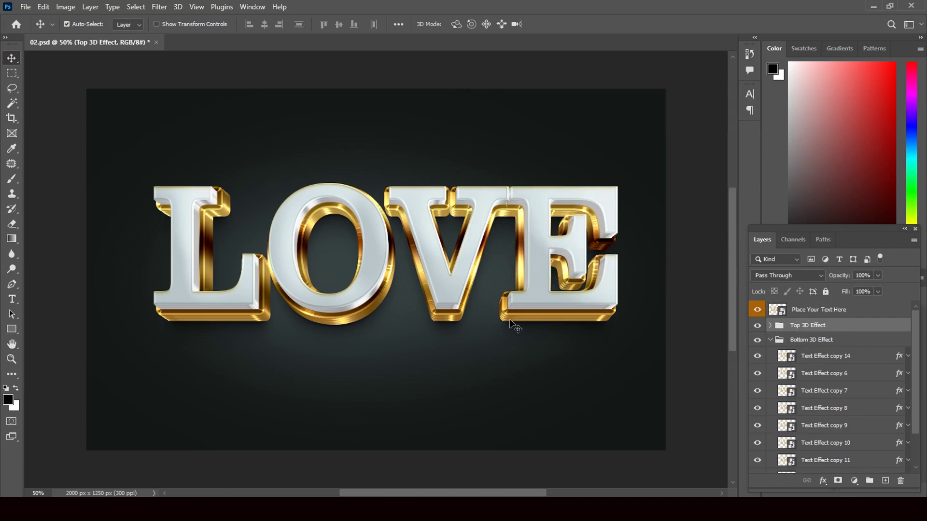
Set Text Effect copy 14's Bevel & Emboss size to 13 px
left_click(901, 359)
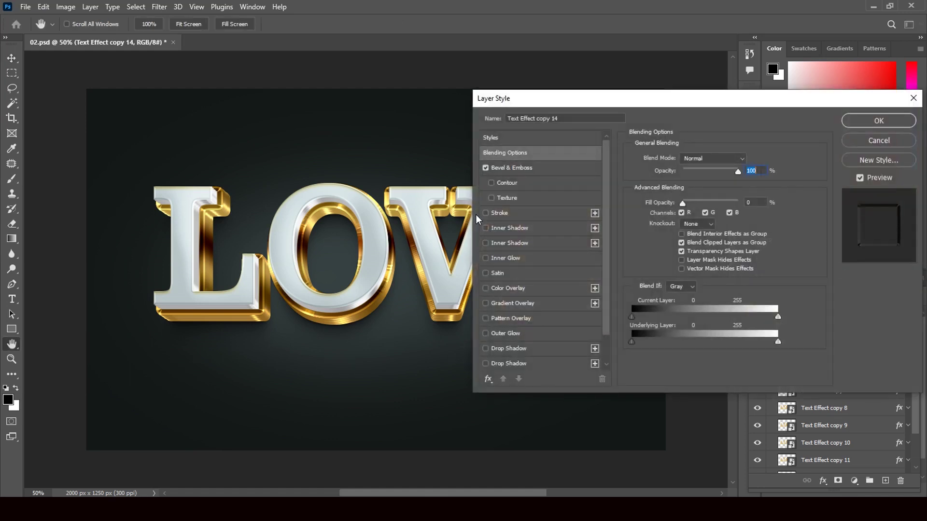
left_click(508, 168)
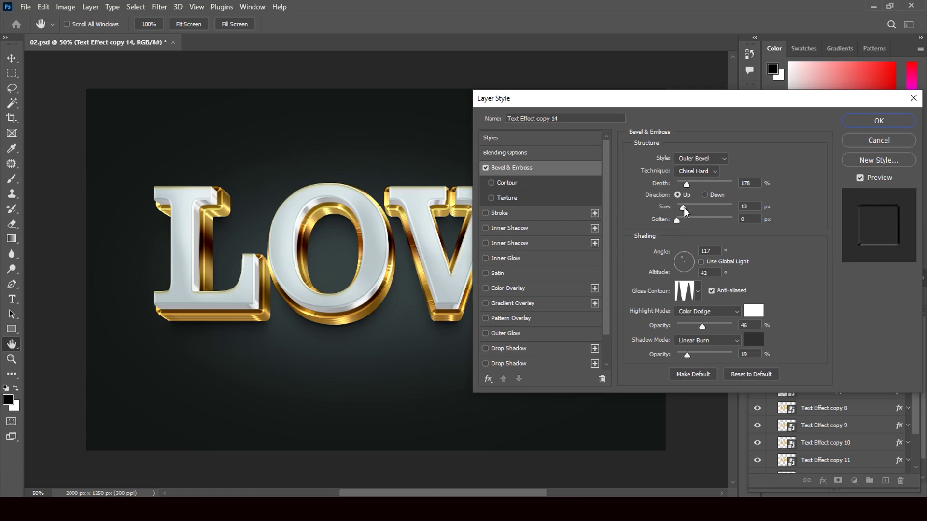
left_click_drag(683, 208, 684, 210)
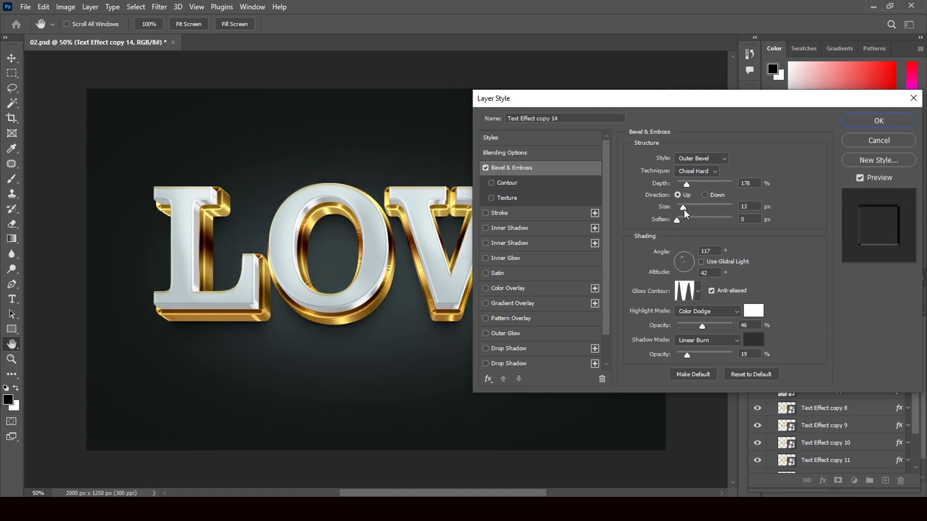
left_click(683, 209)
left_click(875, 139)
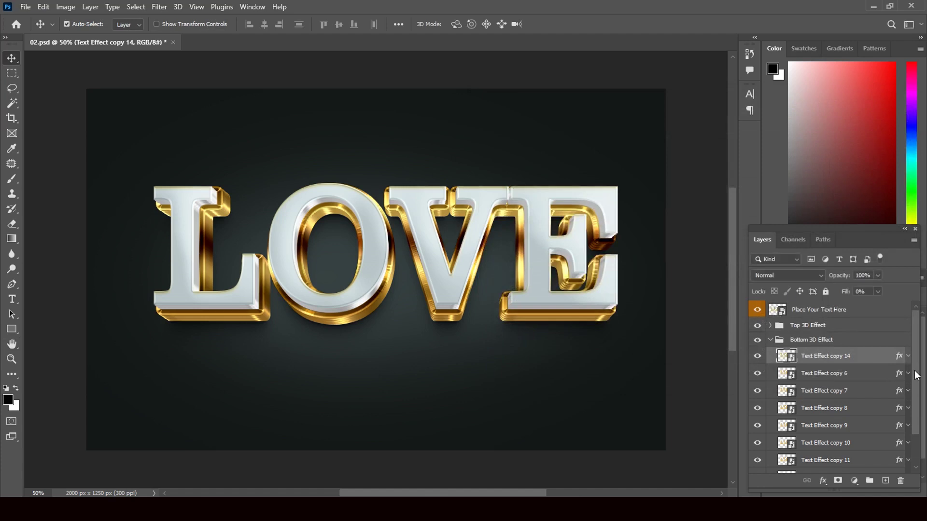
Set Text Effect copy 6's stroke-emboss bevel size to 6 px
scroll(919, 374, "down", 3)
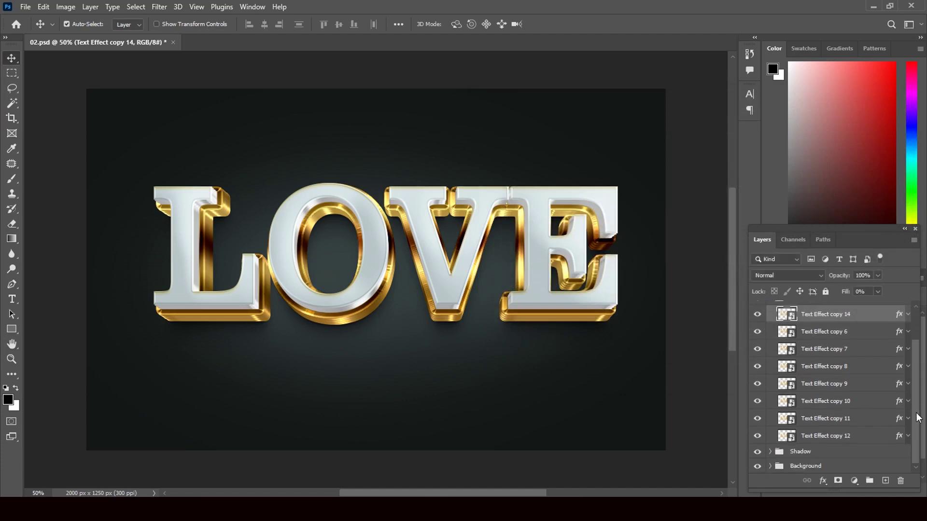
left_click(899, 332)
double_click(900, 336)
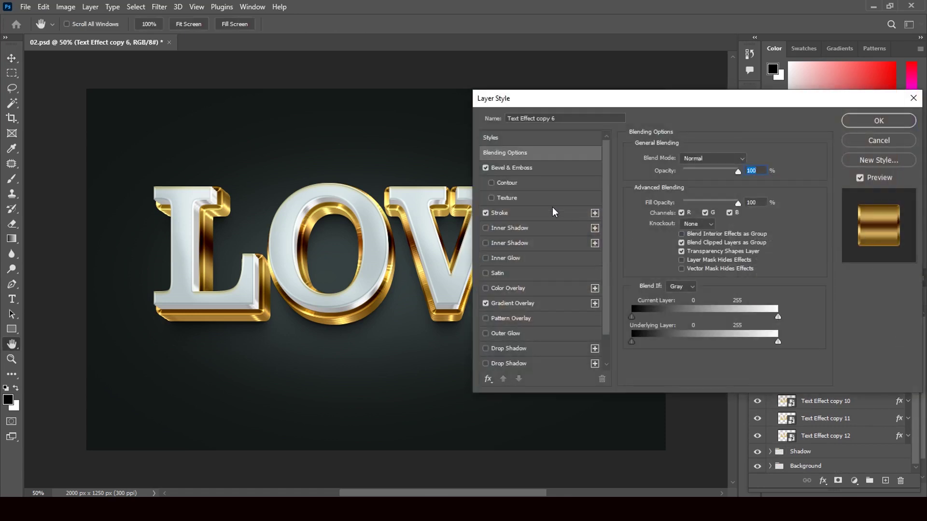
left_click(520, 169)
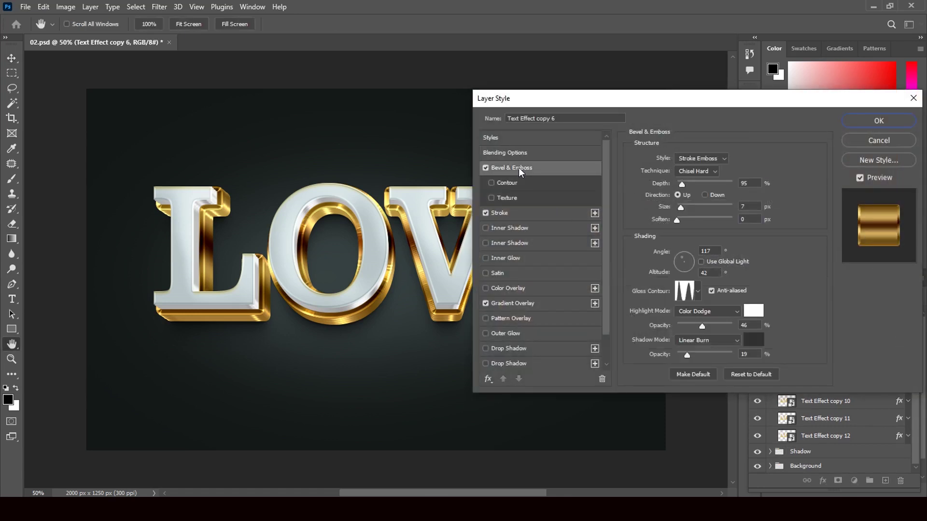
mouse_move(679, 207)
left_mouse_down()
mouse_move(690, 208)
mouse_move(680, 211)
left_mouse_up()
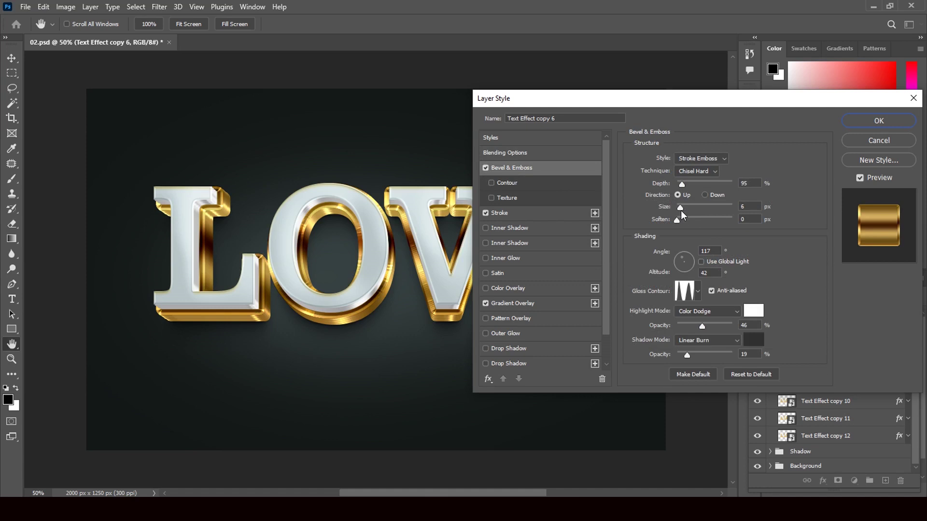
Add a second 18 px gold gradient stroke to Text Effect copy 6
left_click(485, 213)
left_click(485, 213)
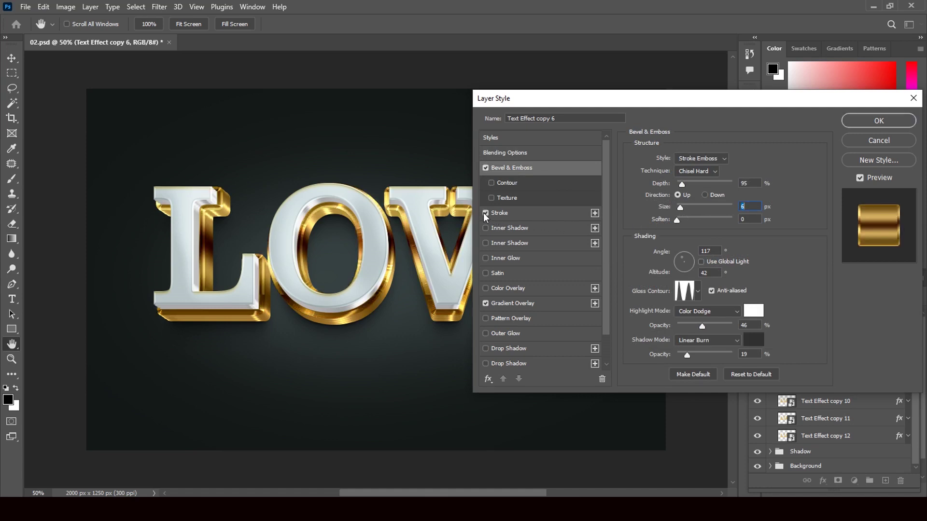
left_click(595, 213)
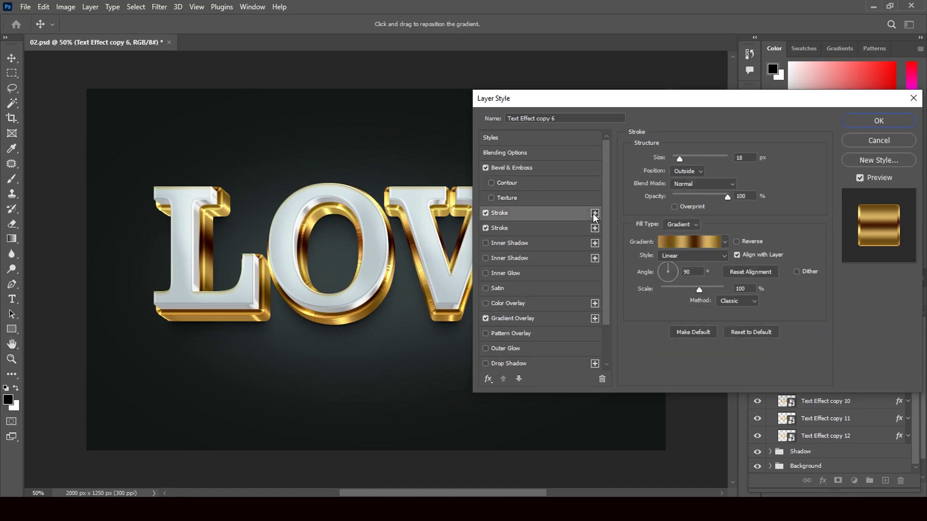
left_click(878, 121)
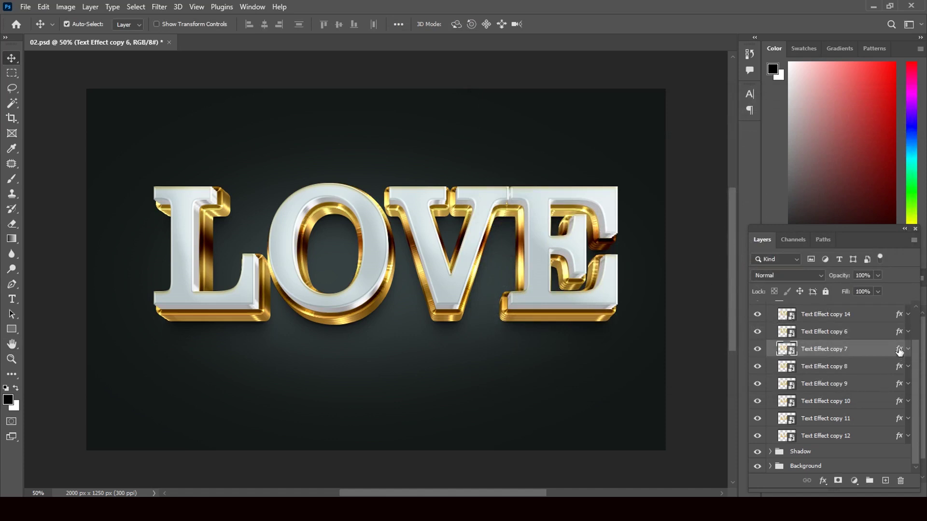
Raise Text Effect copy 7's bevel size from 35 to 81 px, keeping stroke and gradient overlay on
left_click(899, 350)
key("h")
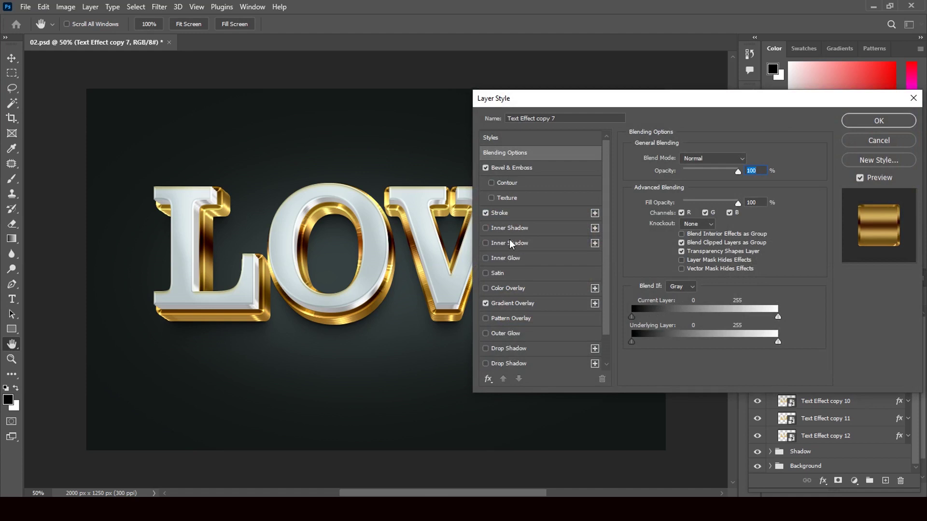
left_click(486, 303)
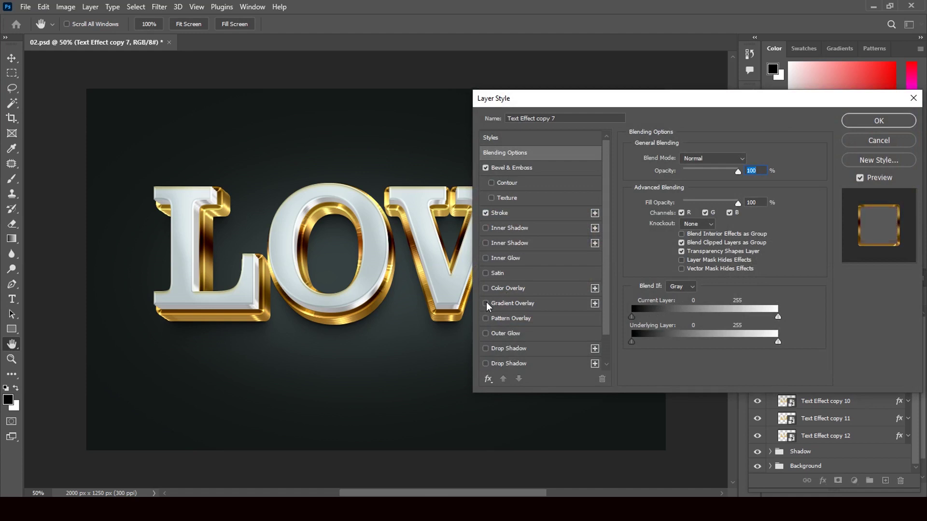
left_click(485, 303)
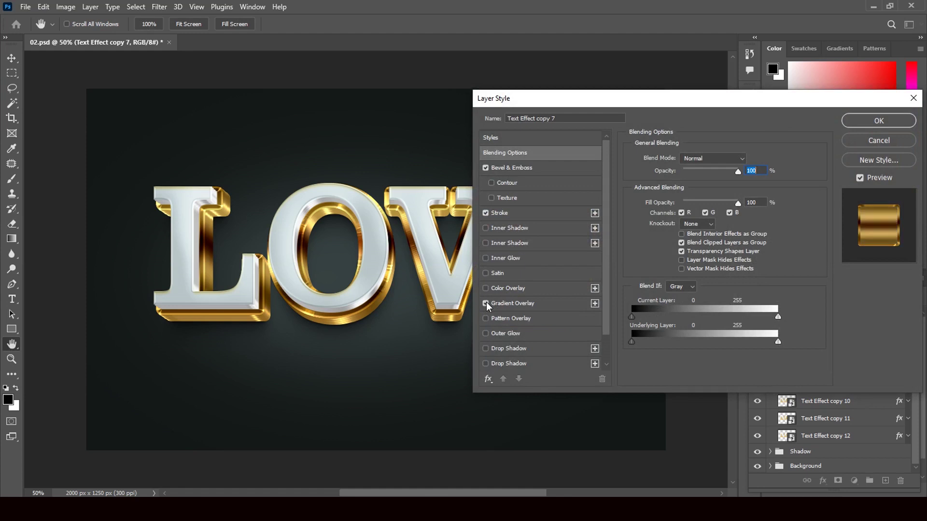
left_click(486, 213)
left_click(485, 212)
left_click(506, 168)
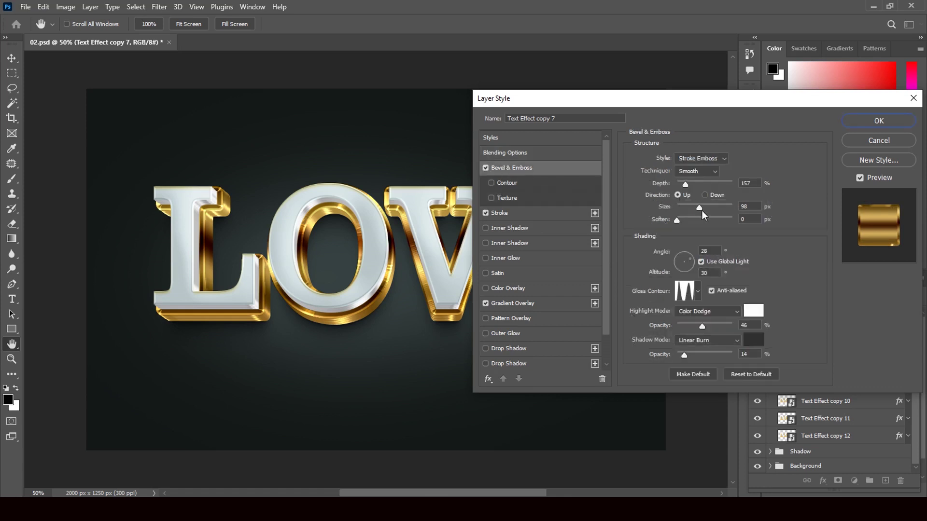
left_click_drag(702, 211, 689, 214)
left_click_drag(698, 212, 699, 213)
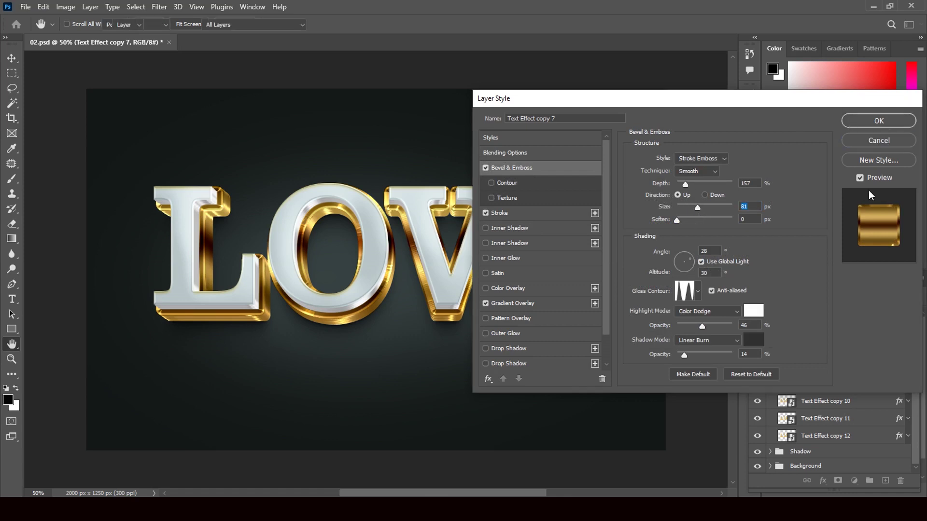
key("Return")
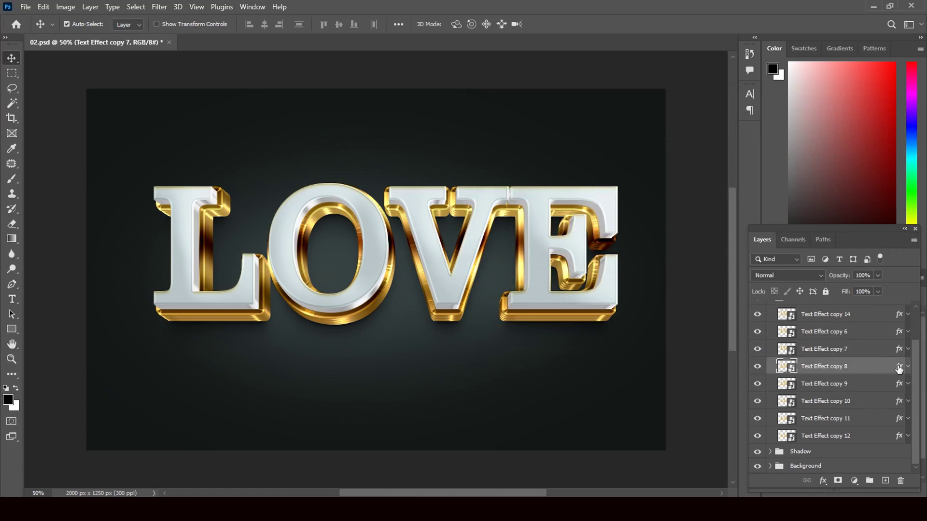
Open Text Effect copy 8's layer style and close it unchanged
left_click(897, 368)
key("h")
double_click(897, 368)
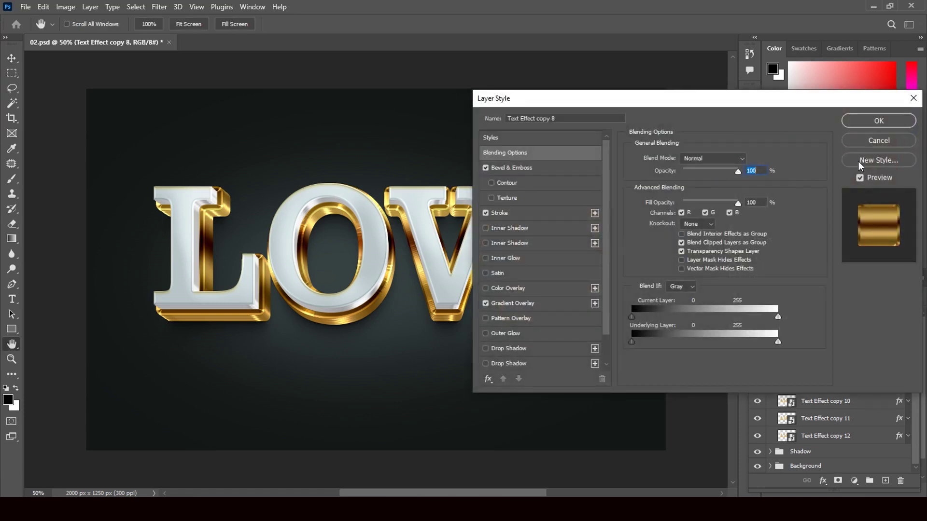
left_click(877, 140)
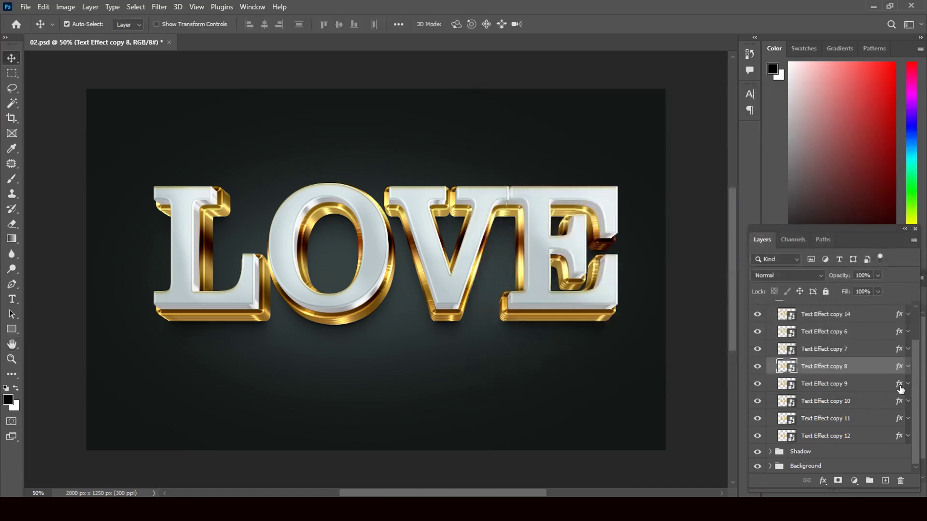
Enlarge the Bevel & Emboss size on Text Effect copy 9
double_click(899, 384)
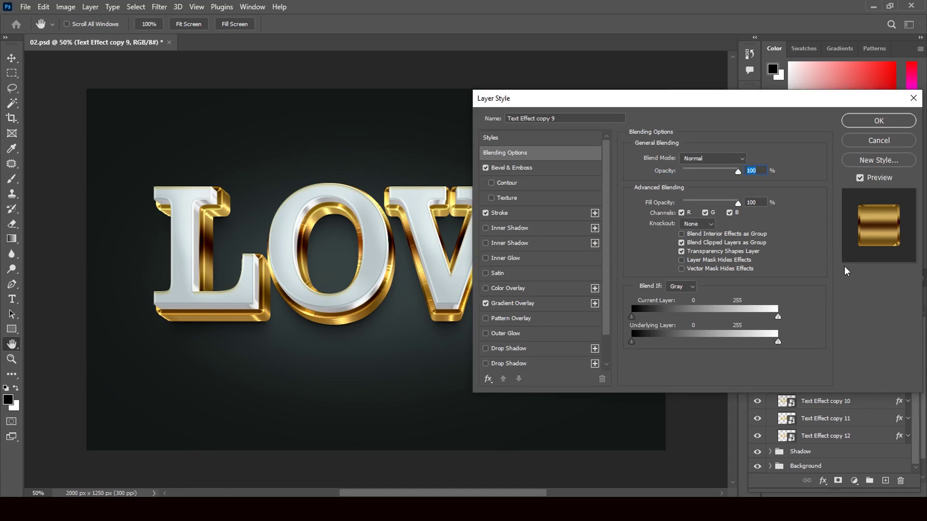
left_click(506, 168)
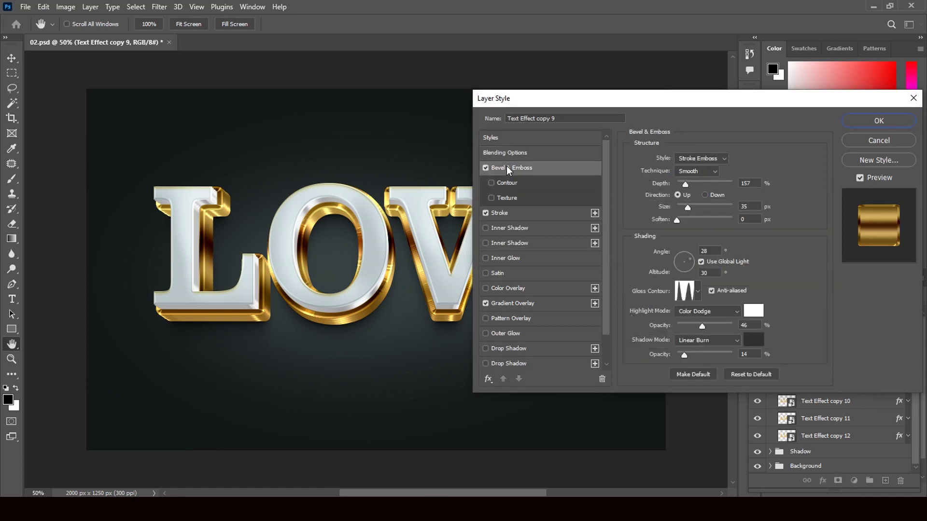
mouse_move(687, 211)
left_mouse_down()
mouse_move(699, 213)
mouse_move(691, 209)
left_mouse_up()
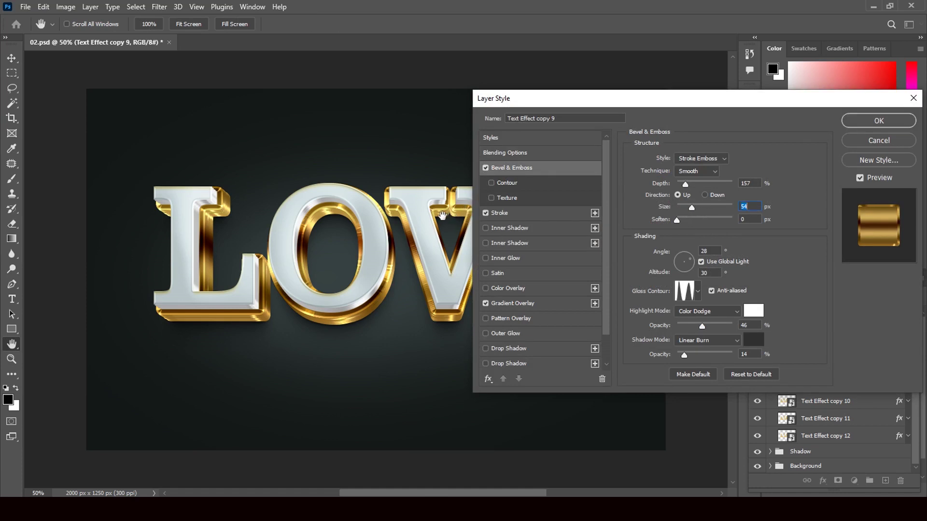
mouse_move(691, 208)
left_mouse_down()
mouse_move(713, 210)
mouse_move(695, 213)
left_mouse_up()
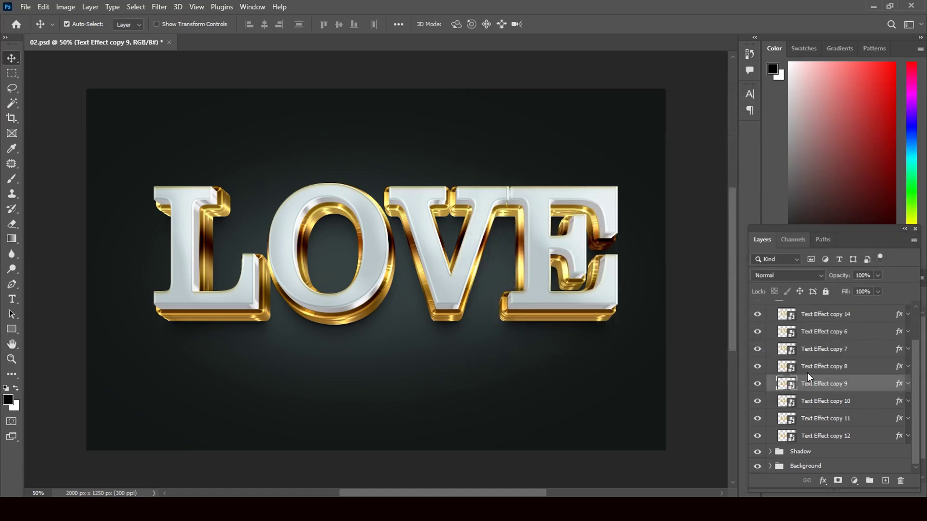
Set Text Effect copy 10's bevel size to 101 px with 5 px soften
left_click(900, 402)
key("h")
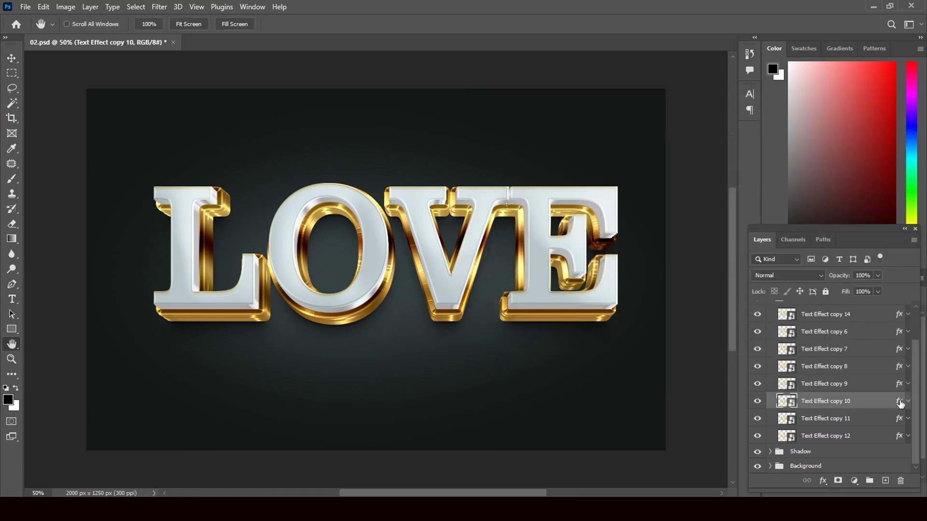
double_click(898, 402)
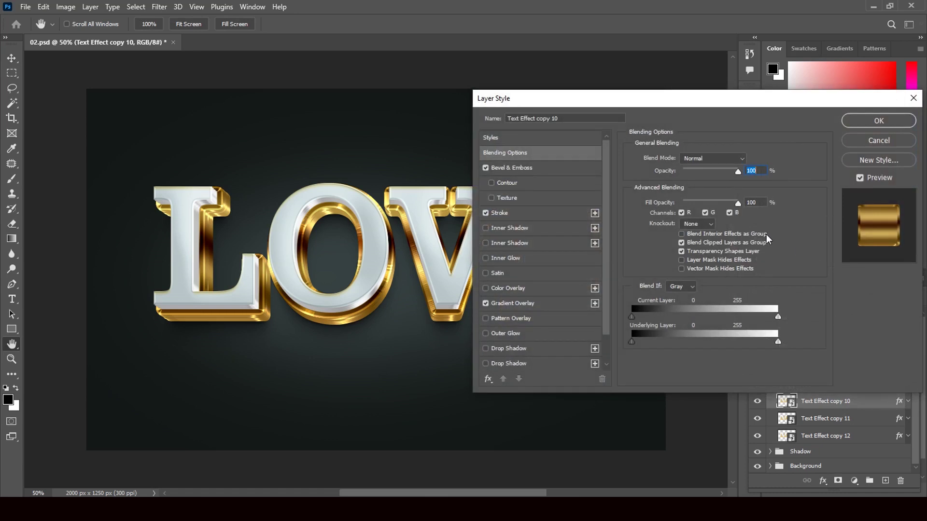
left_click(516, 169)
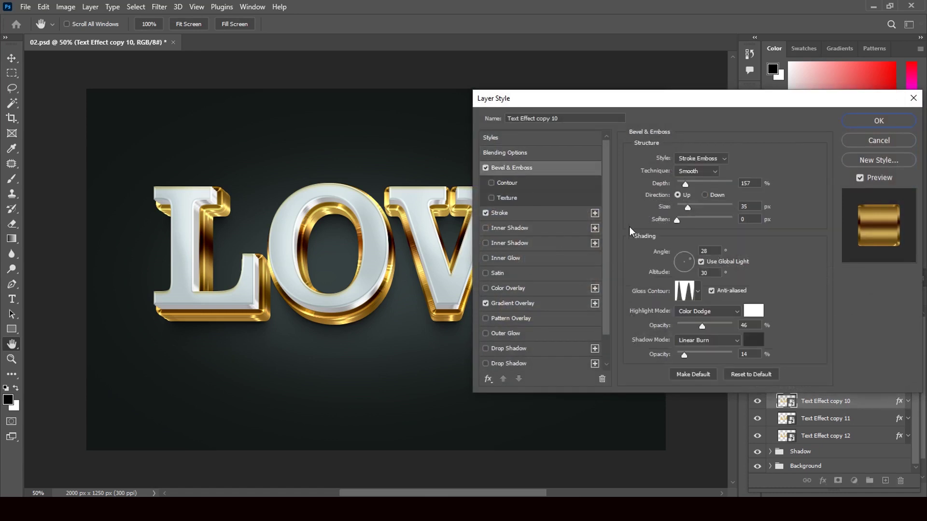
left_click(702, 212)
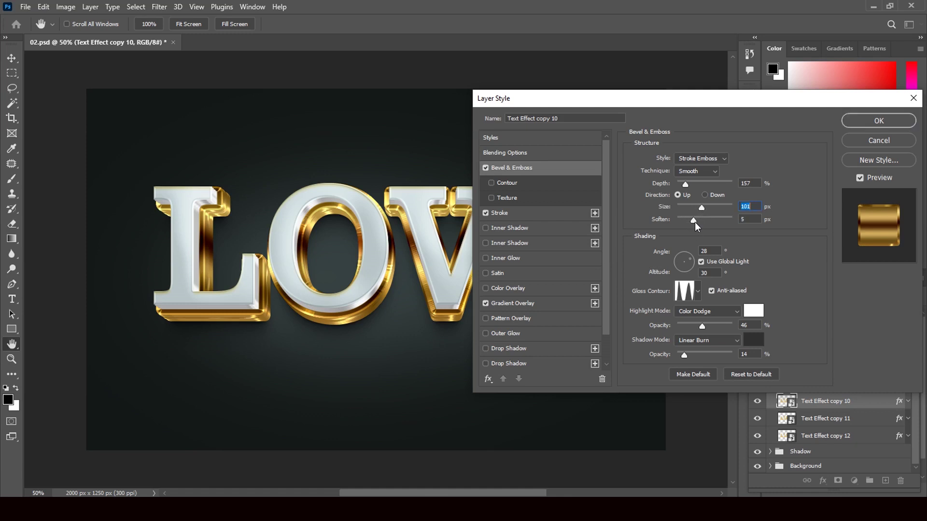
left_click(693, 221)
left_click(874, 144)
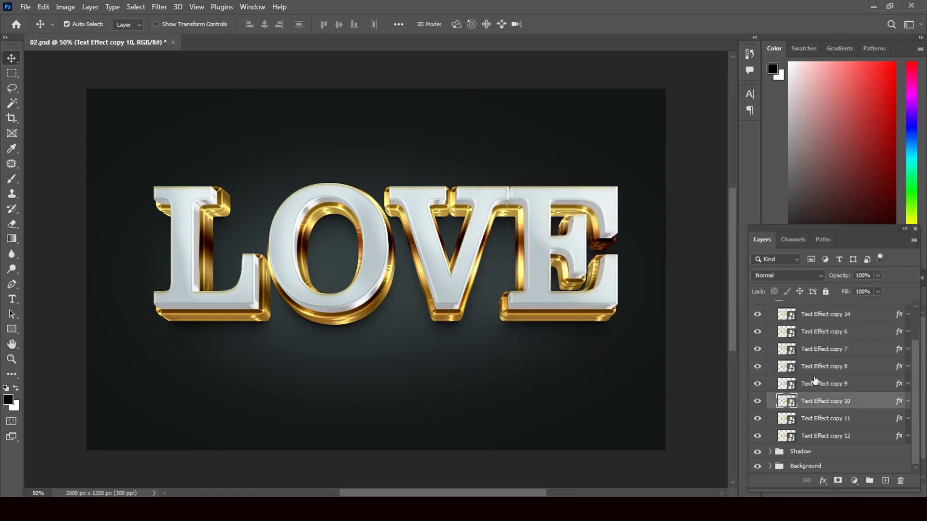
Collapse Bottom 3D Effect, expand the Shadow group, and open the Shadow layer's effects
scroll(919, 368, "up", 3)
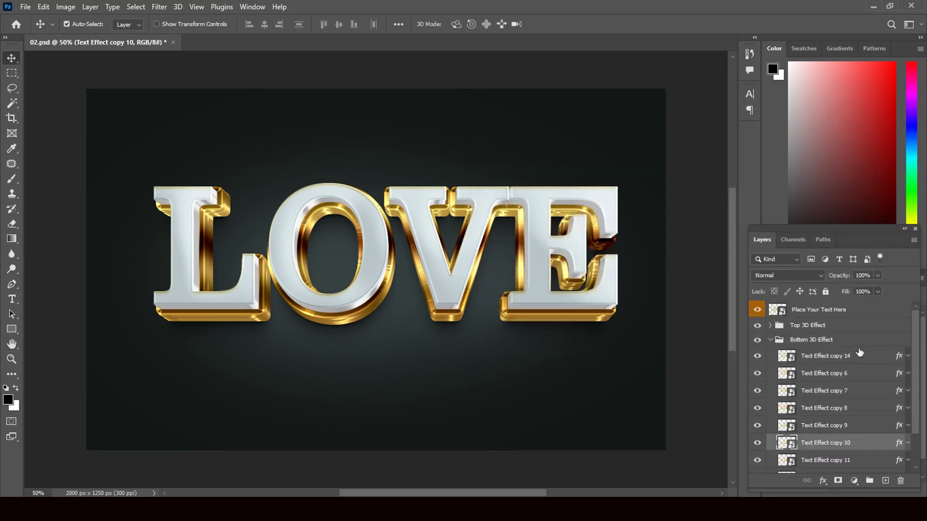
left_click(770, 340)
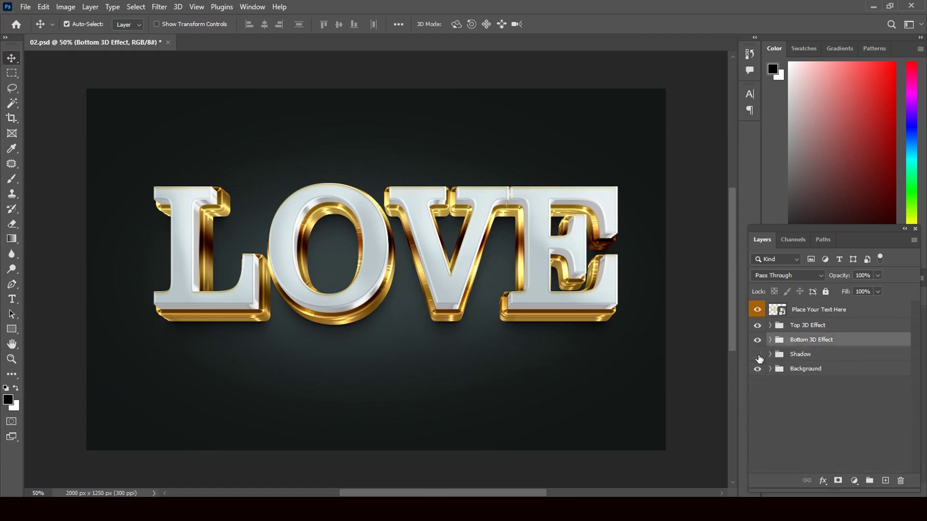
left_click(757, 355)
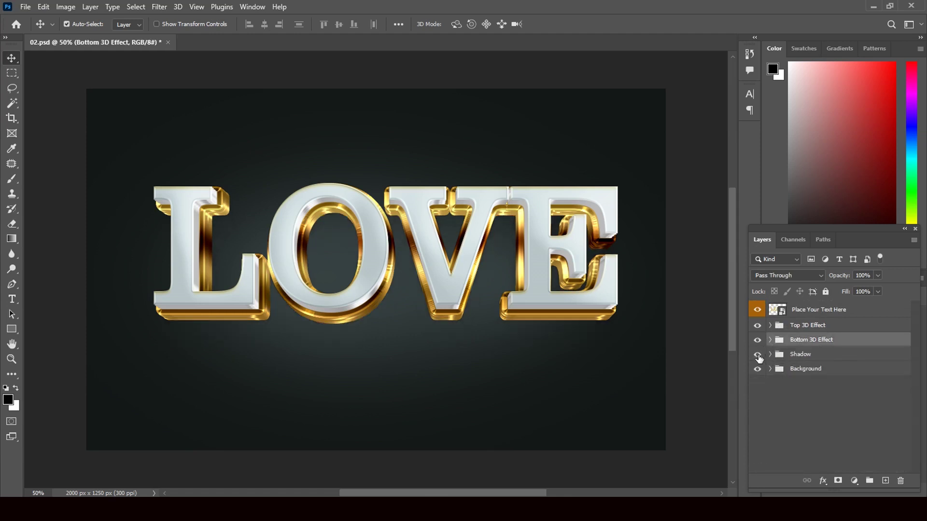
left_click(757, 355)
left_click(770, 355)
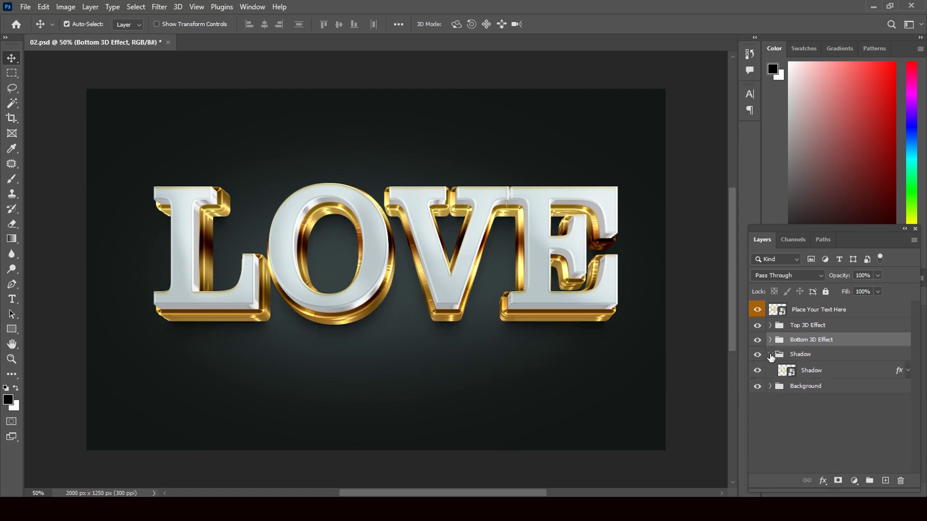
left_click(900, 375)
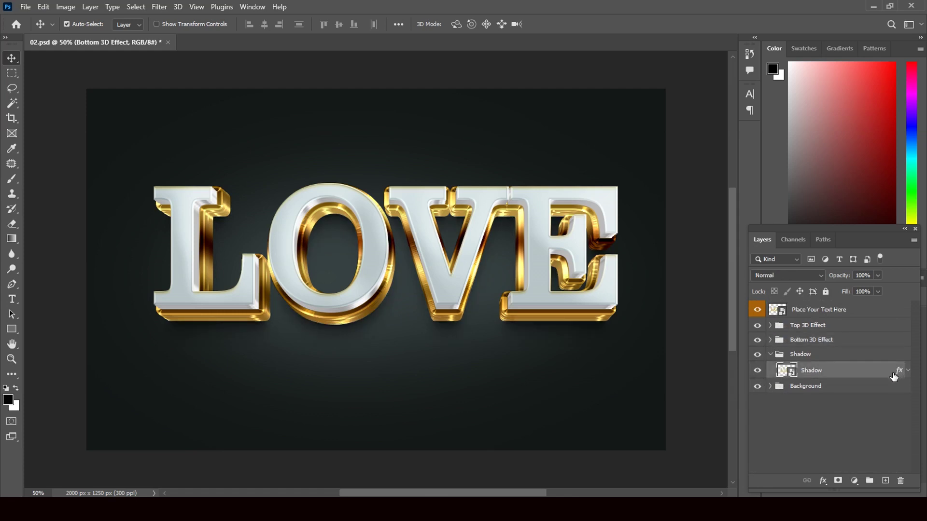
double_click(898, 373)
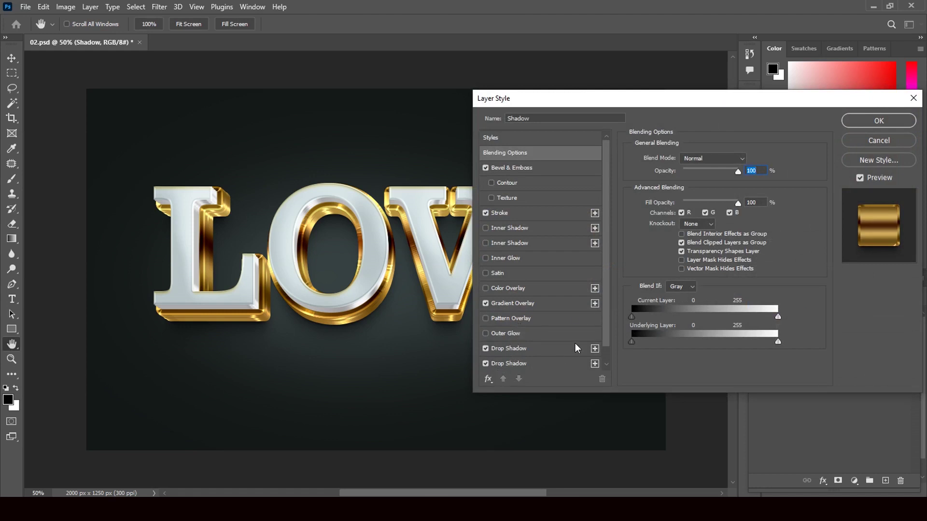
Set the Shadow layer's drop shadow to size 133 px, distance 96 px, angle -16°
left_click_drag(604, 317, 602, 352)
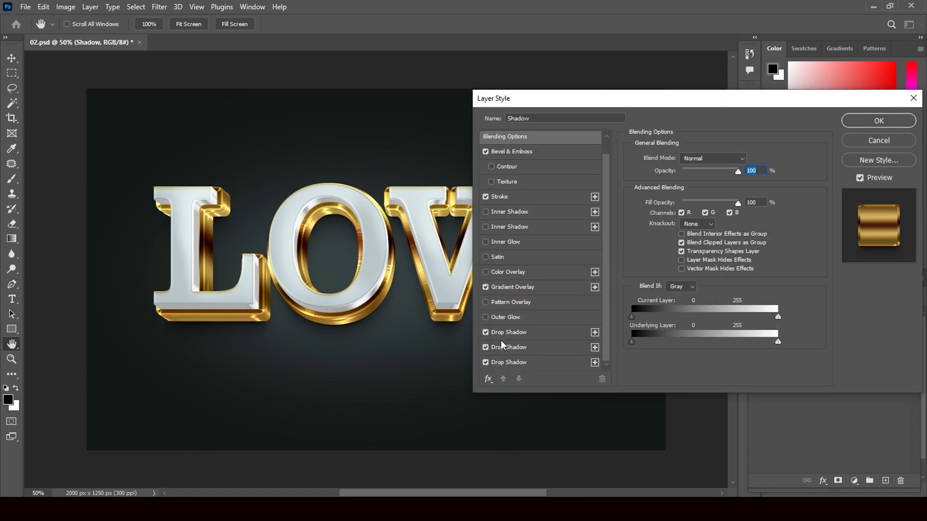
left_click(485, 332)
left_click(485, 347)
left_click(485, 332)
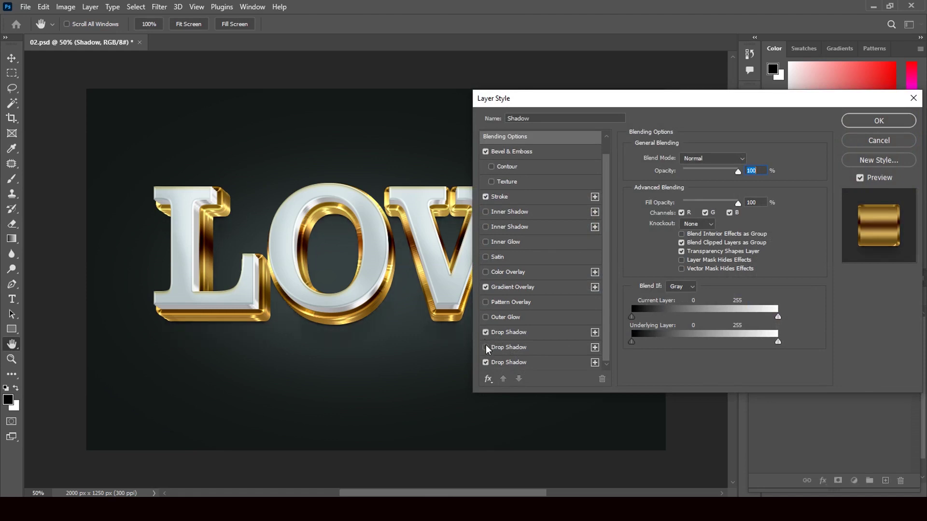
left_click(596, 333)
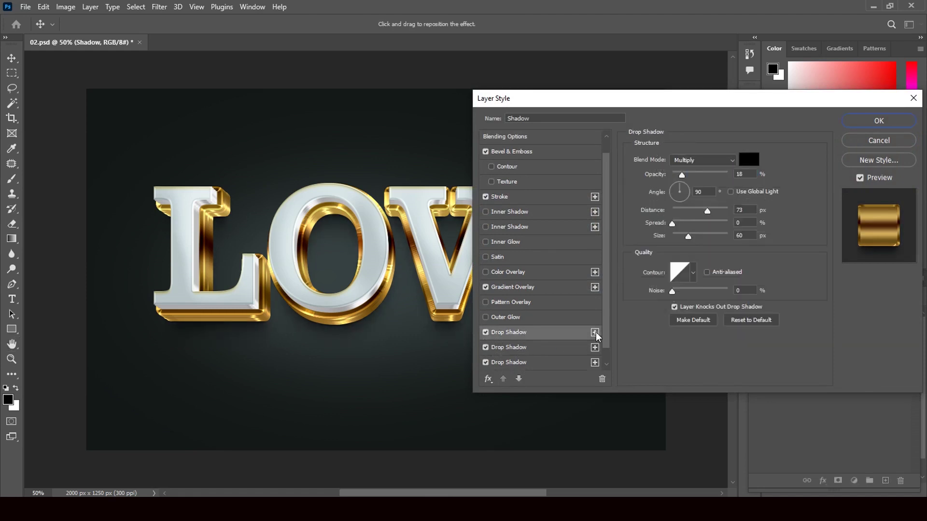
left_click(595, 333)
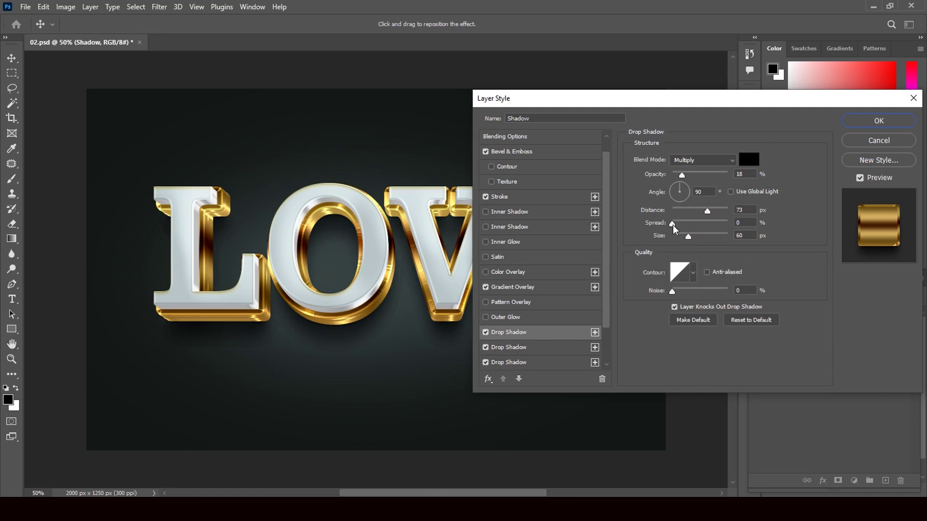
mouse_move(688, 237)
left_mouse_down()
mouse_move(706, 237)
mouse_move(717, 216)
left_mouse_up()
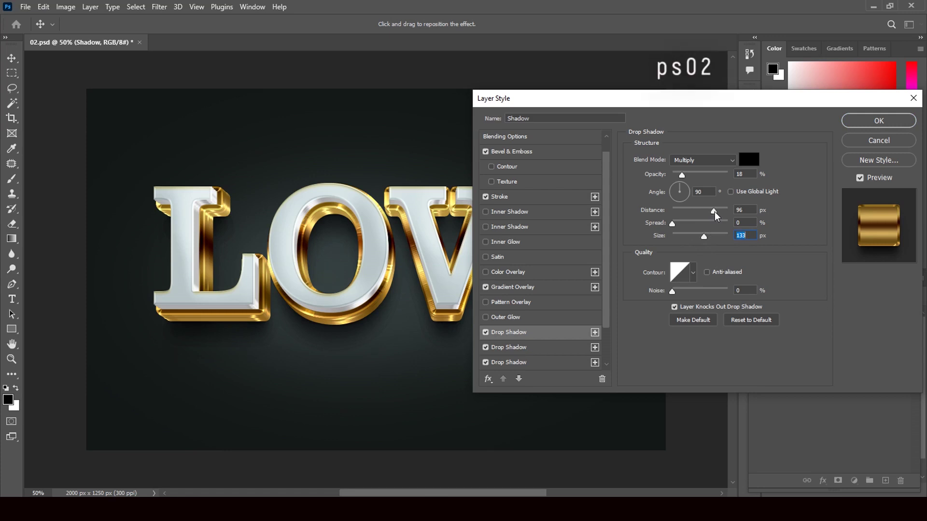
left_click_drag(716, 215, 713, 213)
type("-16")
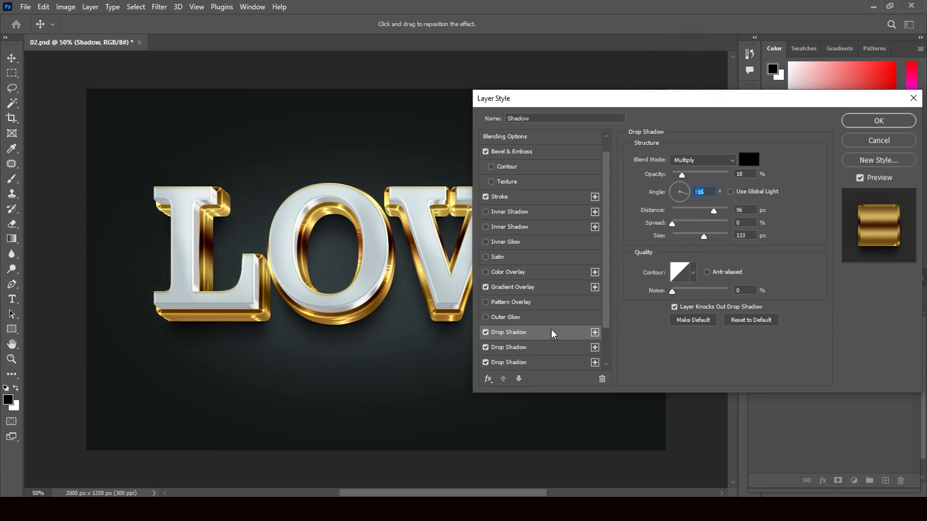
left_click(595, 348)
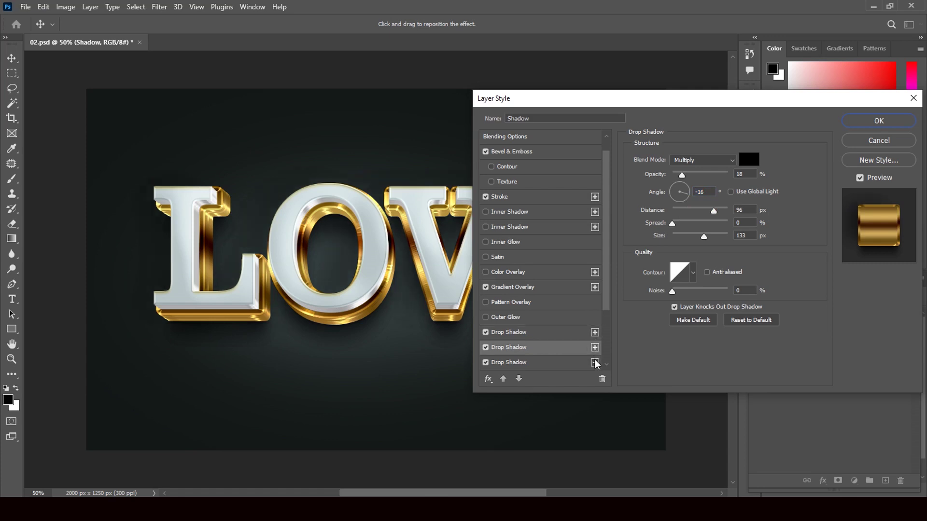
left_click(595, 363)
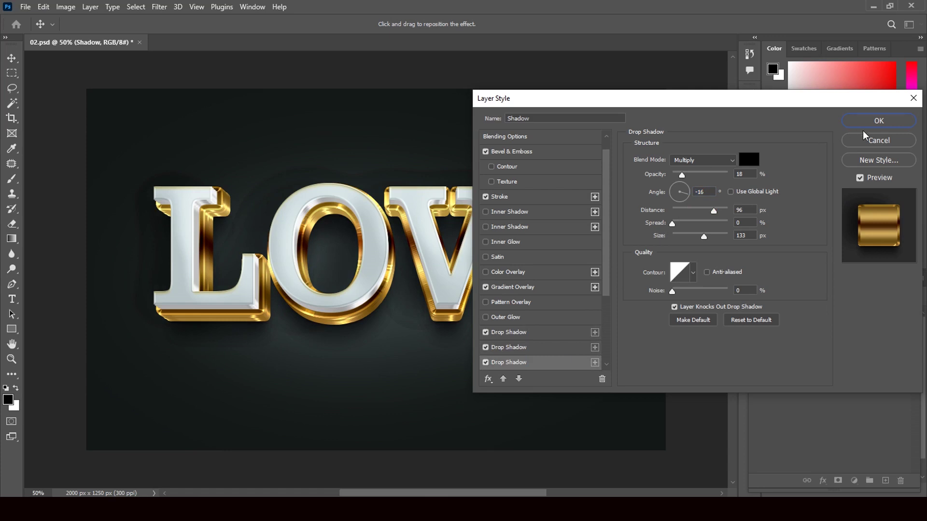
left_click(878, 125)
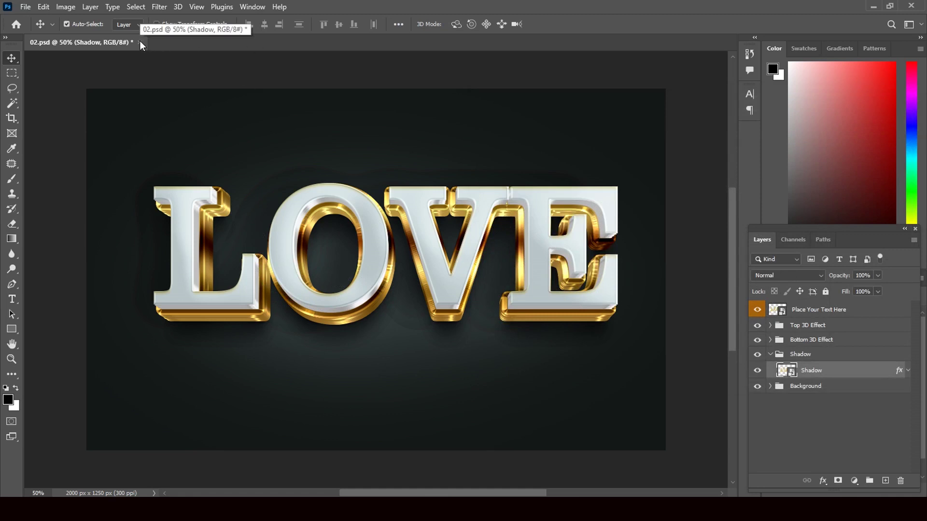
Open the Background fill colour picker and try several dark teal shades
left_click(769, 386)
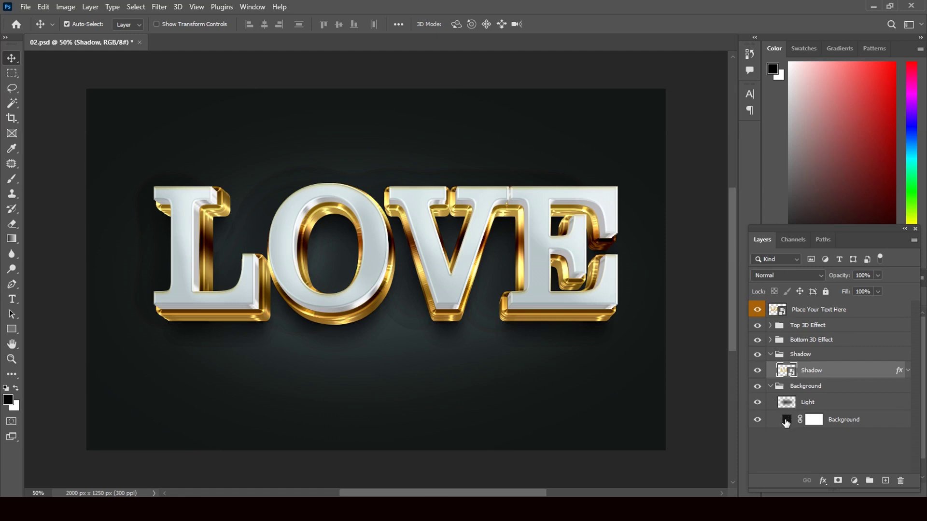
left_click(786, 421)
double_click(785, 421)
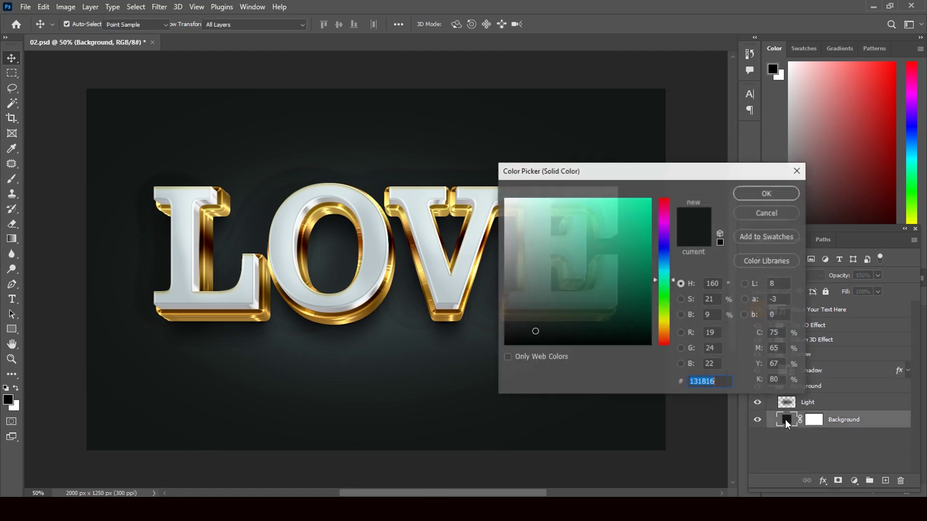
left_click(618, 329)
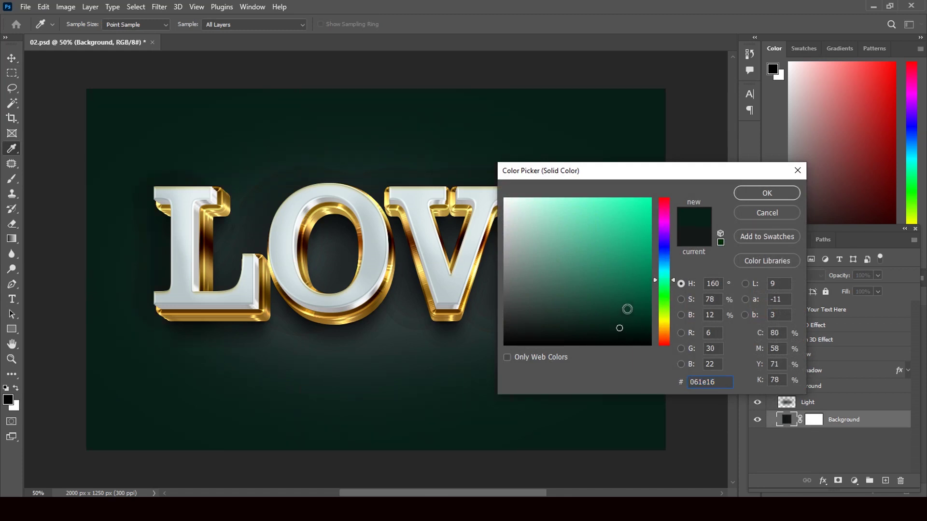
left_click(633, 313)
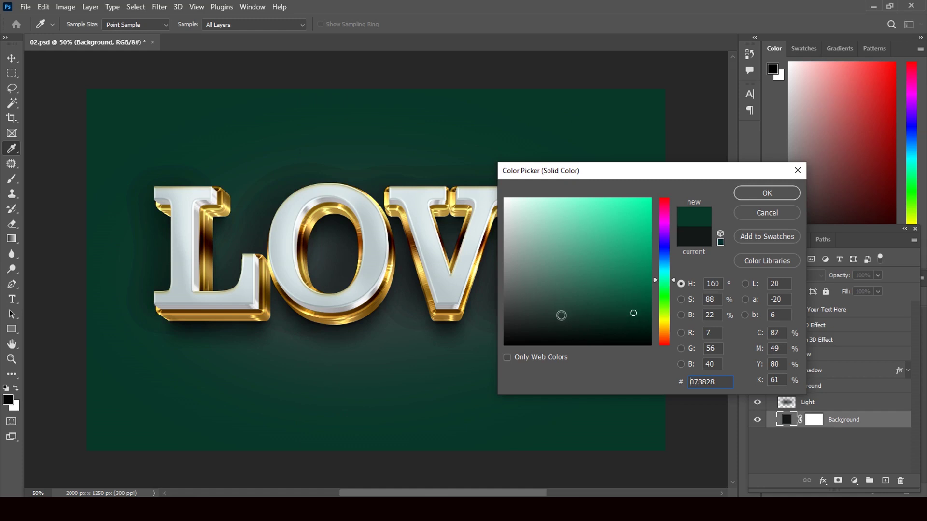
left_click(566, 320)
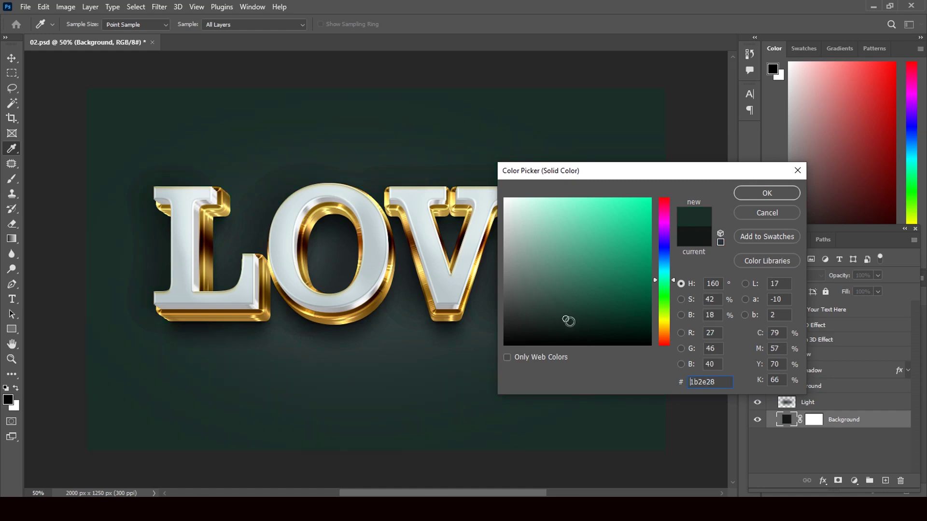
left_click(608, 311)
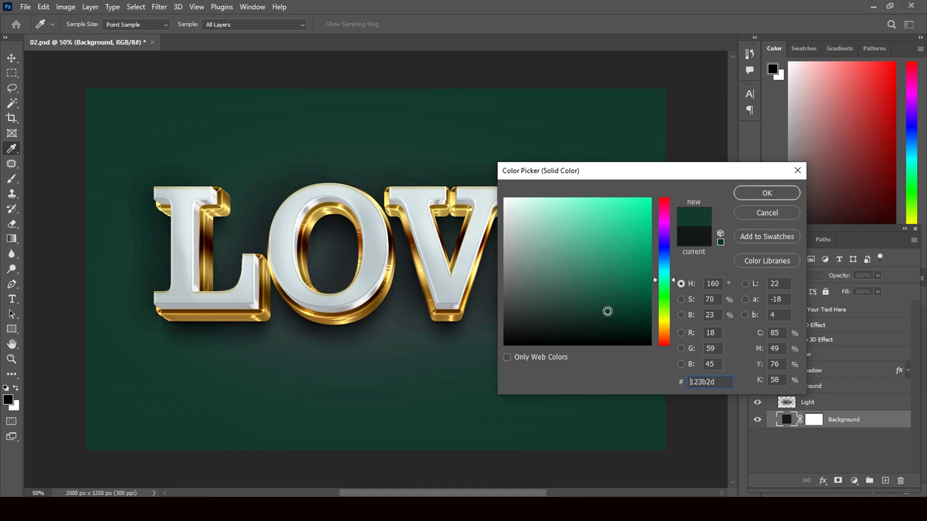
Shift the background hue to purple and settle on very dark purple #3c0742
left_click(663, 234)
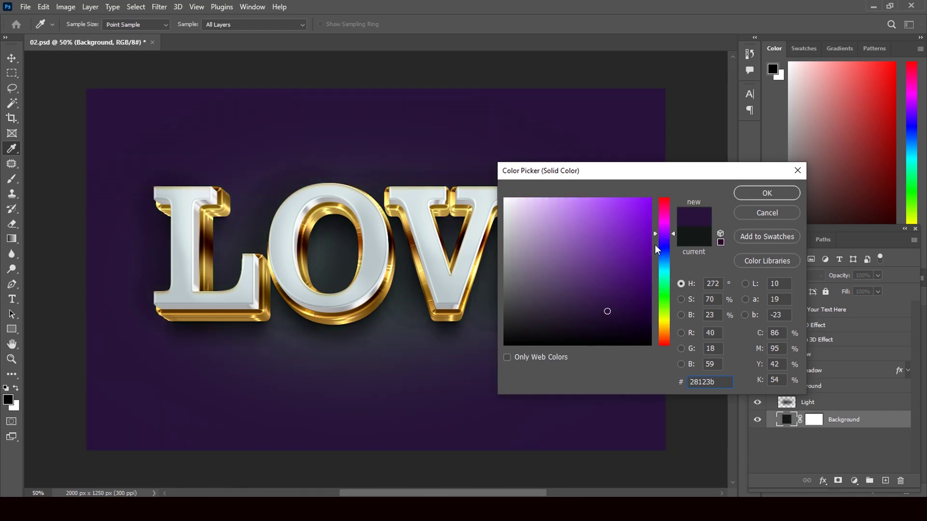
left_click_drag(662, 231, 662, 227)
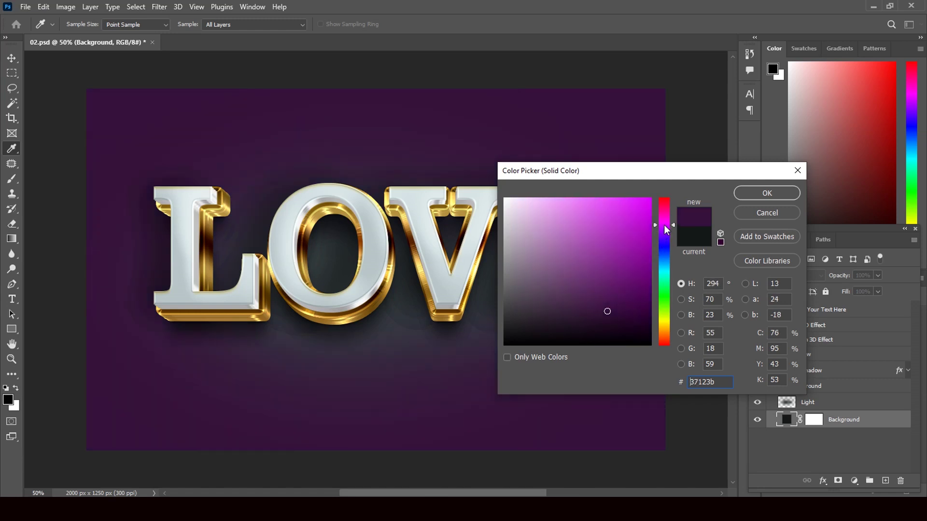
left_click(628, 222)
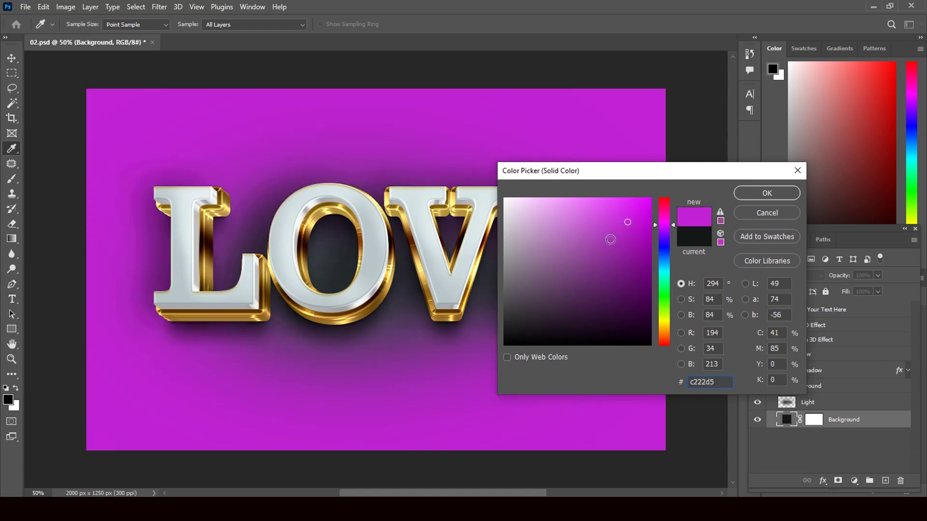
left_click(621, 261)
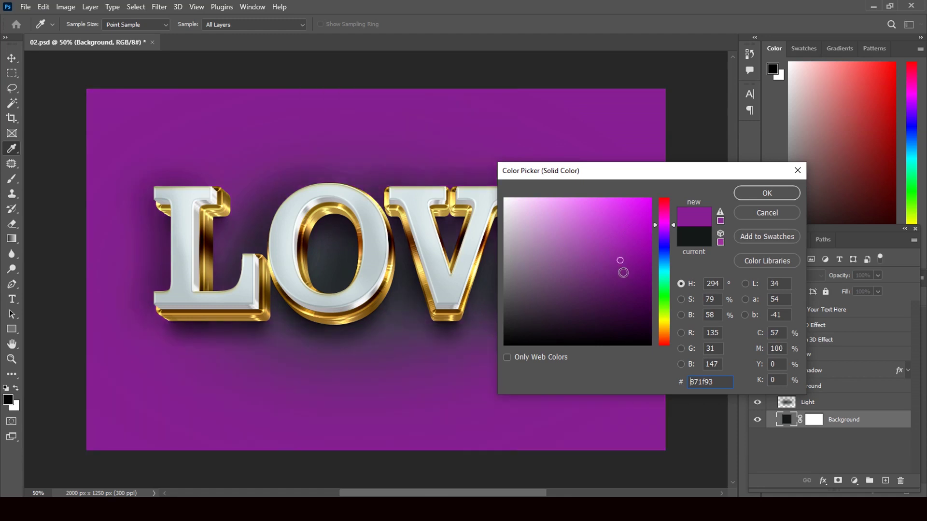
left_click(623, 284)
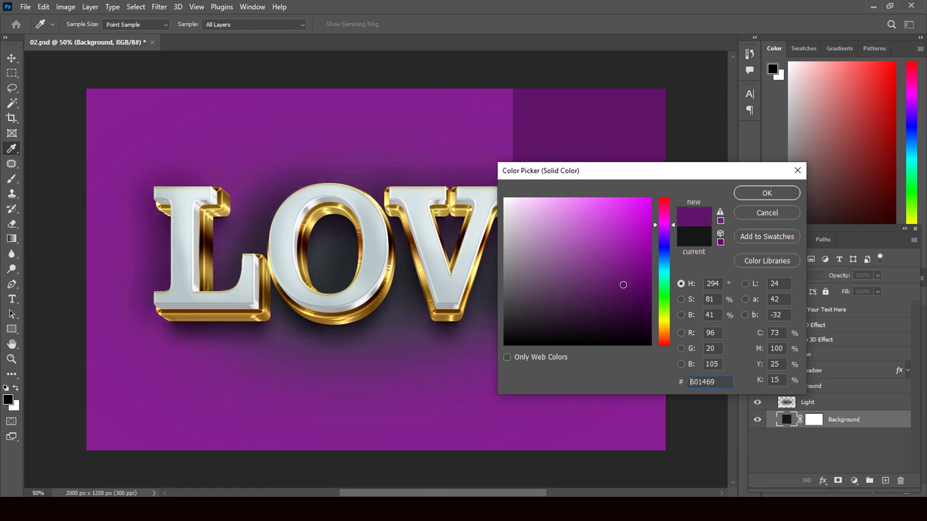
left_click(616, 299)
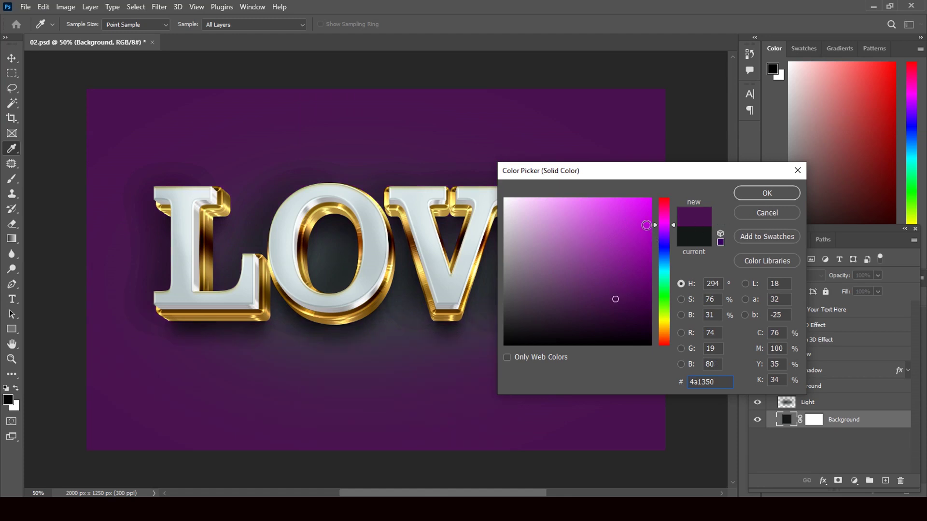
left_click(638, 221)
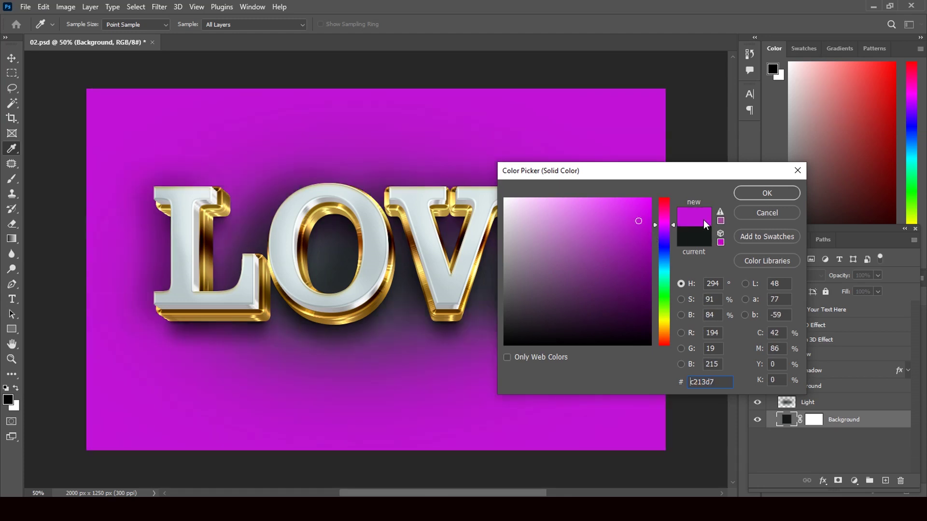
left_click(632, 280)
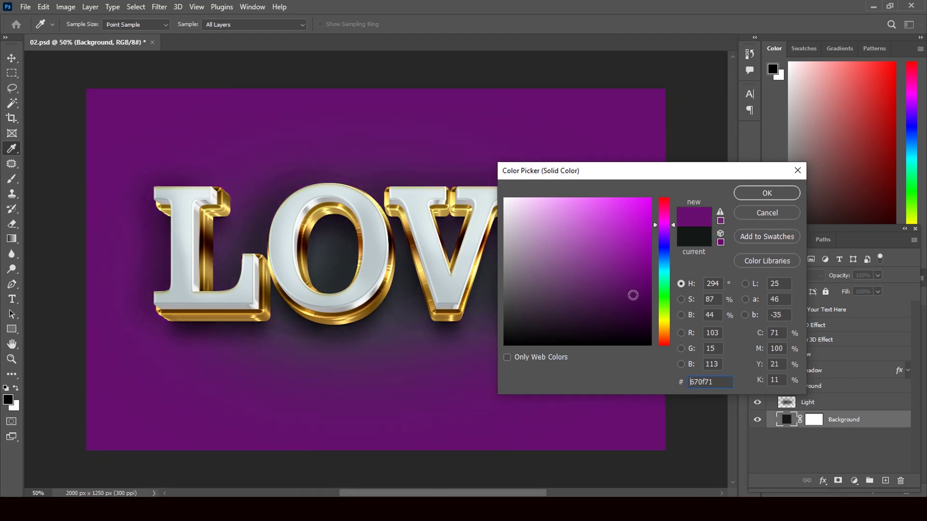
left_click(634, 307)
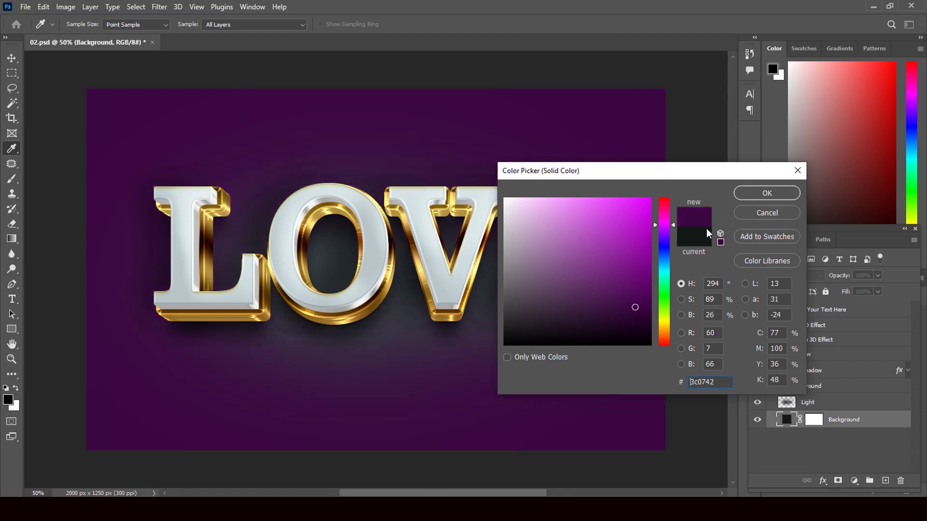
Confirm the dark purple background, hide the Light layer, and close the 02.psd document
left_click(766, 193)
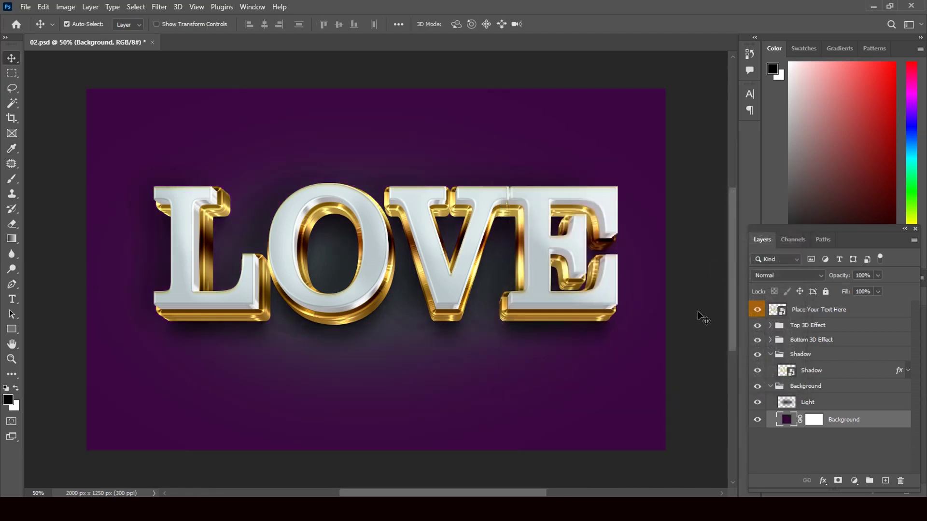
left_click(782, 403)
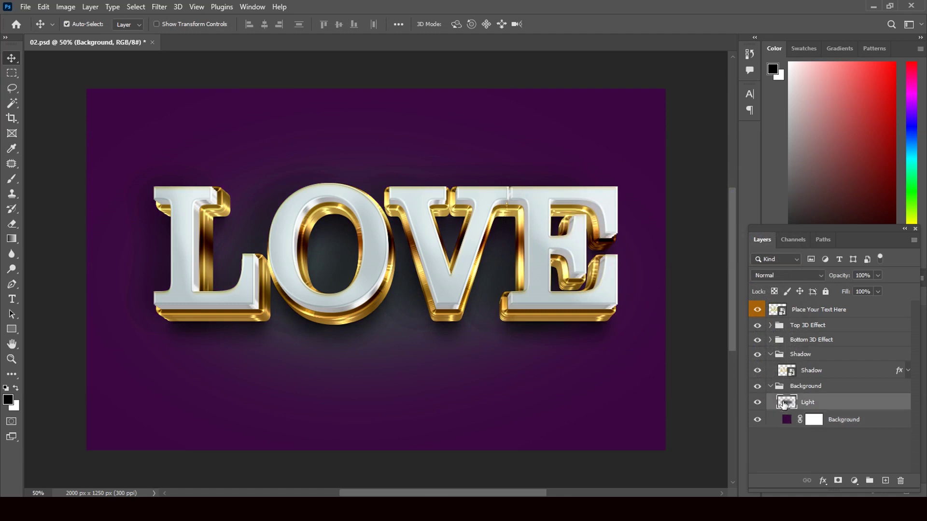
key("h")
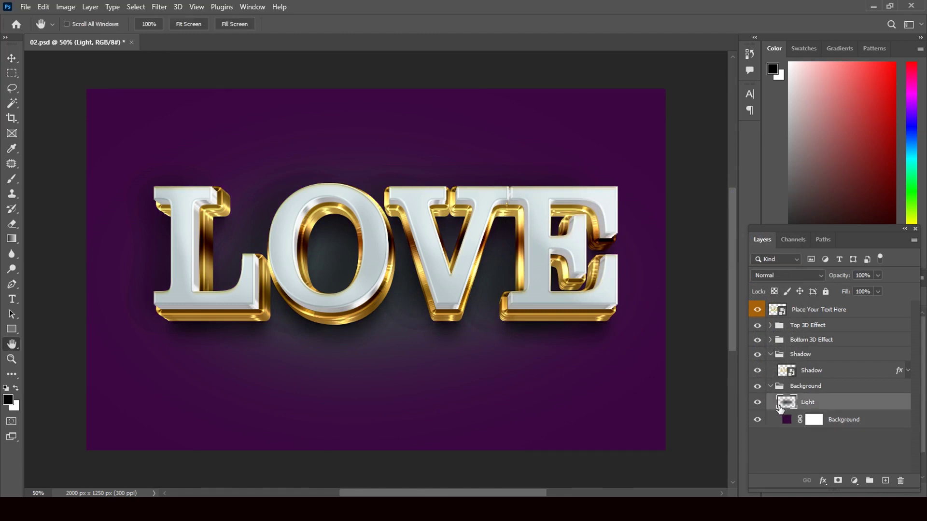
double_click(780, 408)
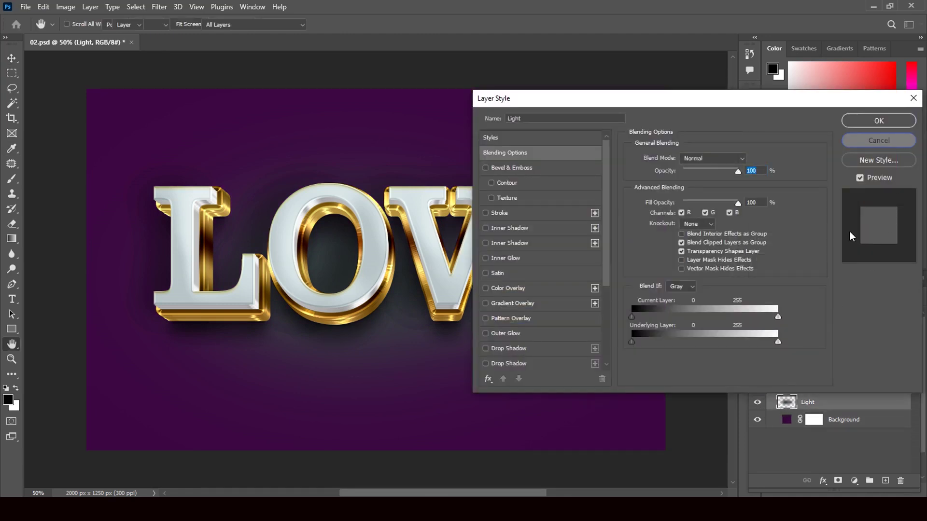
left_click(886, 143)
left_click(758, 403)
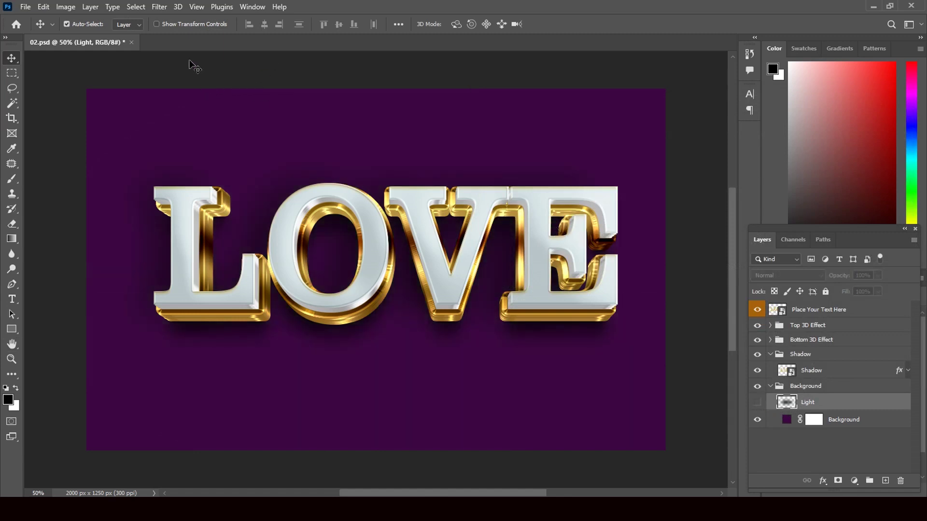
left_click(131, 43)
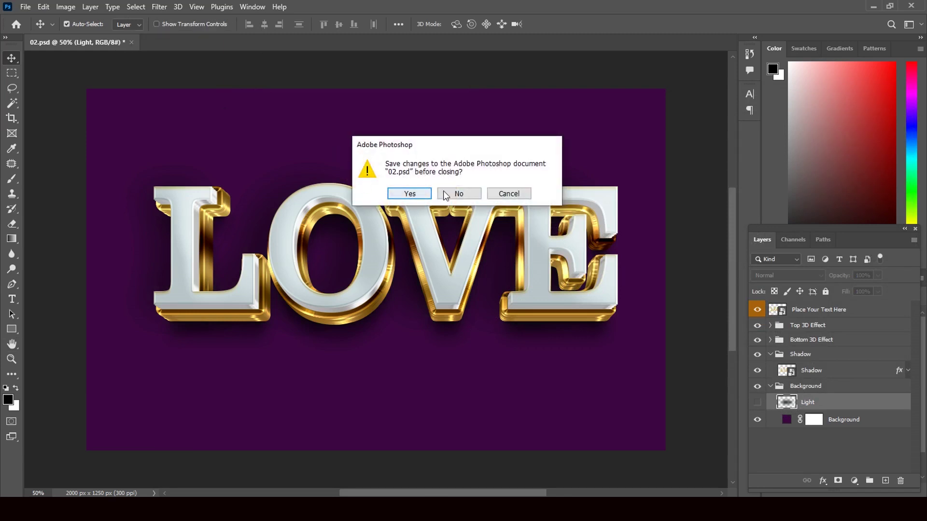
Discard the LOVE changes and open the GOLD template 01.psd from File Explorer
left_click(471, 195)
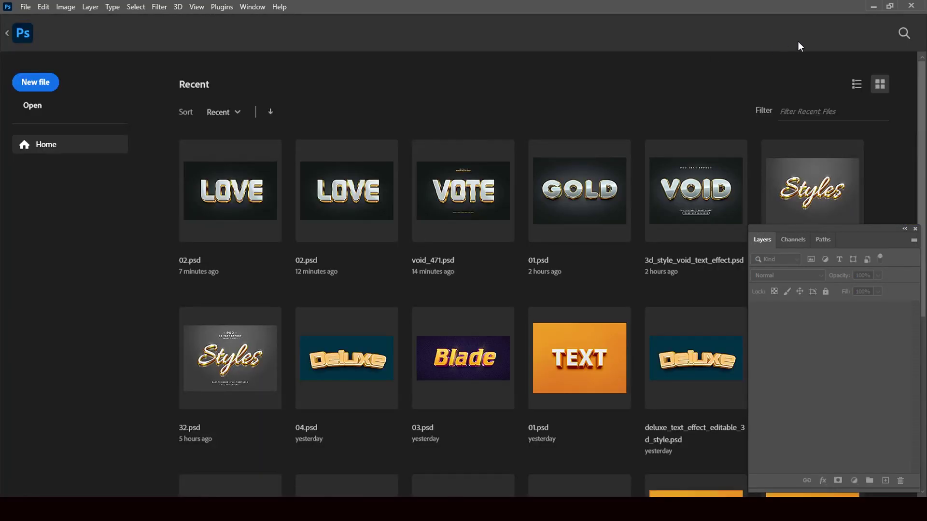
left_click(873, 7)
left_click_drag(246, 111, 434, 502)
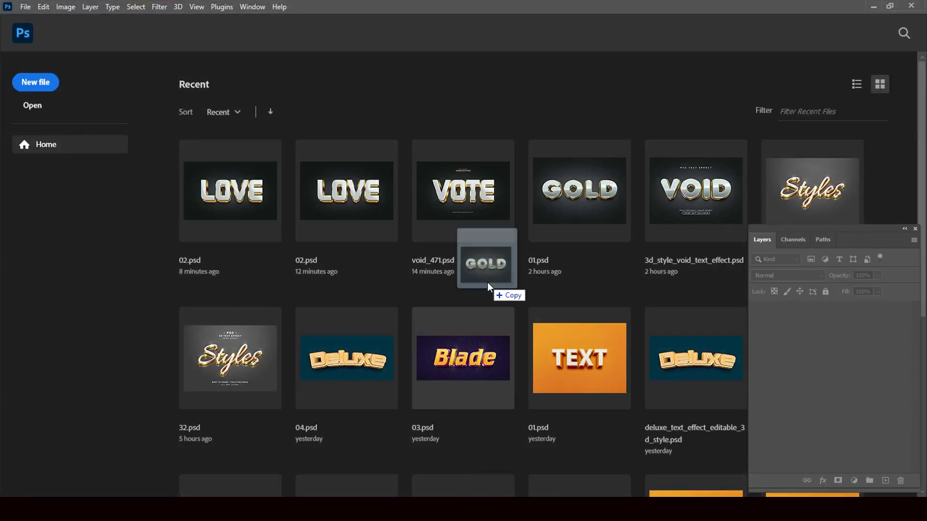
left_click_drag(434, 497, 486, 283)
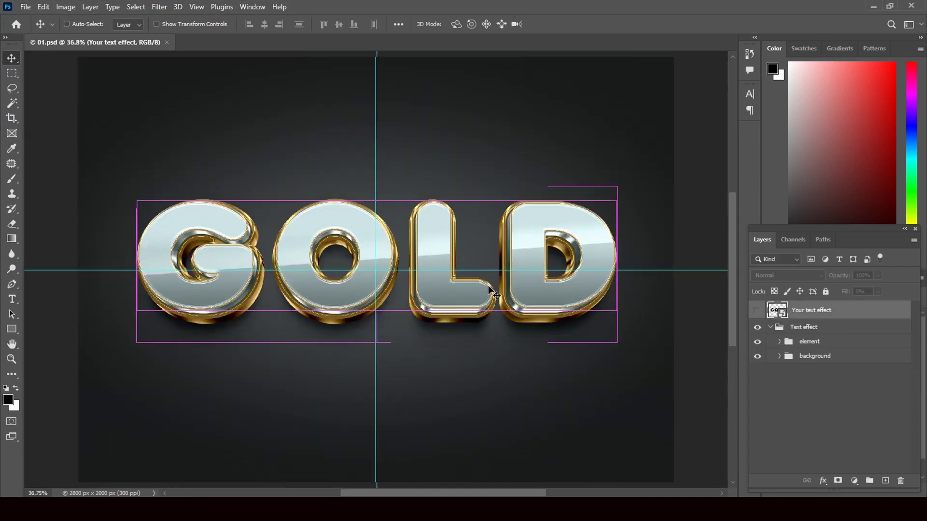
Open the Your text effect smart object and retype GOLD as 'Gold'
double_click(778, 310)
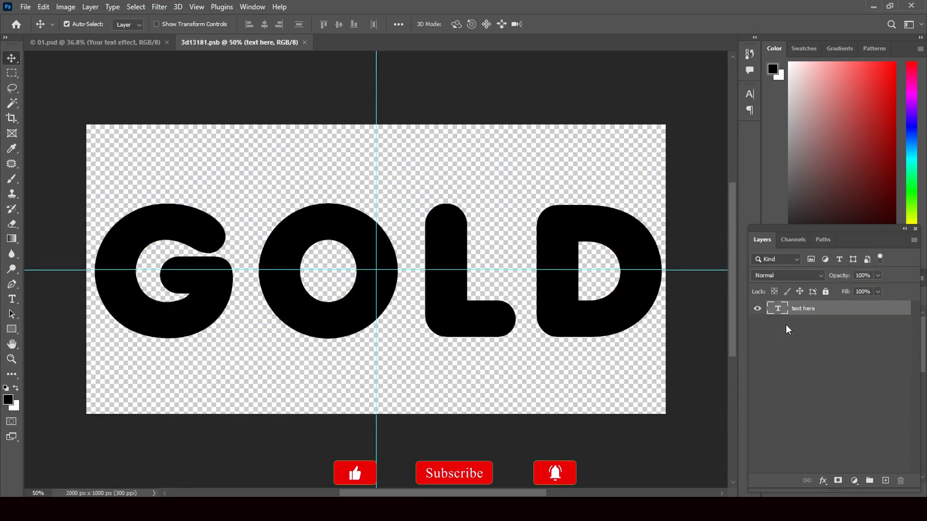
double_click(780, 314)
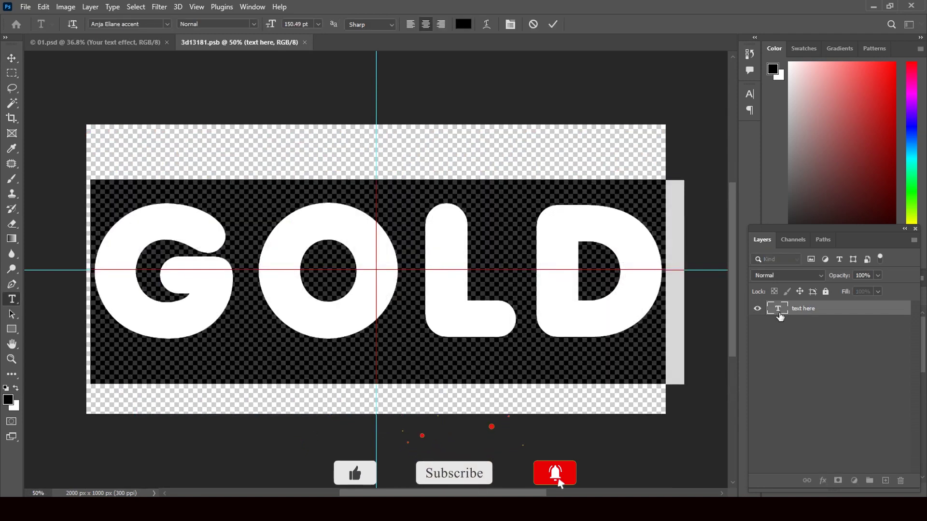
type("Gol")
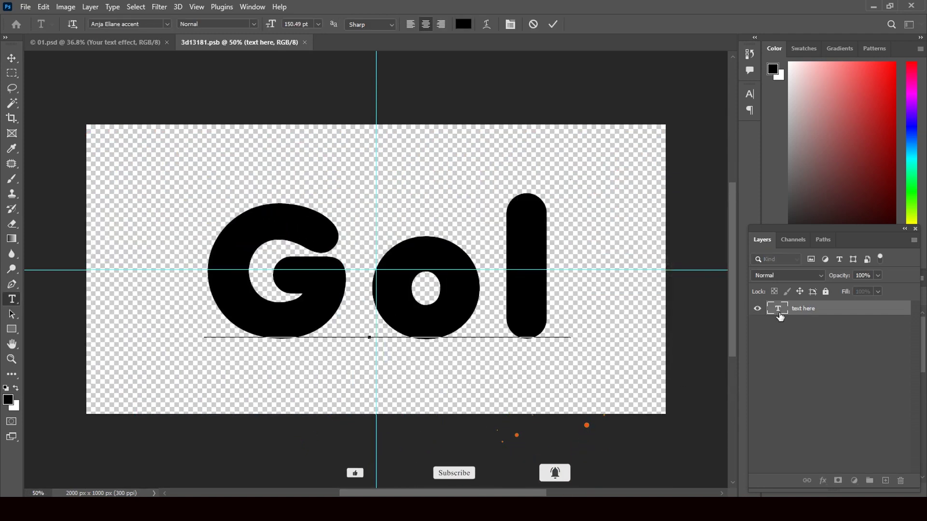
type("d")
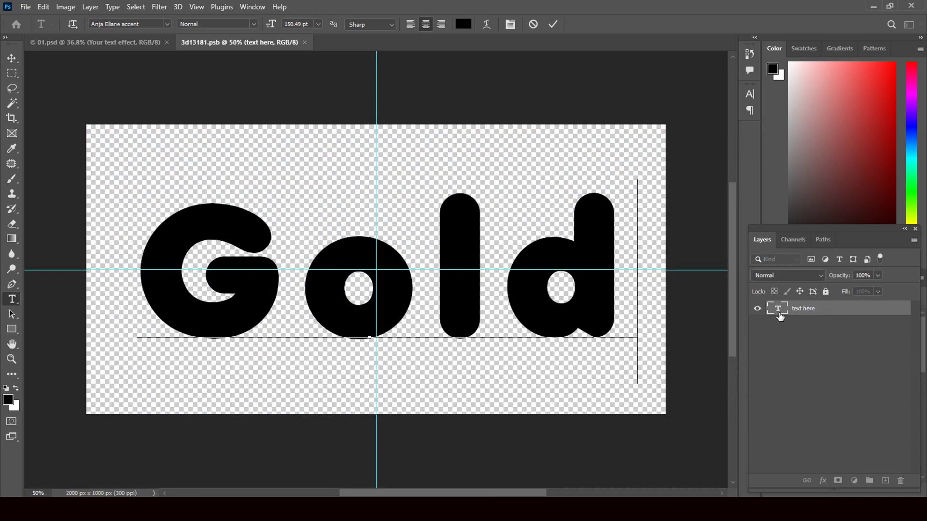
left_click(12, 57)
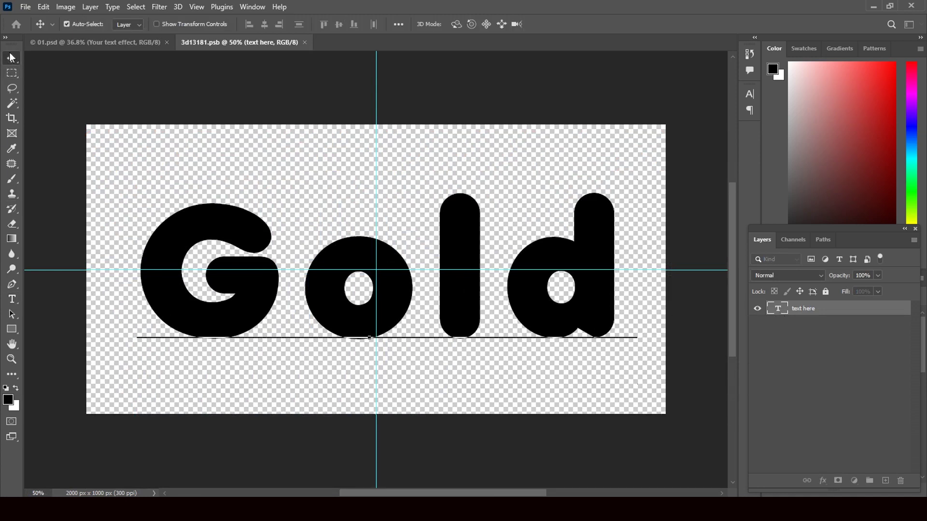
left_click(13, 302)
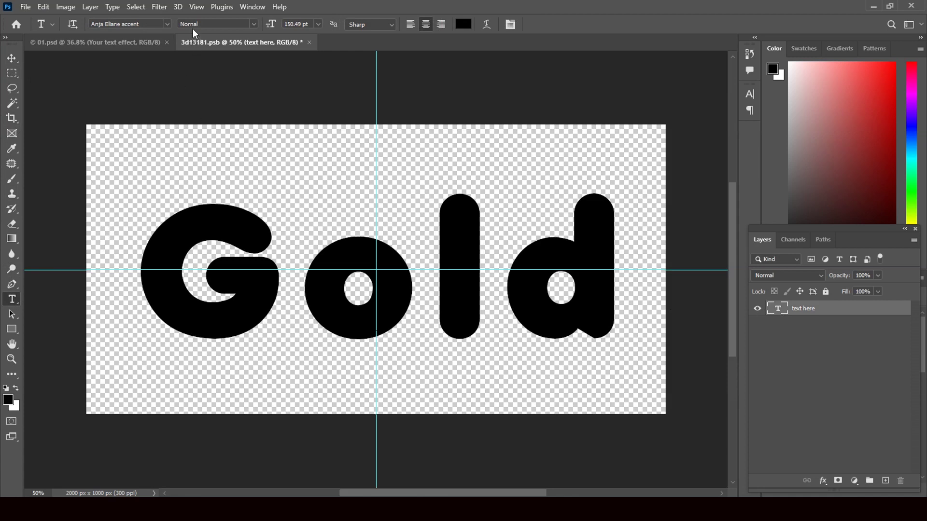
Set the Gold text in American Captain, after briefly trying Alba Matter
left_click(167, 24)
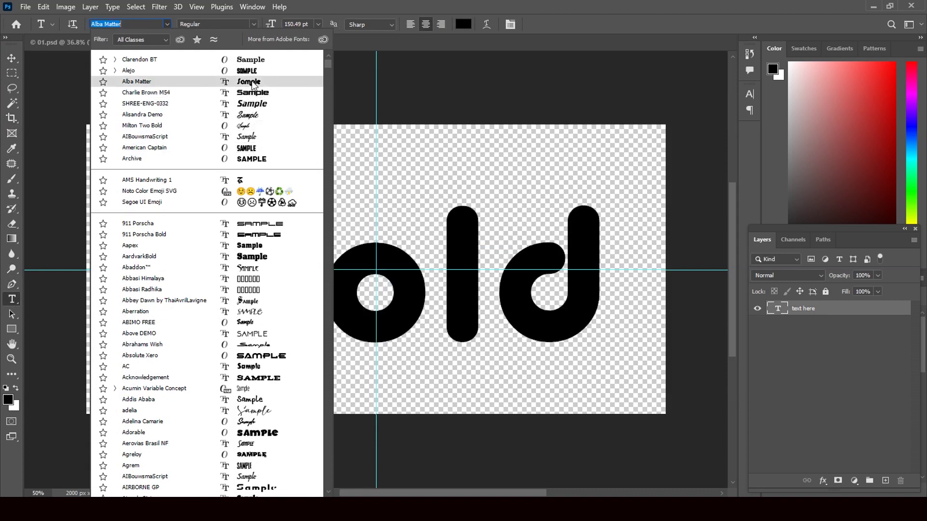
left_click(251, 81)
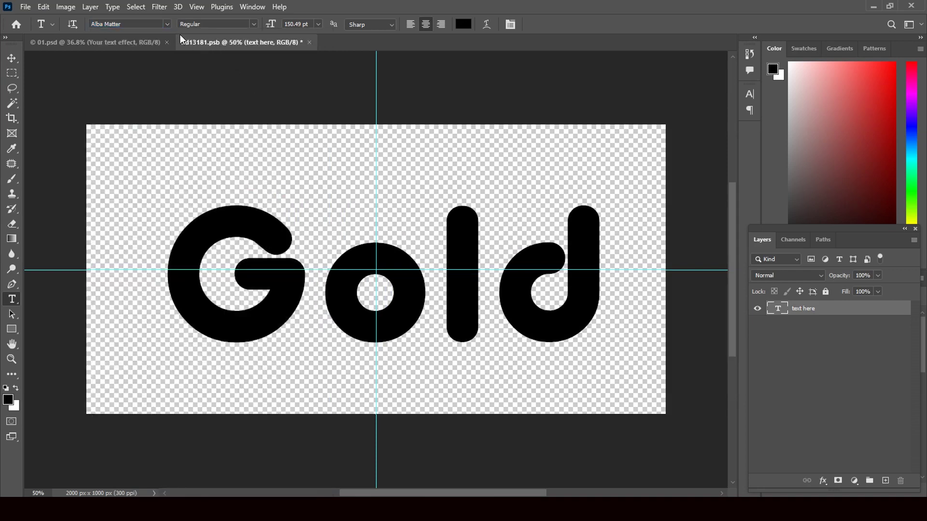
left_click(168, 23)
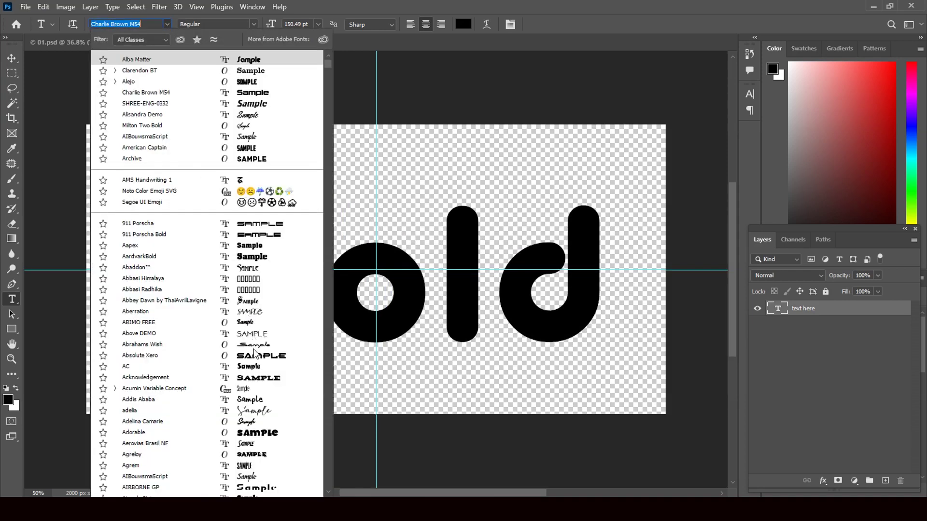
scroll(257, 382, "down", 3)
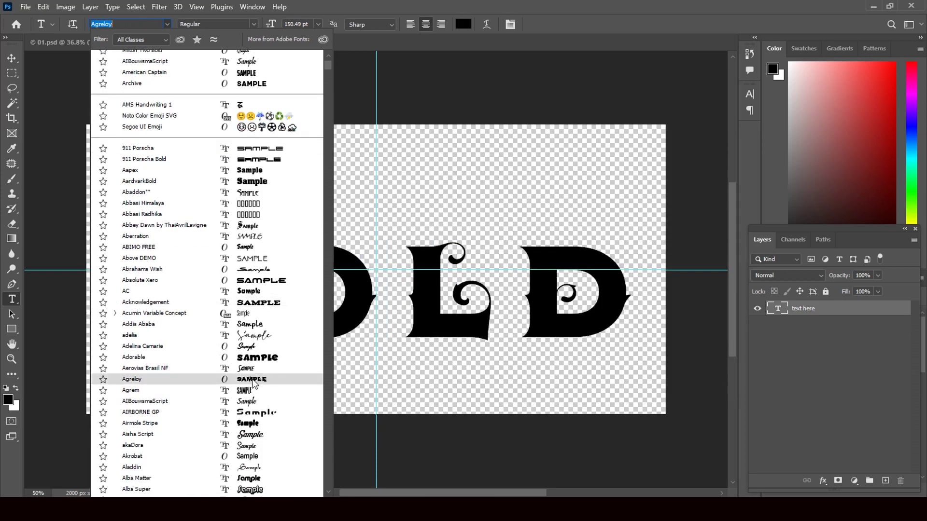
scroll(253, 383, "down", 3)
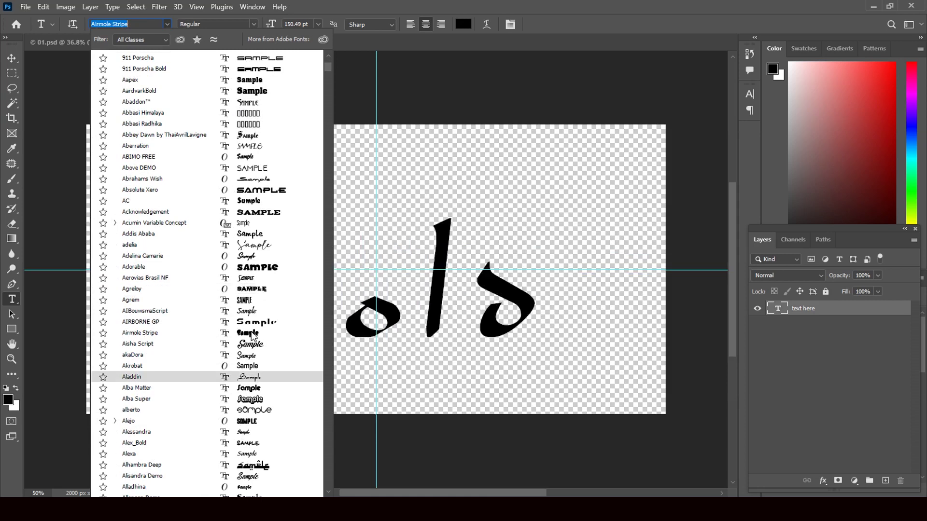
scroll(251, 333, "down", 3)
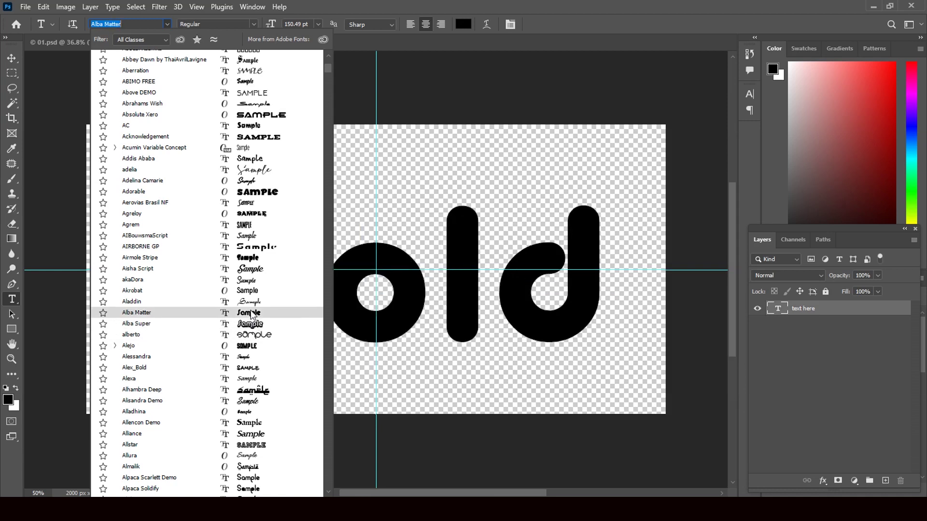
scroll(251, 314, "down", 2)
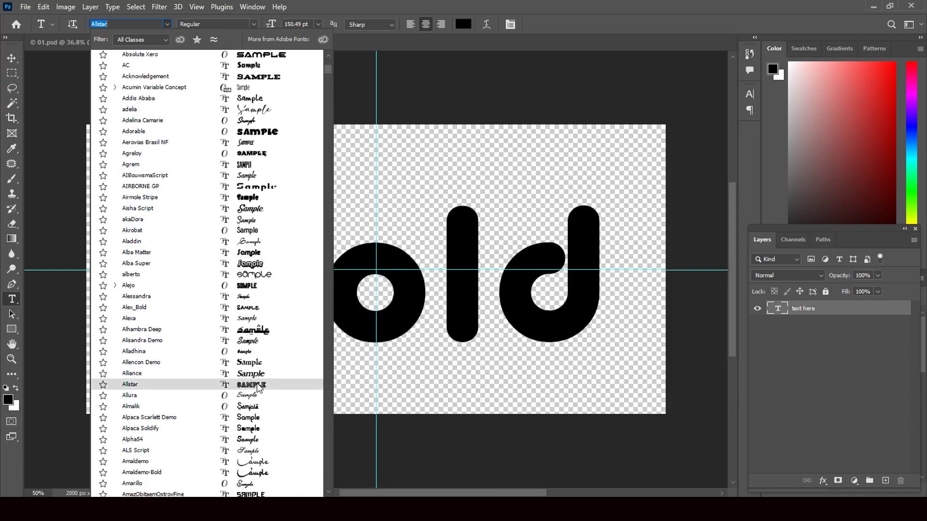
scroll(257, 383, "down", 1)
scroll(256, 384, "down", 3)
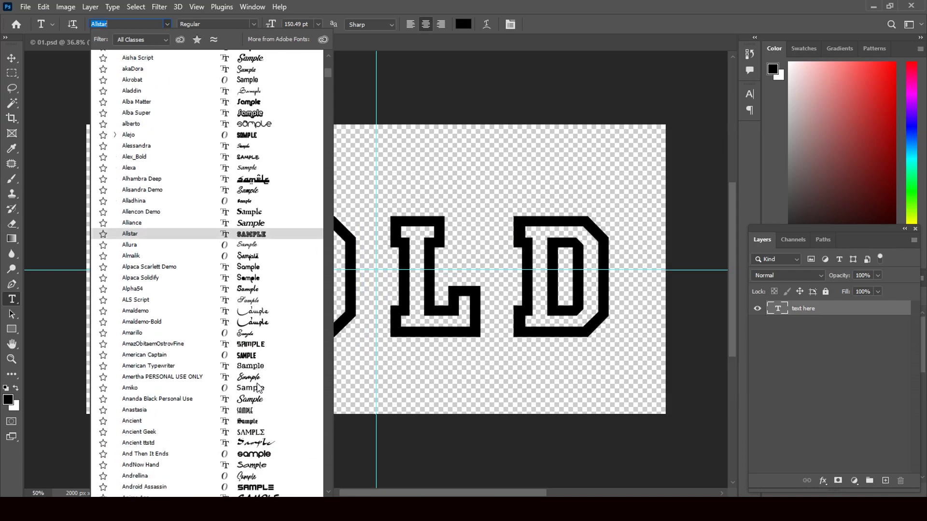
scroll(256, 383, "down", 3)
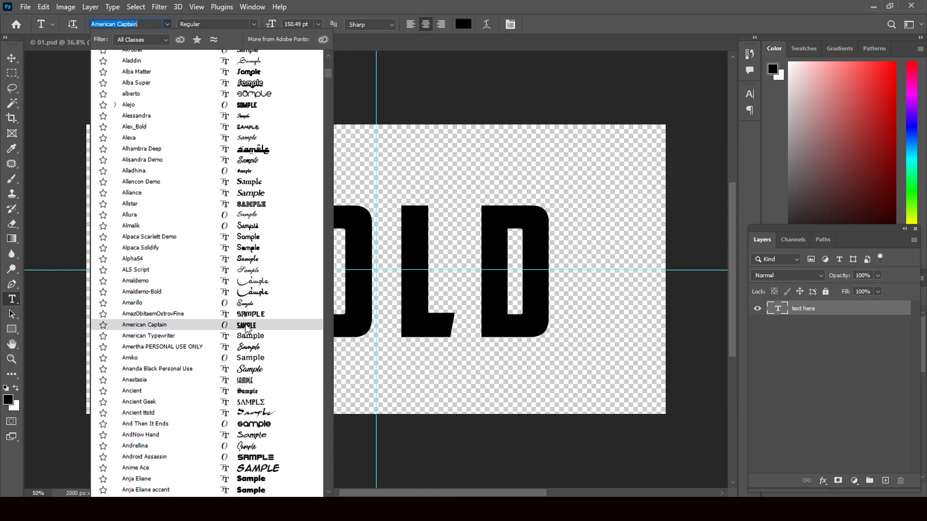
left_click(246, 326)
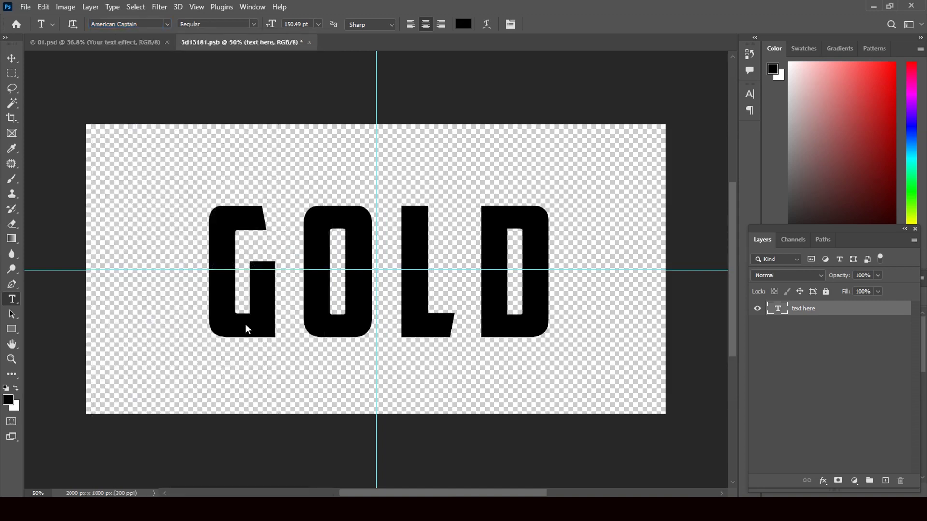
Save the American Captain font change to 3d13181.psb, then reopen the Your text effect smart object
left_click(309, 42)
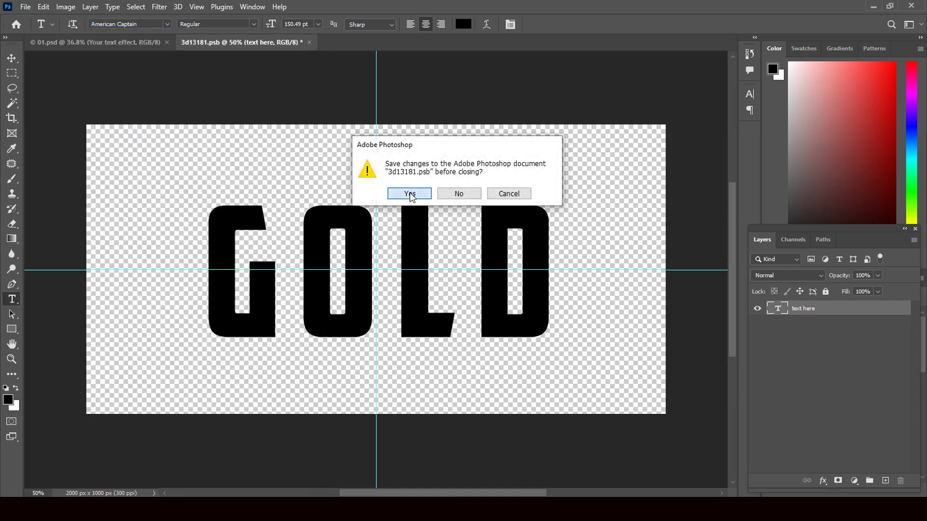
left_click(410, 194)
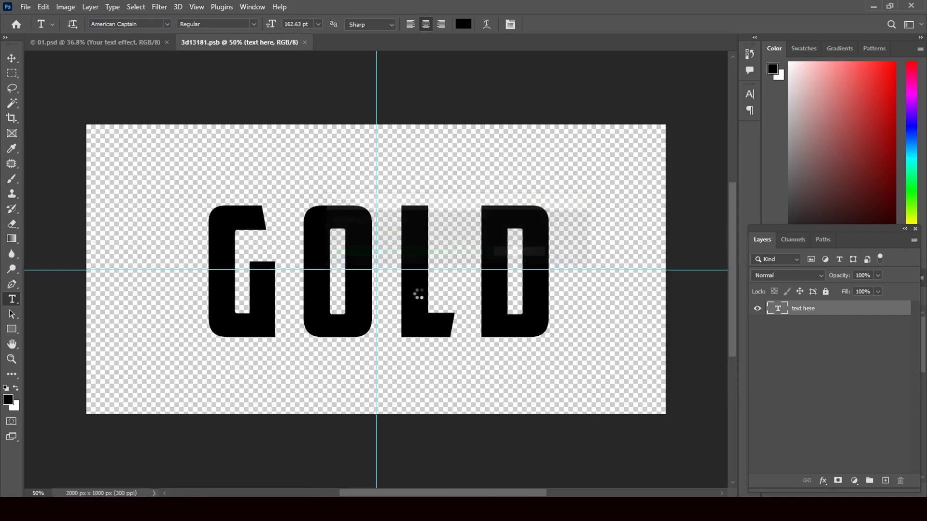
key("ctrl+w")
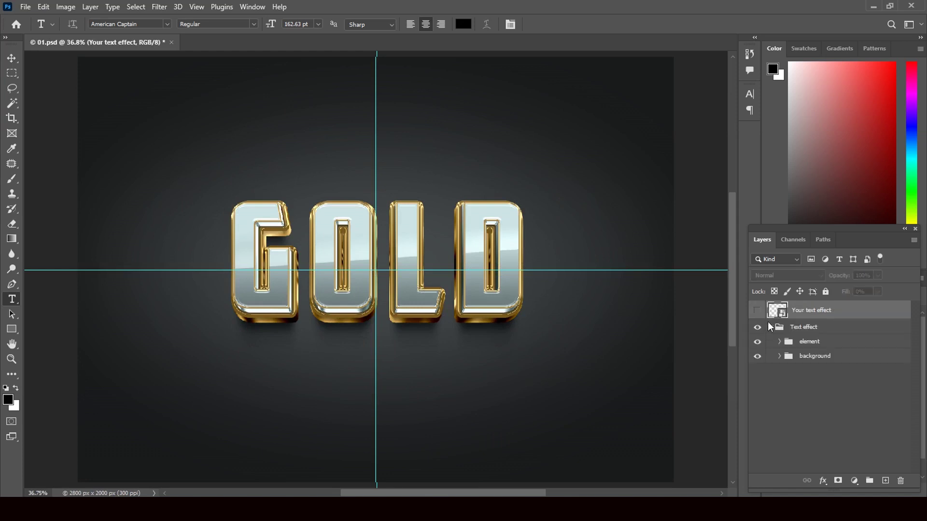
double_click(782, 313)
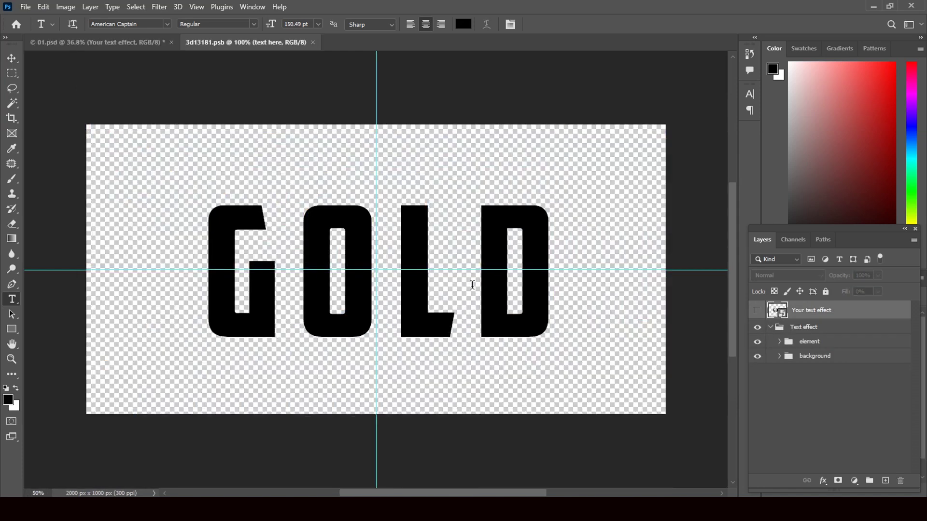
Scale the GOLD text to about 162% to fill the canvas and save the smart object
key("ctrl+t")
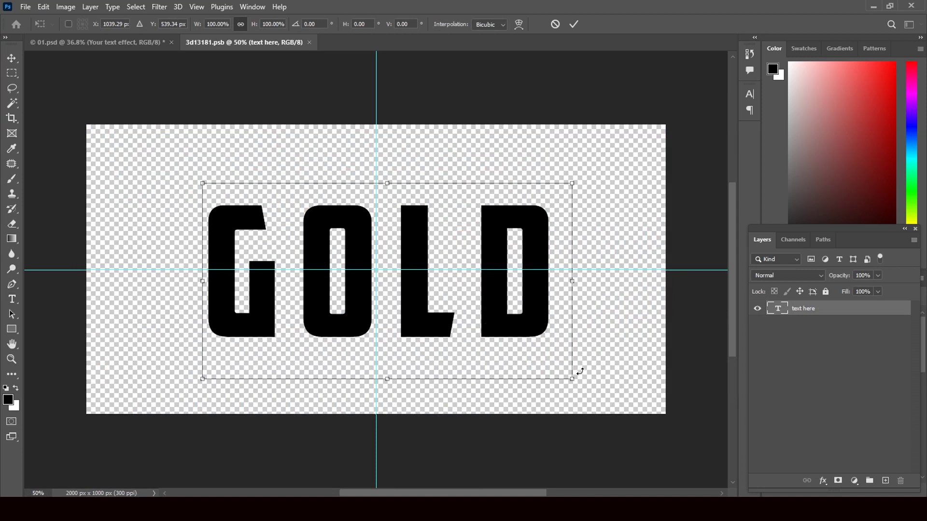
left_click_drag(572, 378, 693, 424)
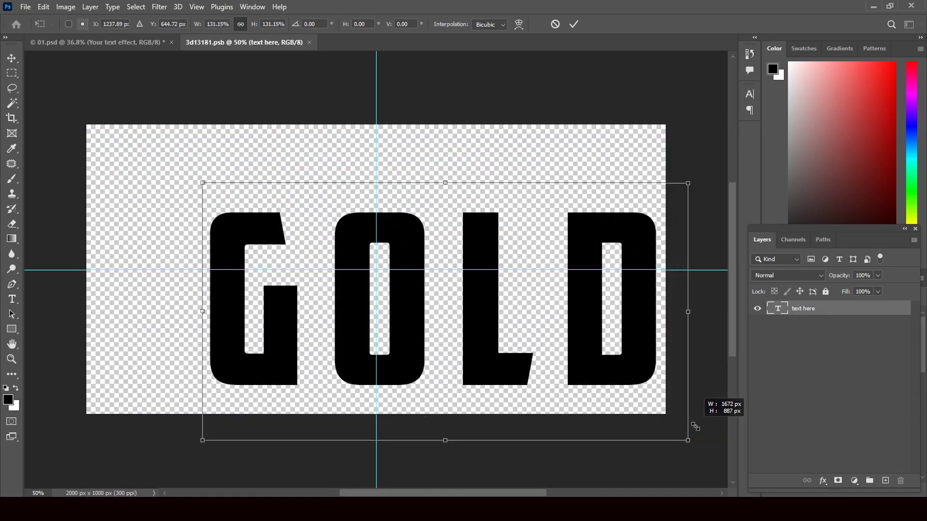
left_click_drag(692, 424, 698, 427)
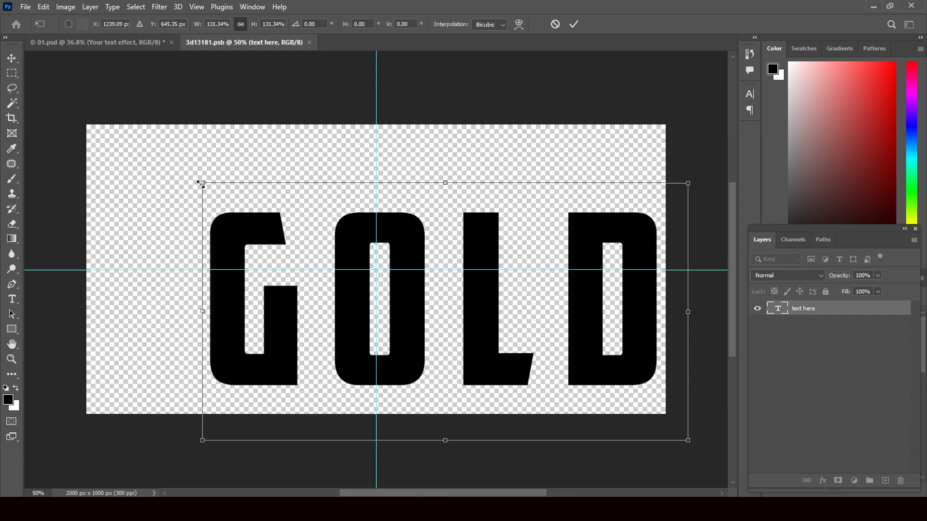
left_click_drag(201, 184, 76, 152)
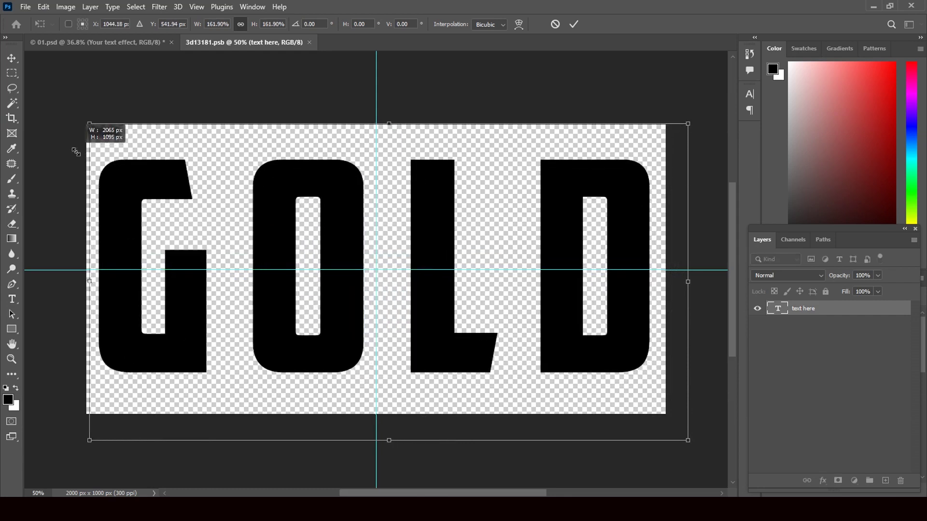
key("Return")
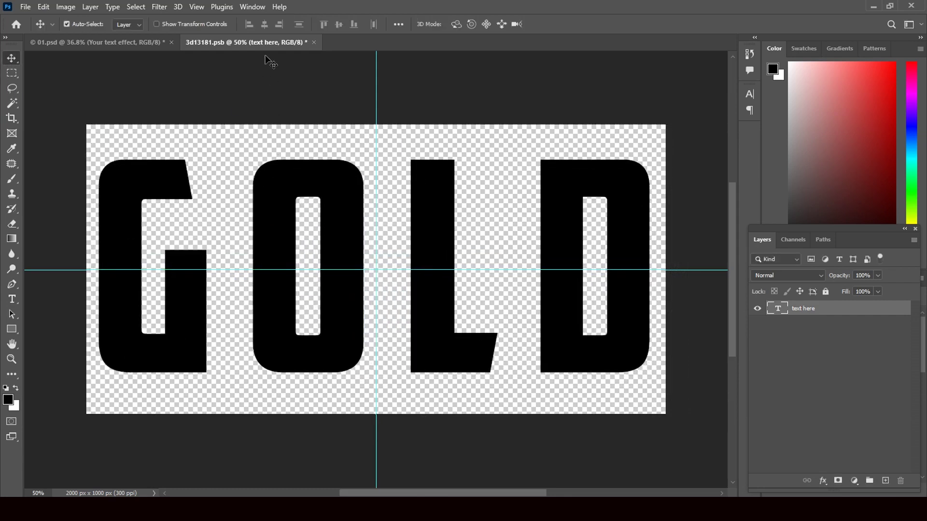
left_click(311, 41)
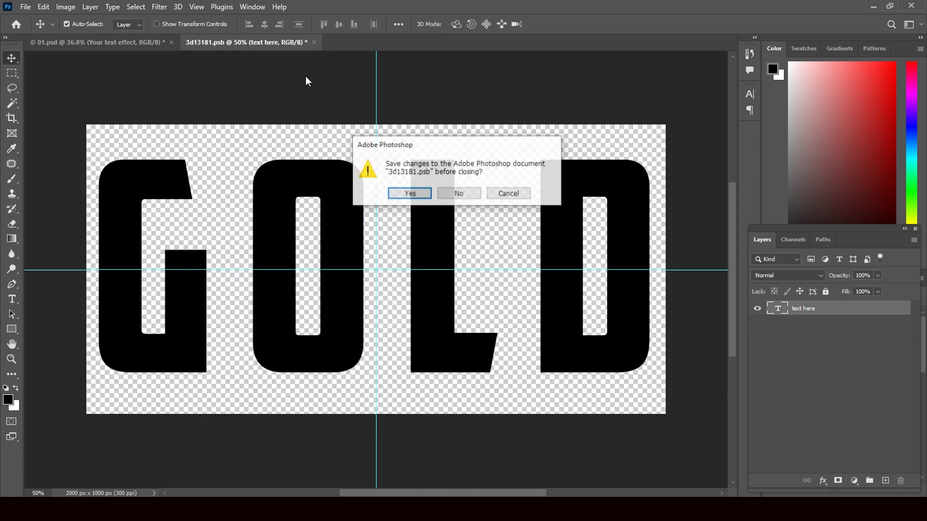
left_click(421, 195)
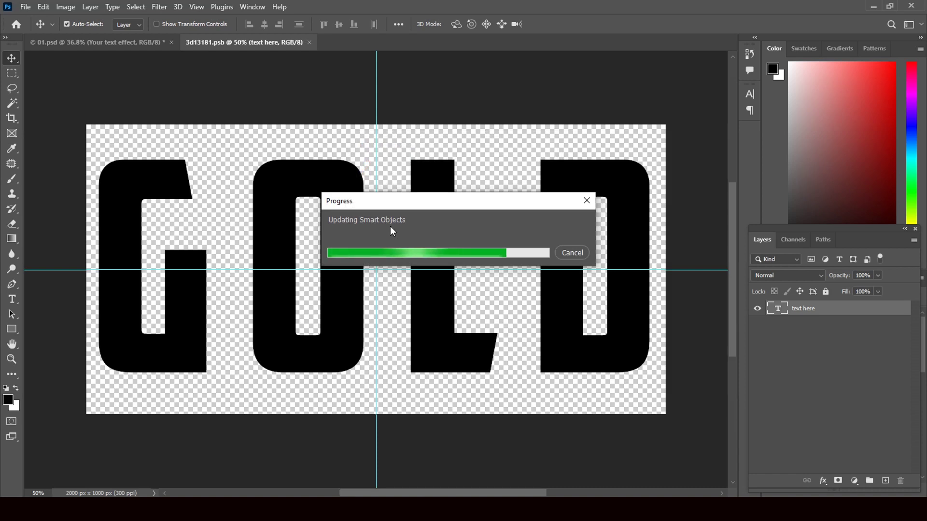
Back in 01.psd, hide the 3d group inside the element folder
key("ctrl+w")
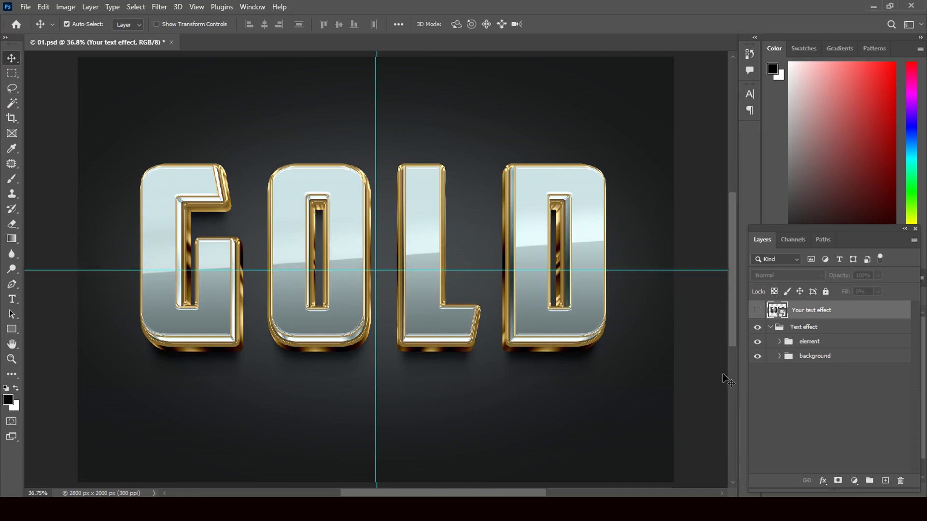
left_click(778, 341)
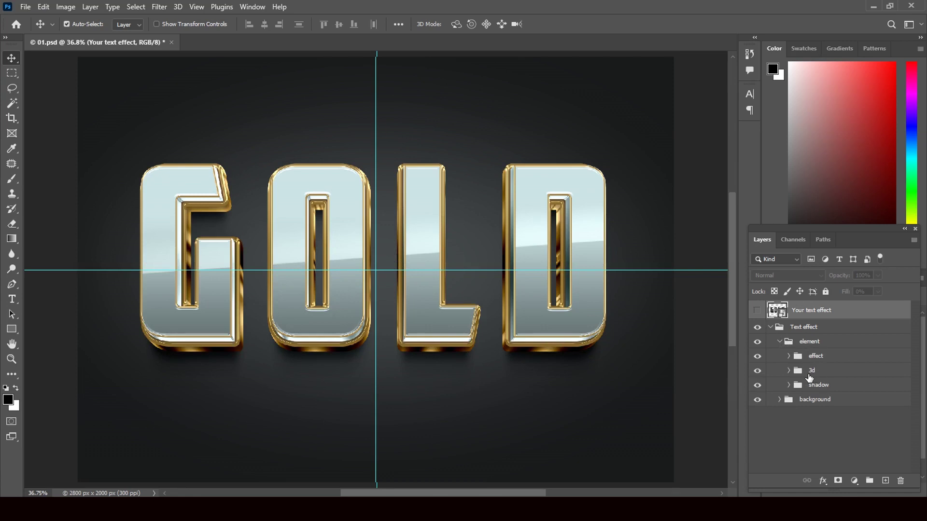
left_click(757, 372)
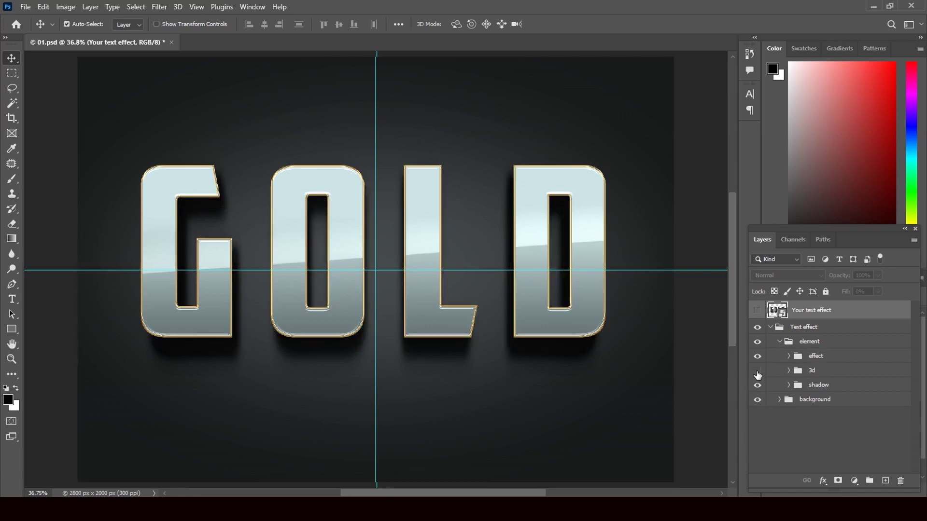
Show the 3d group again, toggle the effect group off and on, and select 3d 1
left_click(758, 371)
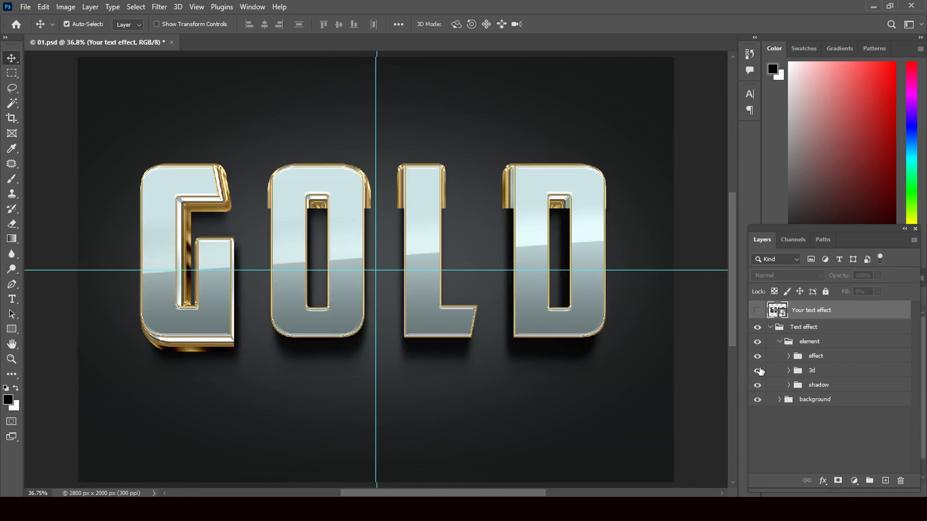
left_click(758, 356)
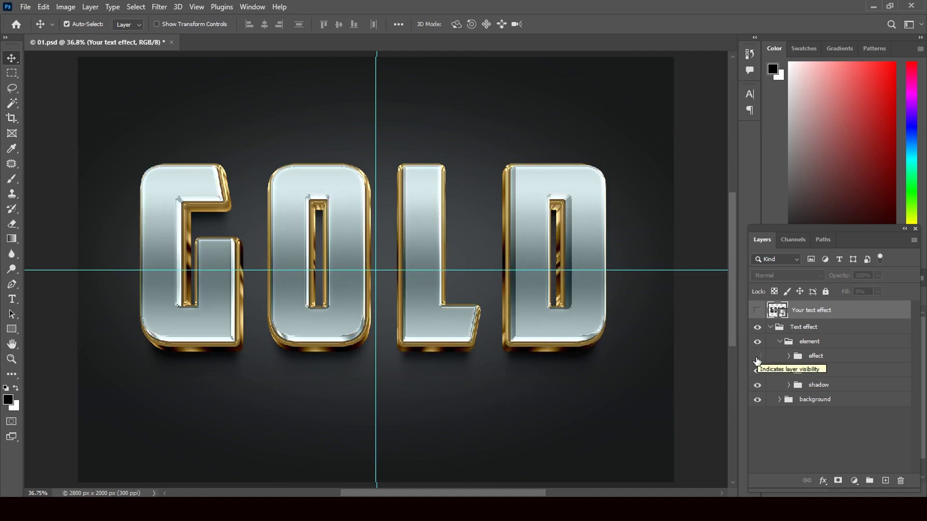
left_click(757, 357)
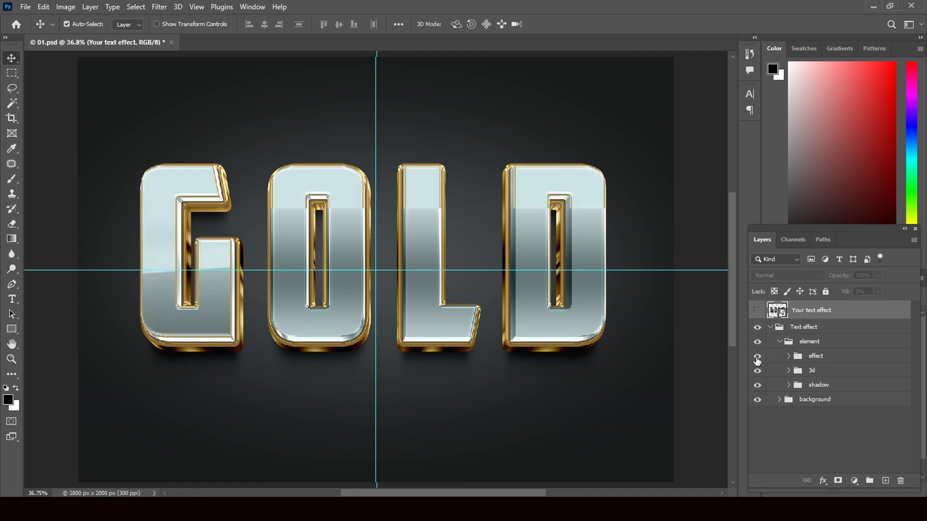
left_click(788, 370)
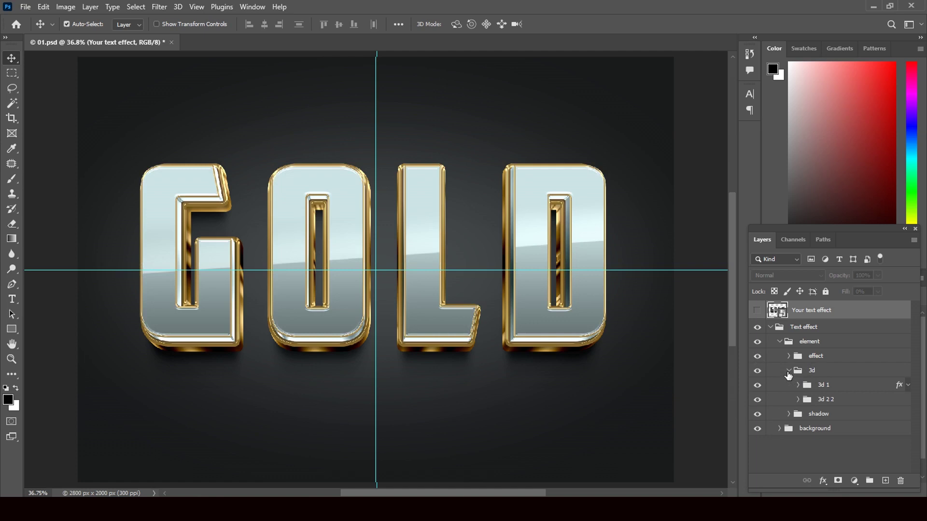
left_click(885, 391)
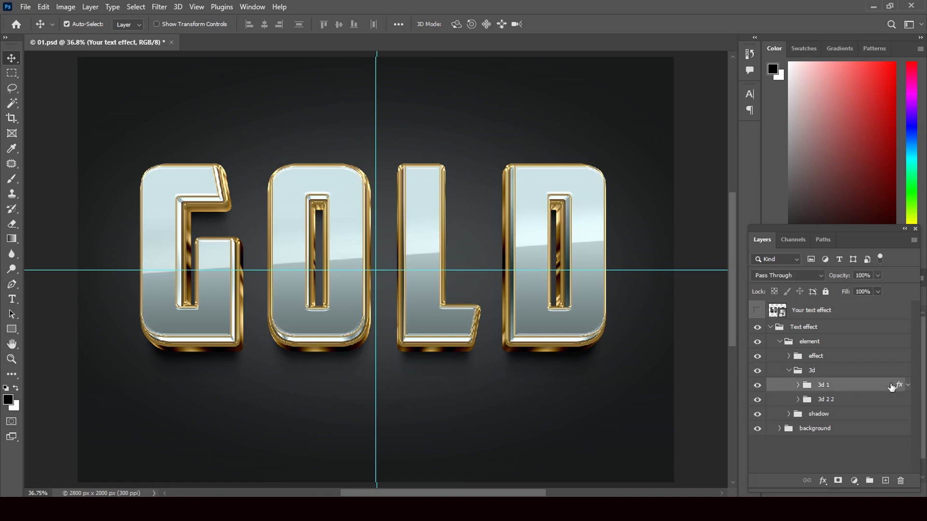
Enable Bevel & Emboss on 3d 1 and set its size, ending at 6 px
key("h")
double_click(885, 390)
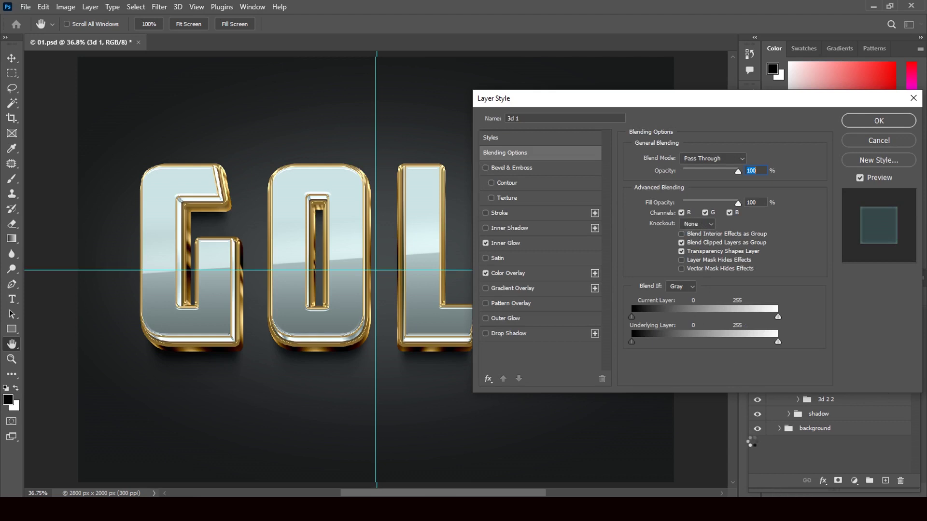
left_click(486, 168)
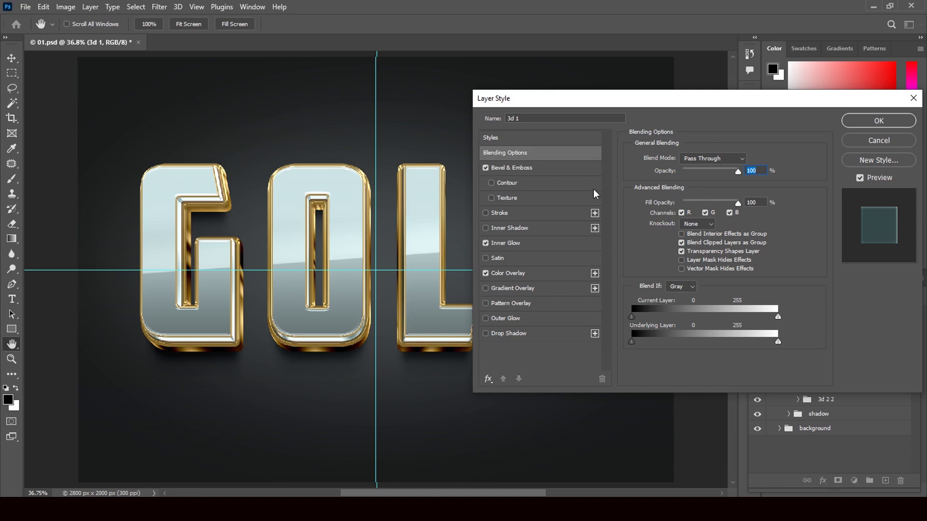
left_click(543, 167)
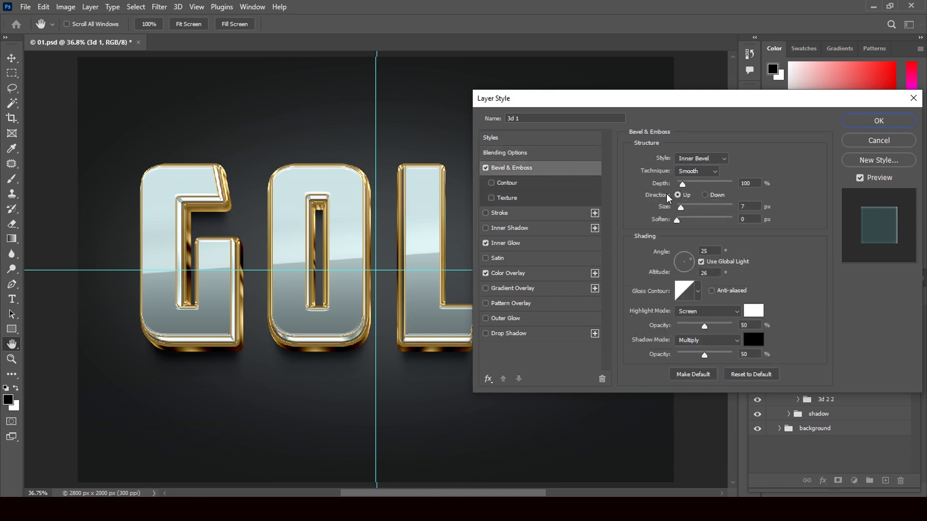
left_click_drag(682, 213, 693, 213)
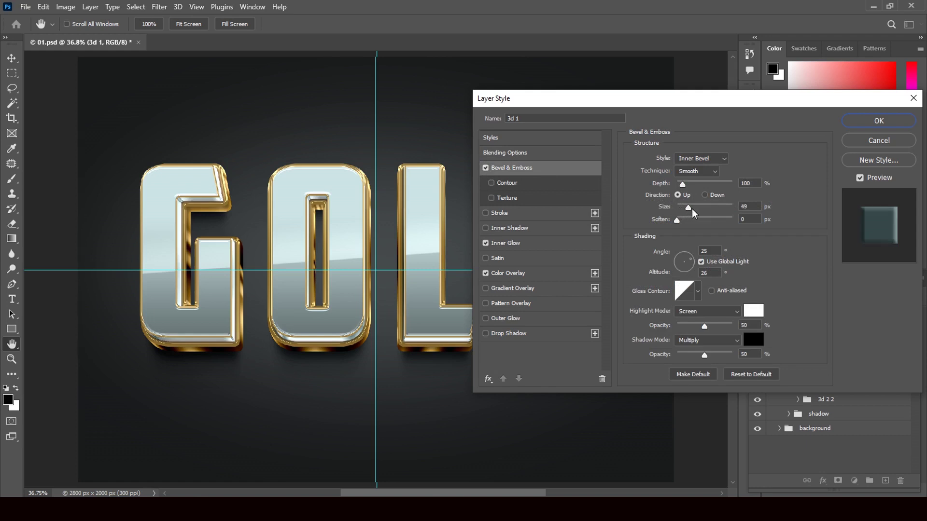
left_click_drag(693, 212, 681, 210)
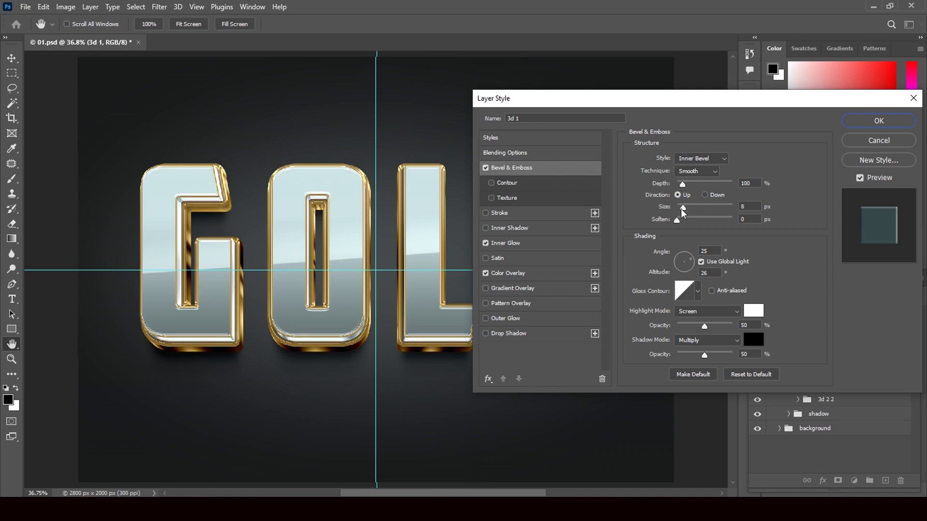
left_click_drag(681, 209, 679, 209)
left_click(868, 122)
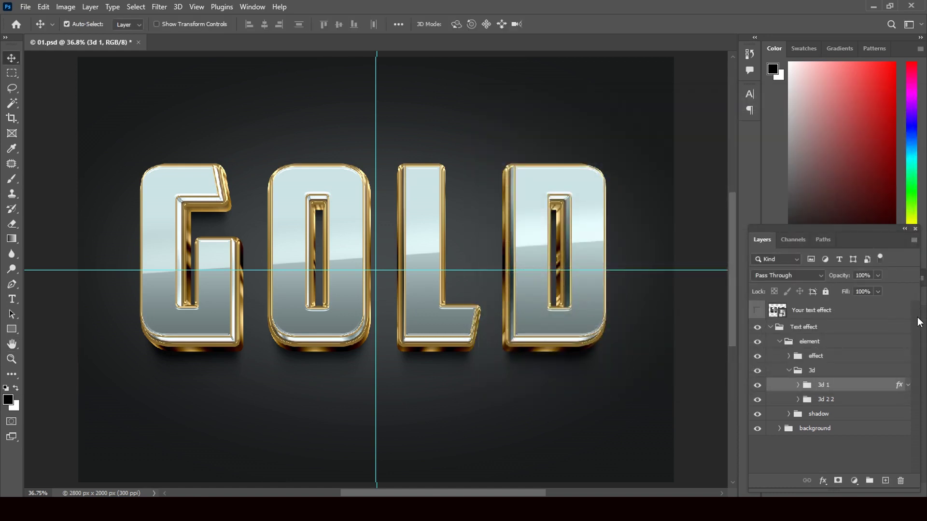
Widen the 3d 2-1 layer's Bevel & Emboss size to 65 px and collapse the element group
left_click(797, 399)
left_click(898, 417)
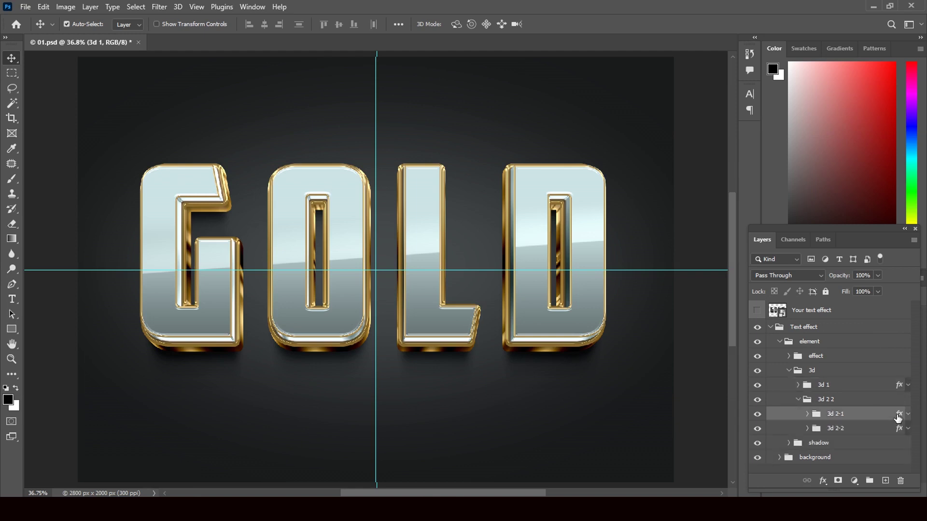
key("h")
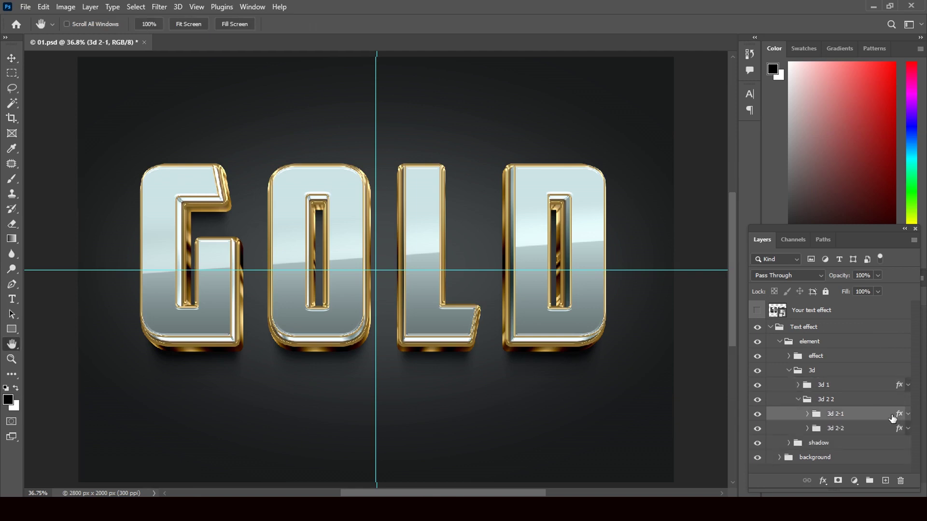
double_click(892, 418)
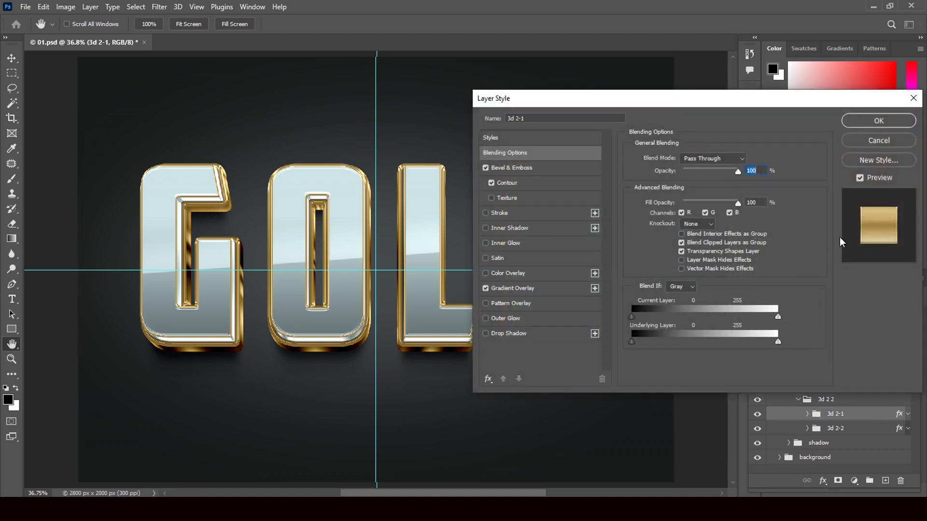
left_click(510, 170)
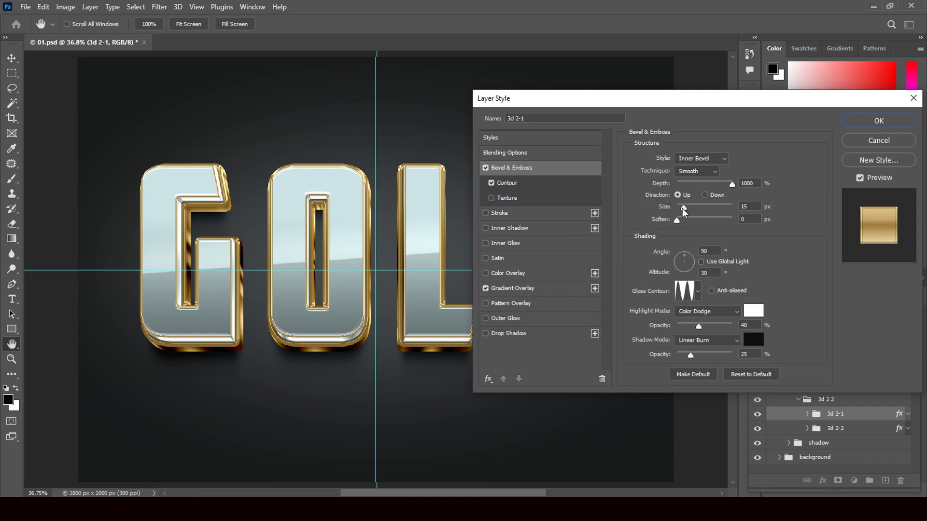
left_click_drag(685, 207, 695, 209)
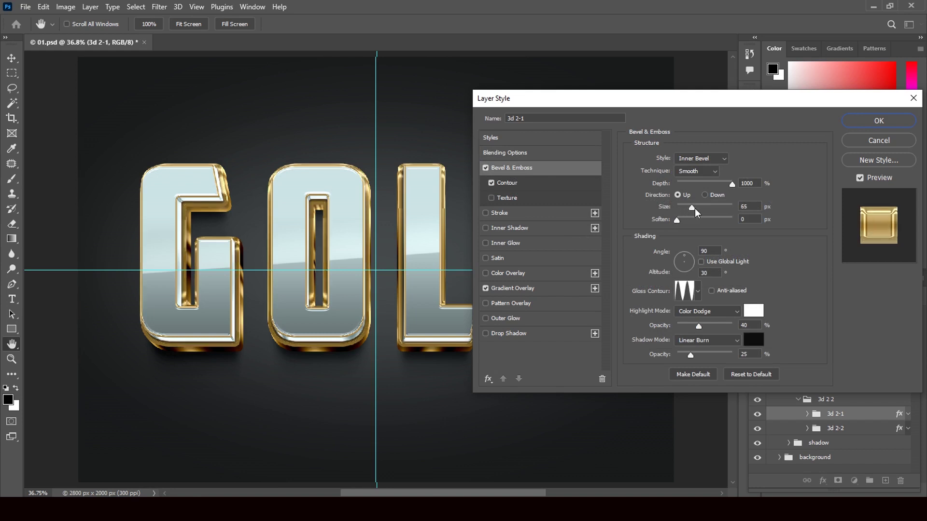
left_click(696, 212)
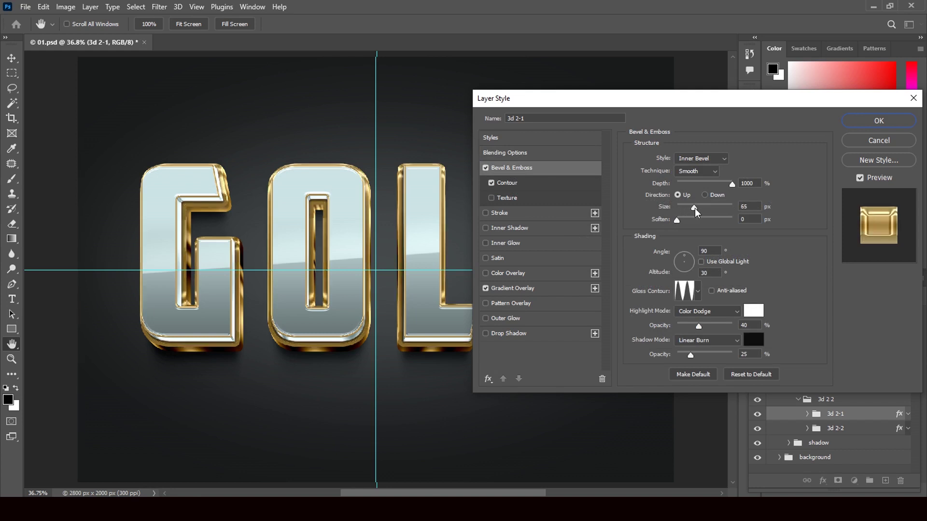
left_click(879, 125)
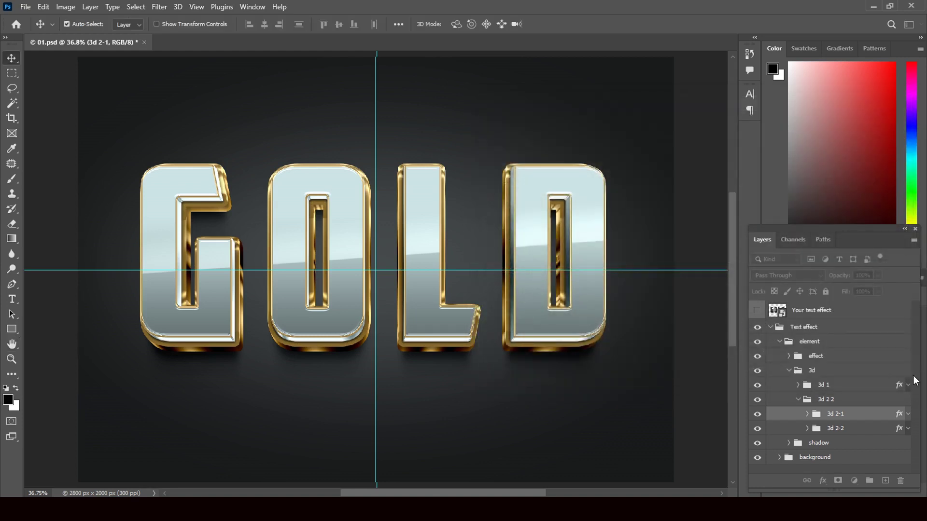
left_click(778, 341)
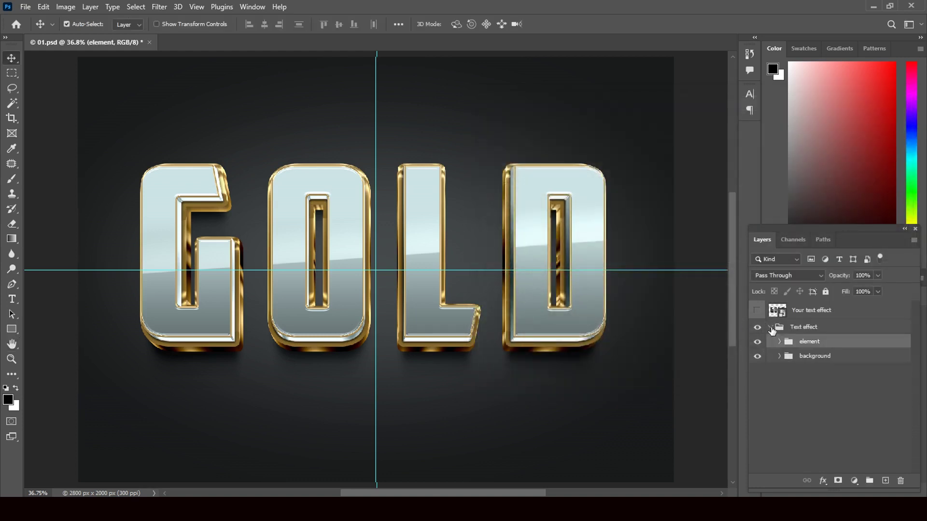
Recolor the background group's Color Fill 1 layer to dark teal #052222
left_click(771, 327)
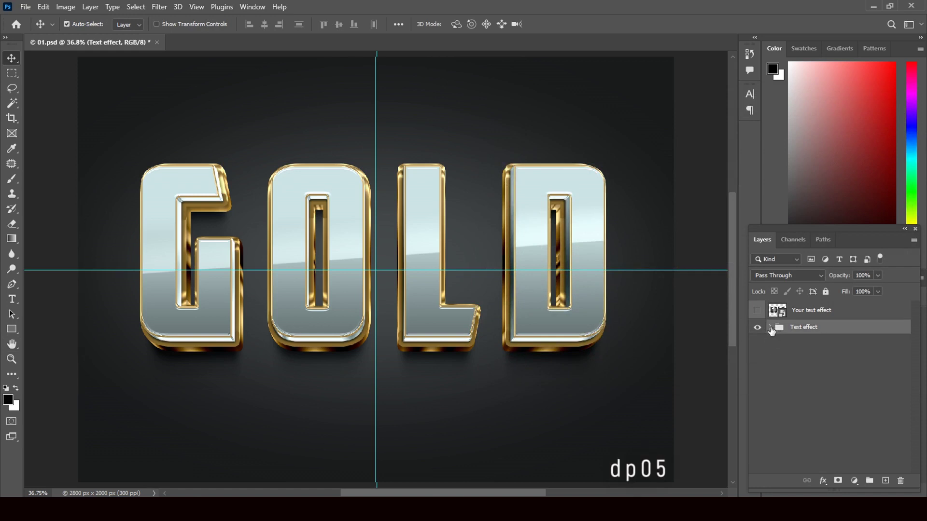
left_click(771, 327)
left_click(778, 356)
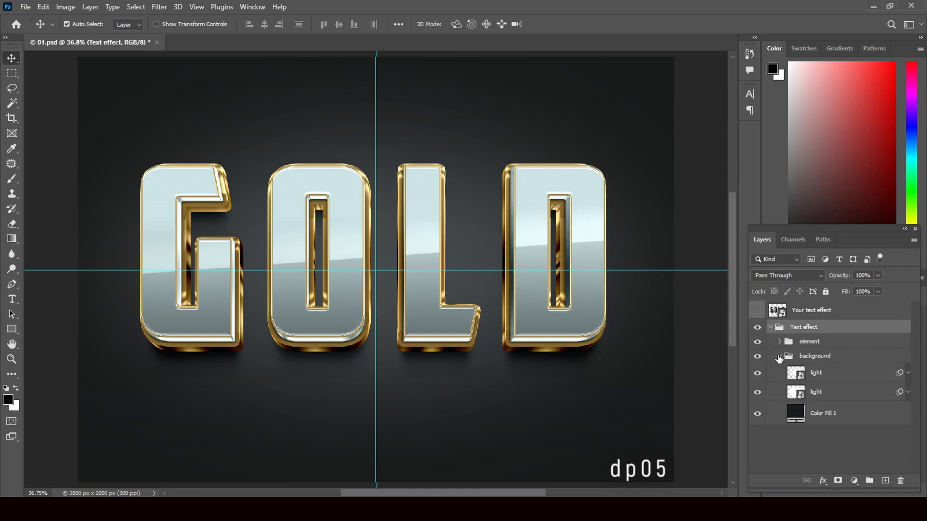
left_click(796, 417)
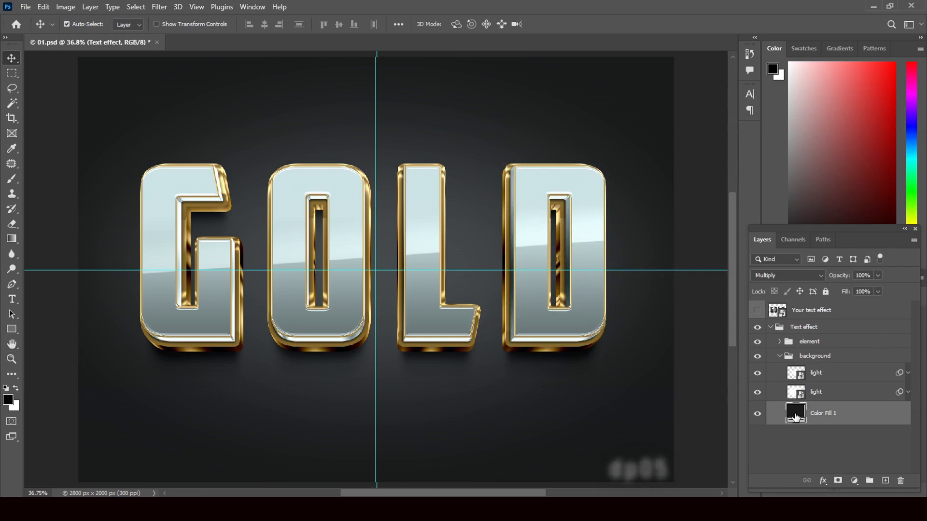
double_click(796, 417)
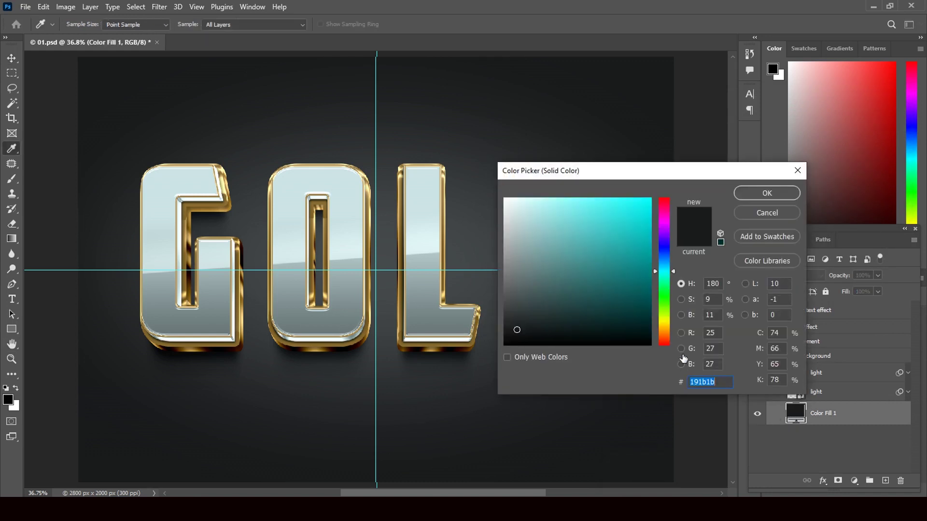
left_click(635, 314)
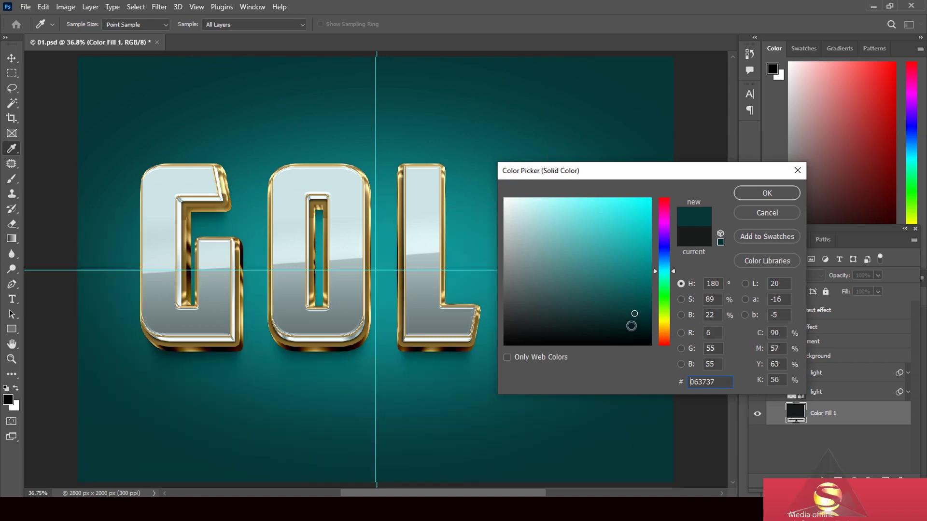
left_click(630, 324)
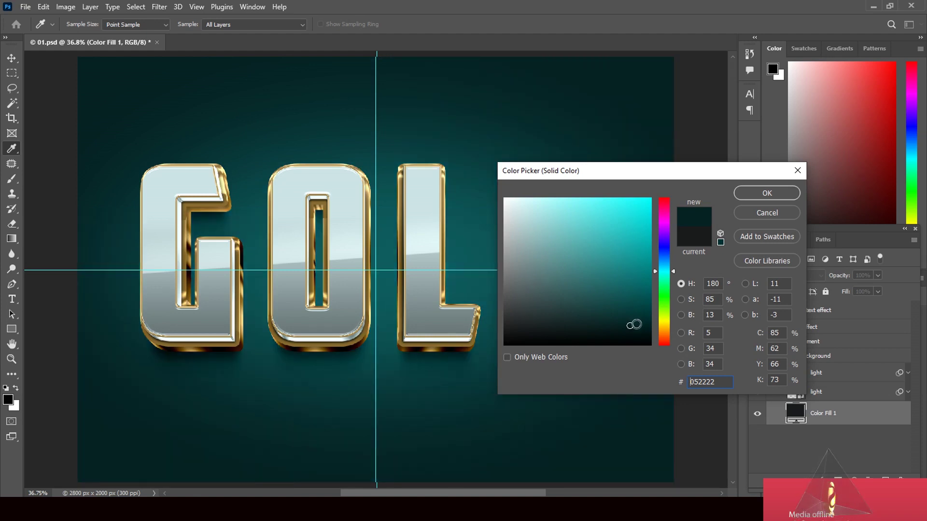
left_click(767, 193)
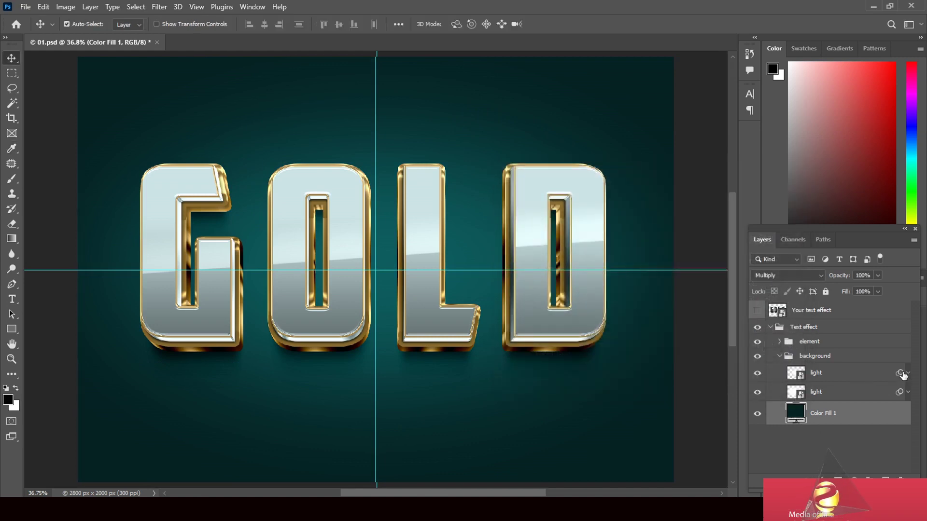
Open the layer style of the first shadow layer in element > shadow
left_click(779, 355)
left_click(779, 342)
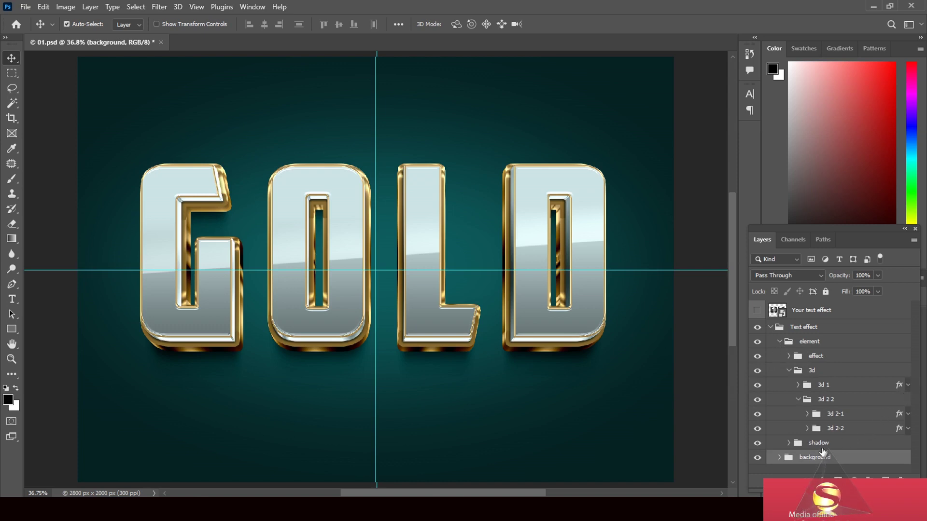
left_click(788, 443)
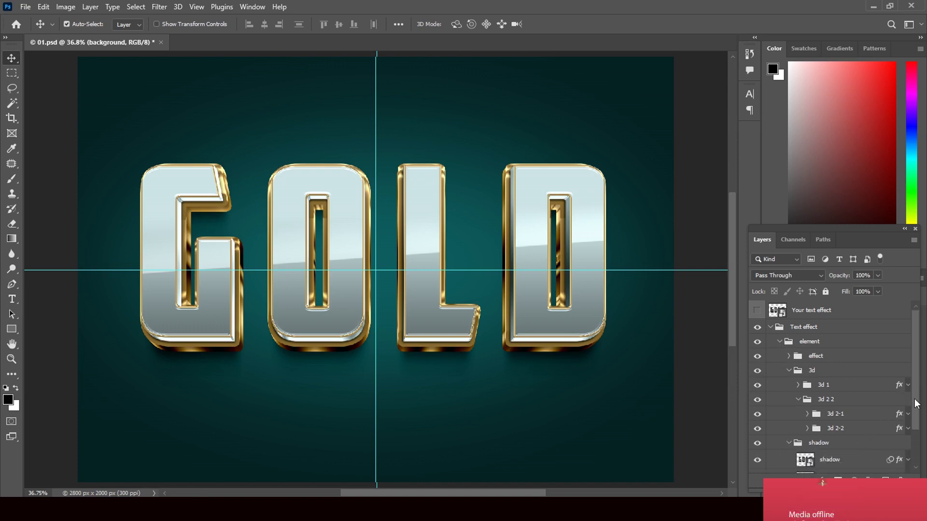
left_click_drag(917, 401, 917, 458)
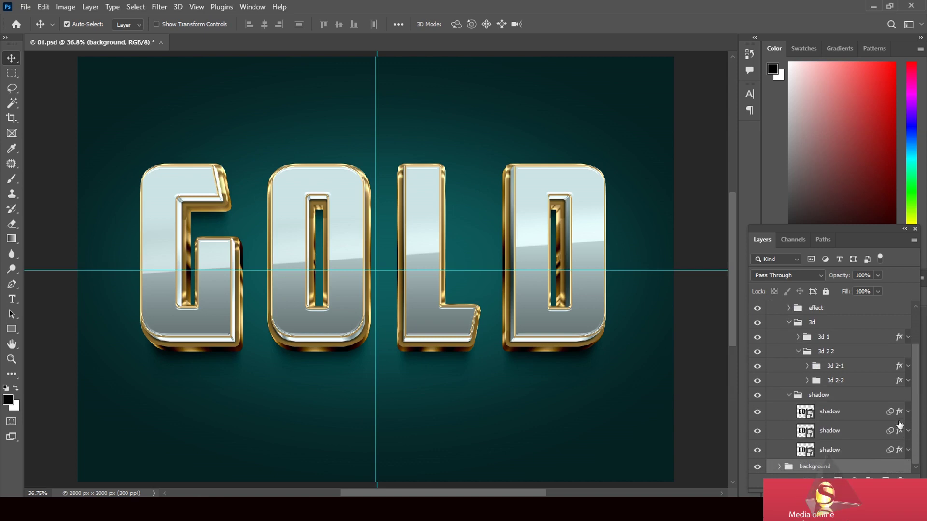
left_click(899, 414)
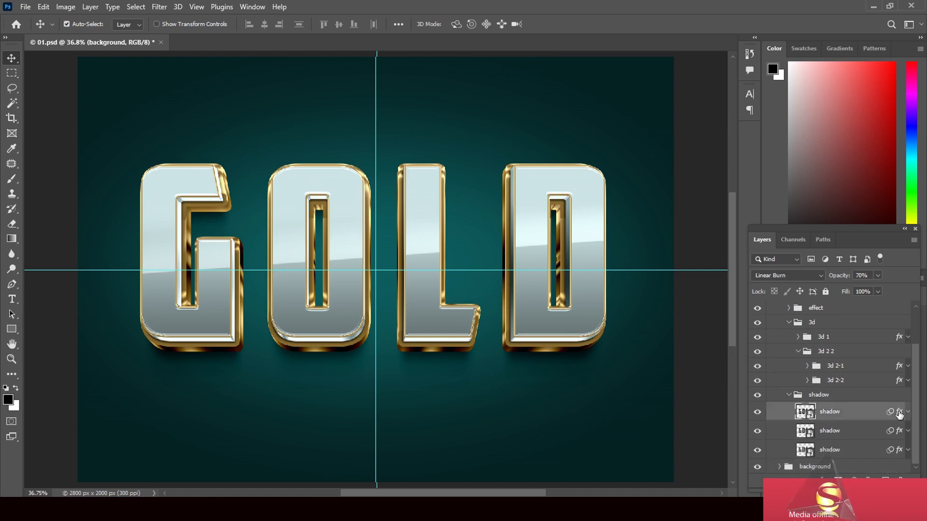
key("h")
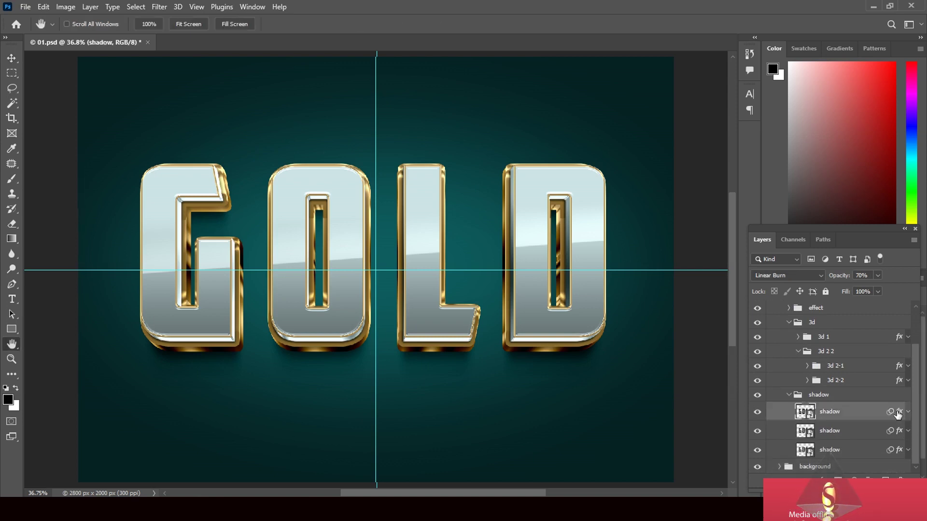
double_click(898, 414)
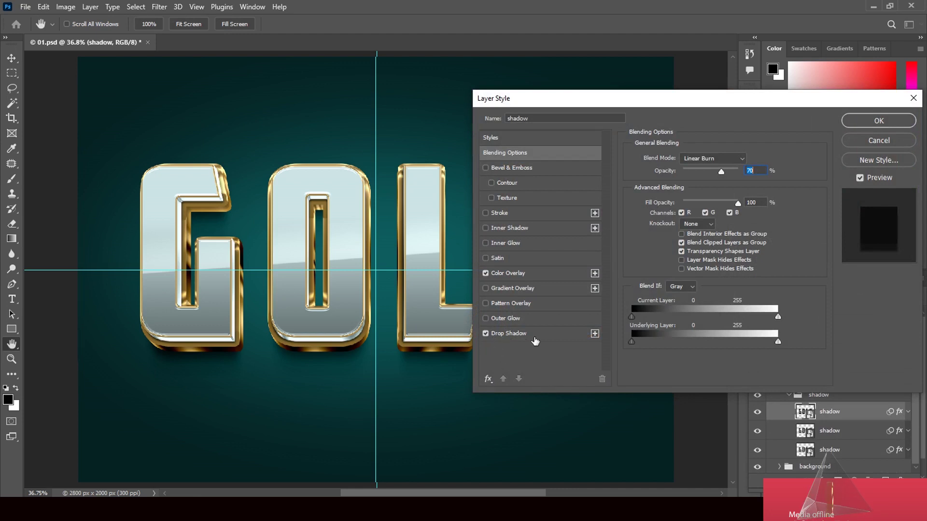
Add two drop shadows, setting Angle -28°, Distance 137 px and Size 147 px
left_click(594, 333)
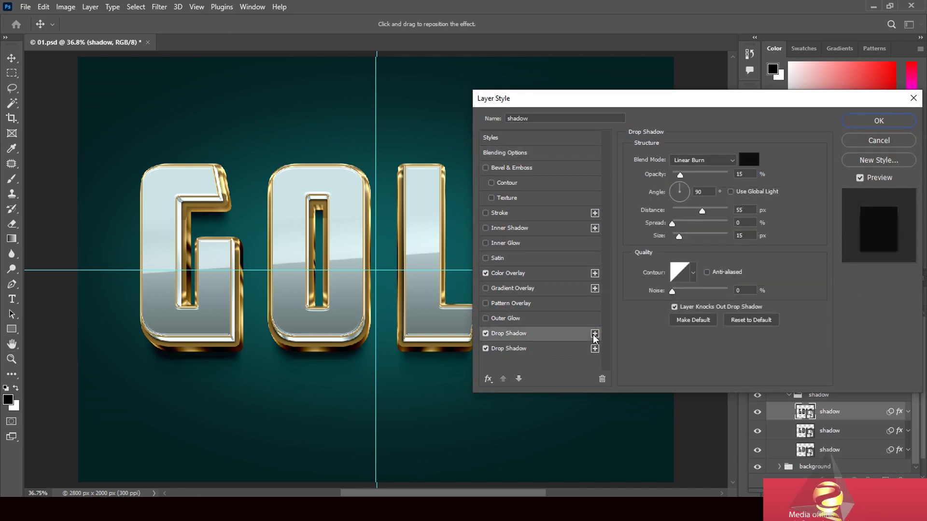
left_click(595, 334)
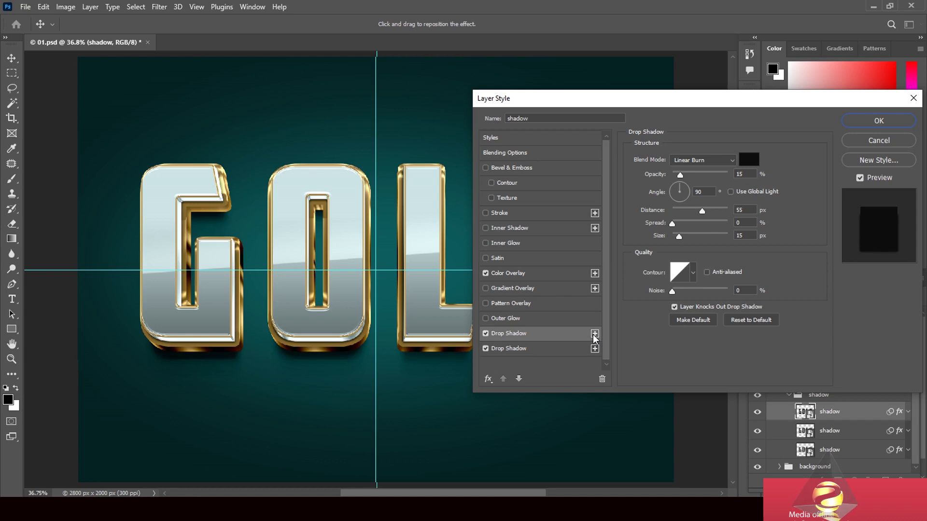
double_click(695, 192)
type("-28")
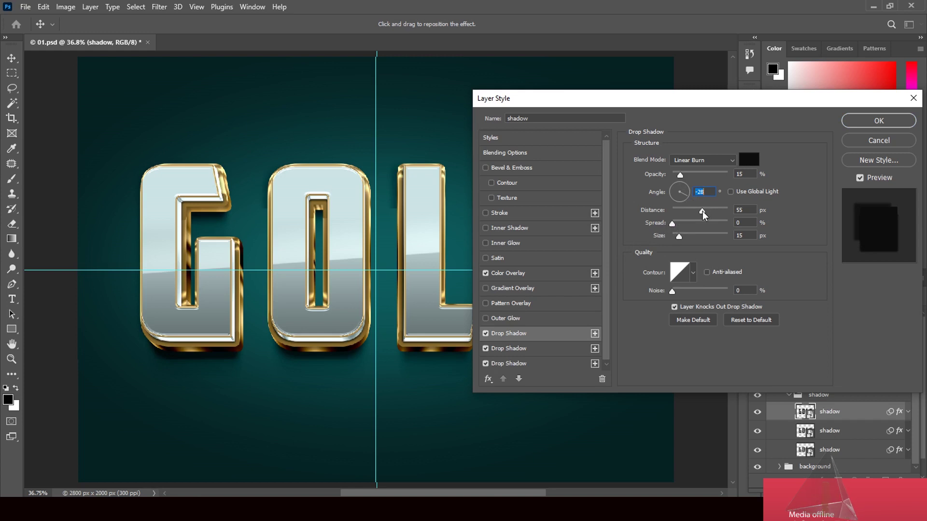
left_click_drag(703, 212, 717, 213)
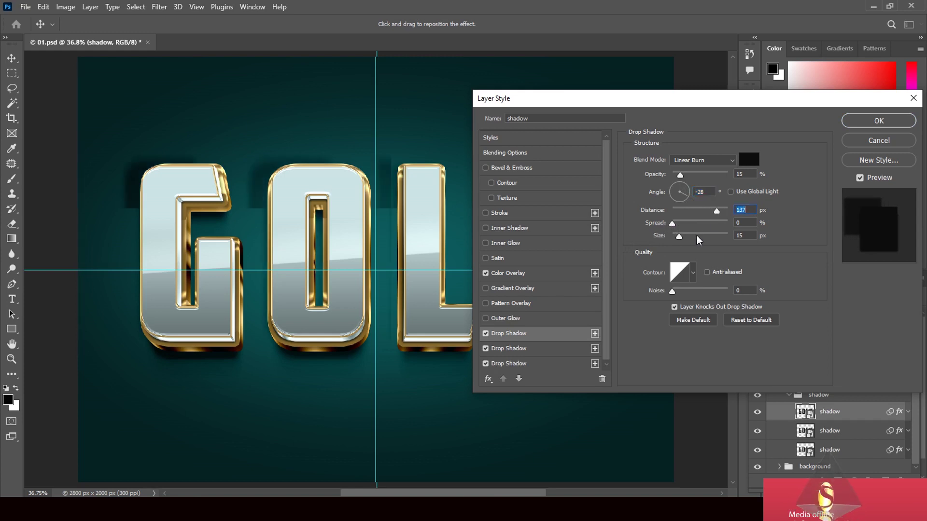
left_click_drag(678, 236, 708, 237)
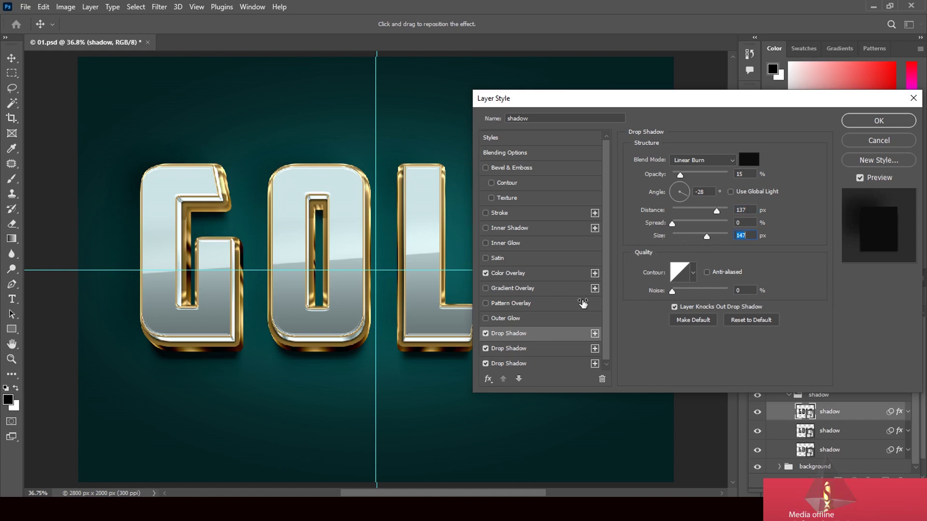
left_click(867, 122)
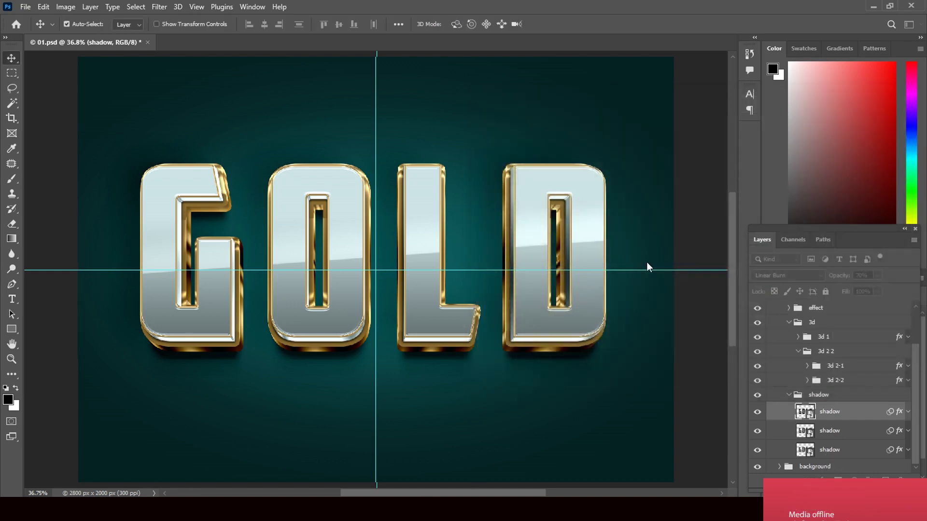